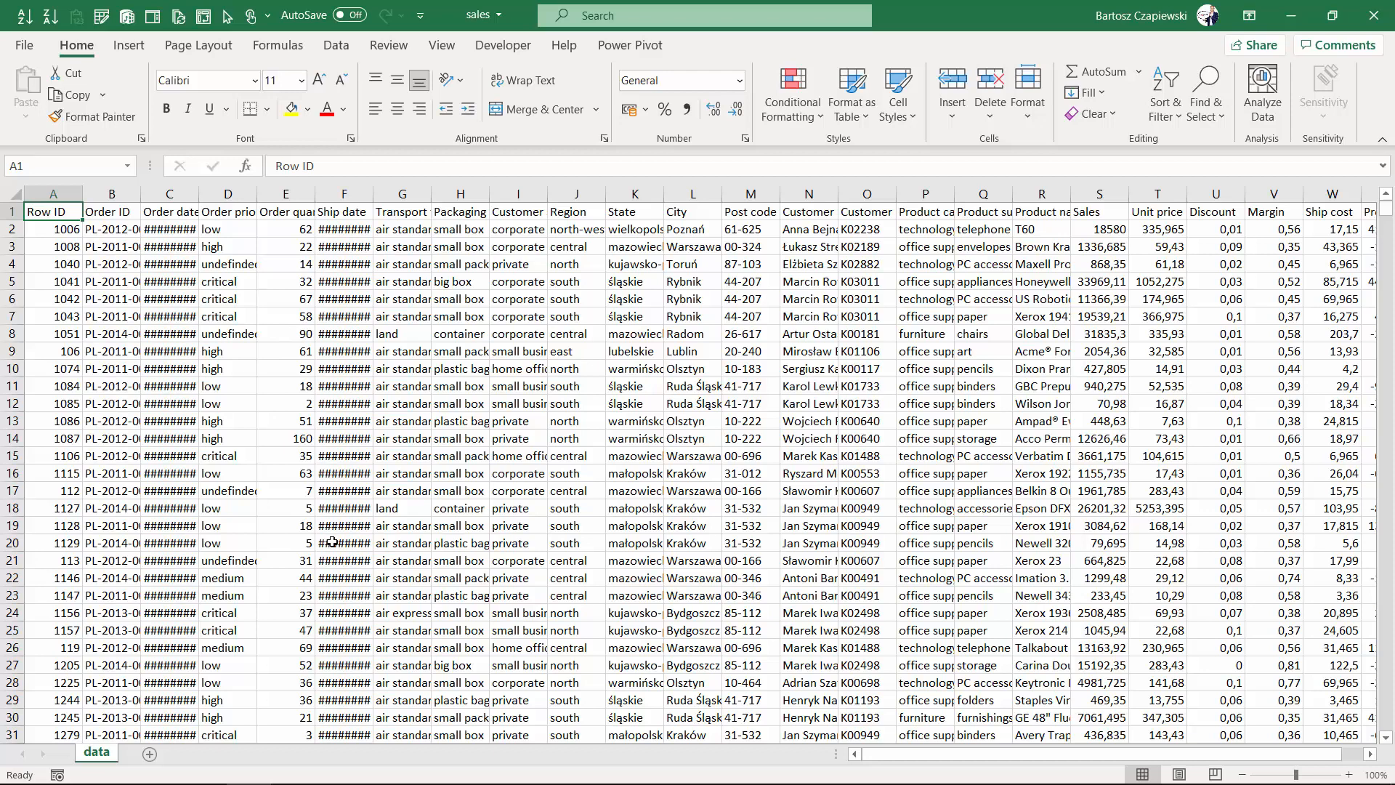
# Convert the sales data range $A$1:$X$9427 into a table with headers
pyautogui.click(218, 281)
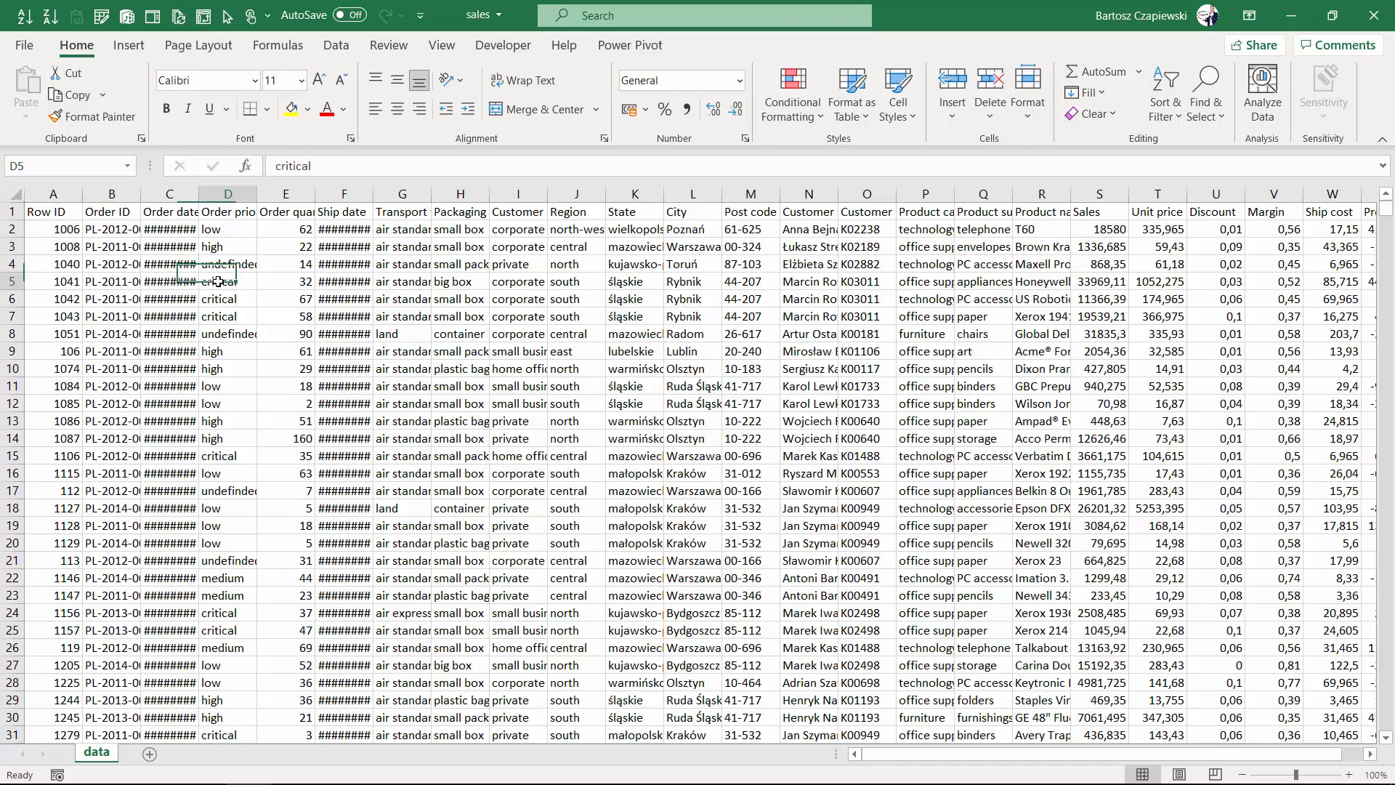
pyautogui.hotkey('ctrl', 't')
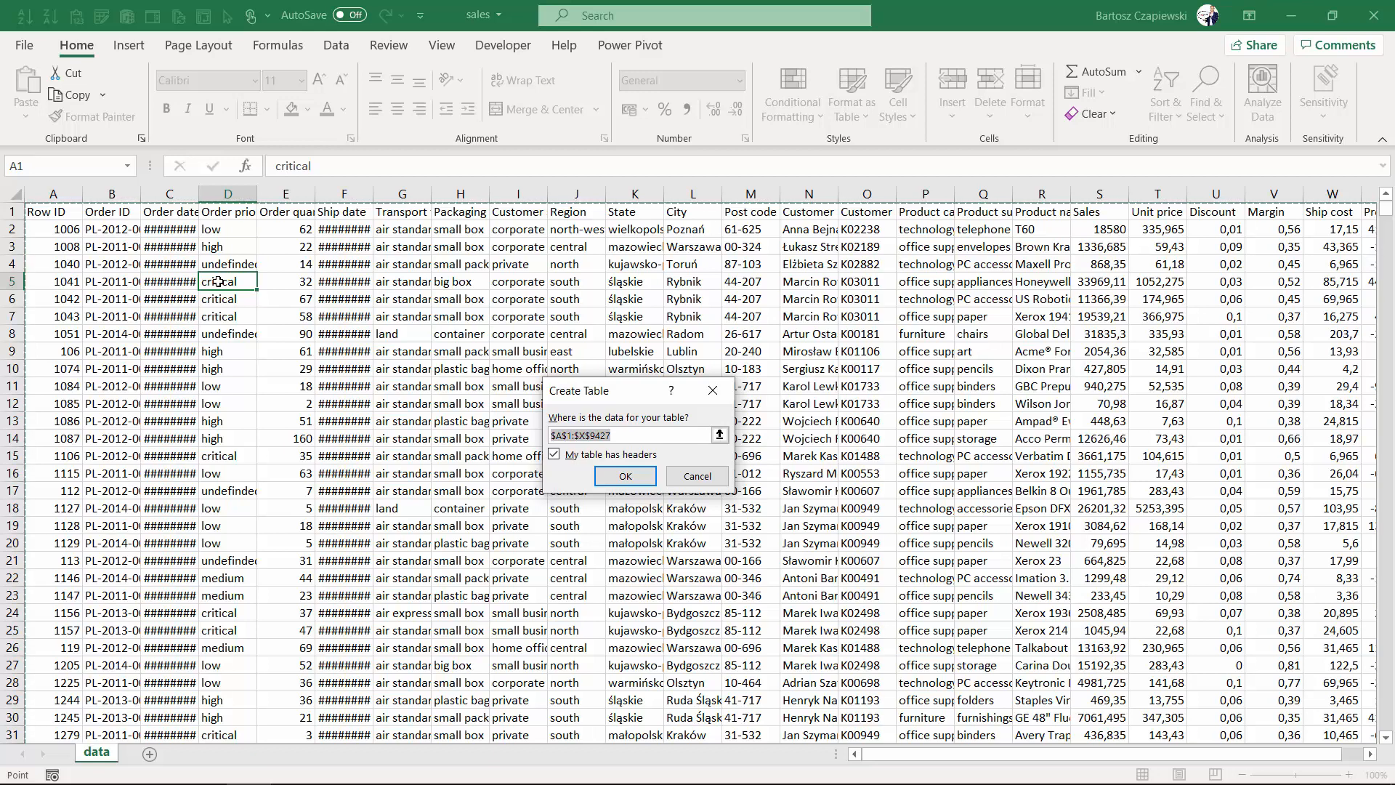
pyautogui.press('Return')
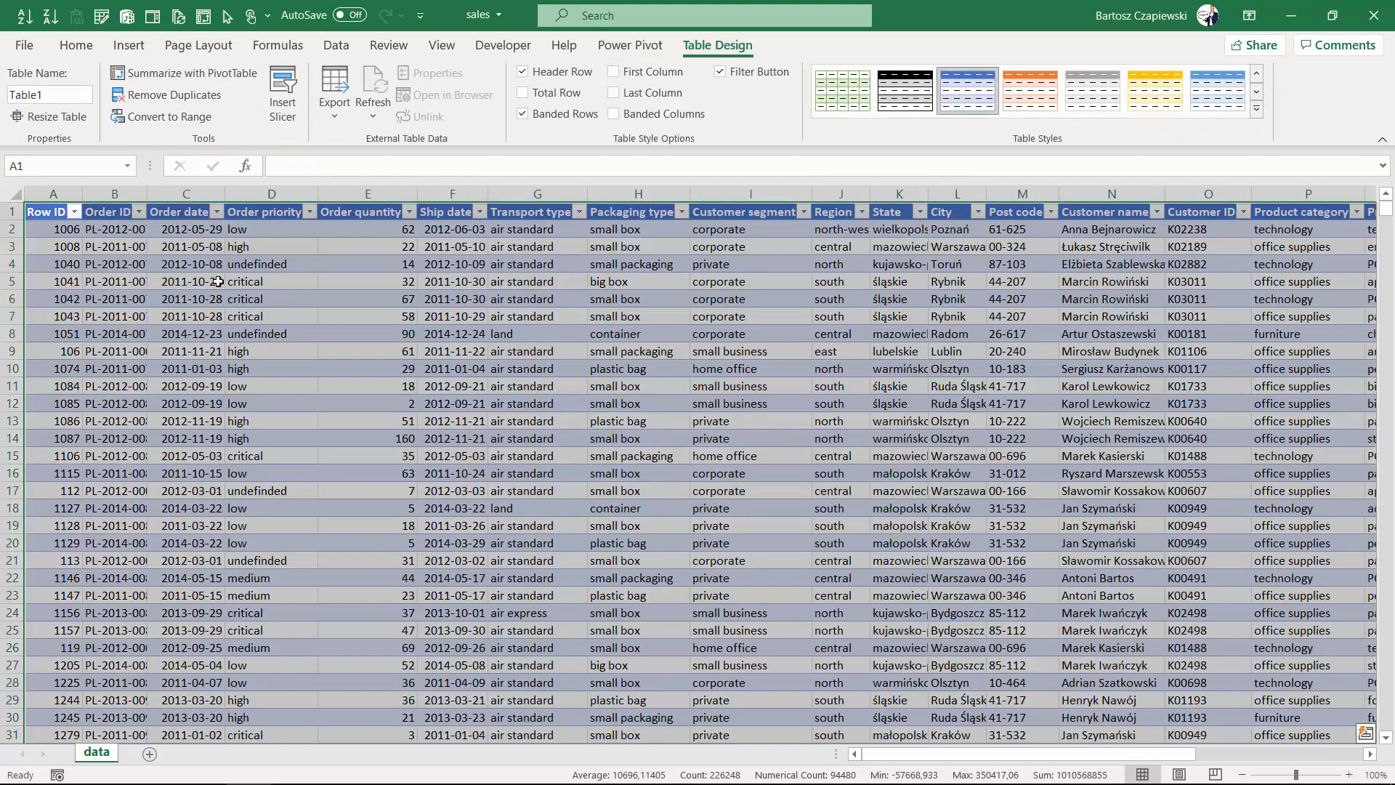
# Create a PivotTable from Table1 on a new worksheet
pyautogui.click(202, 262)
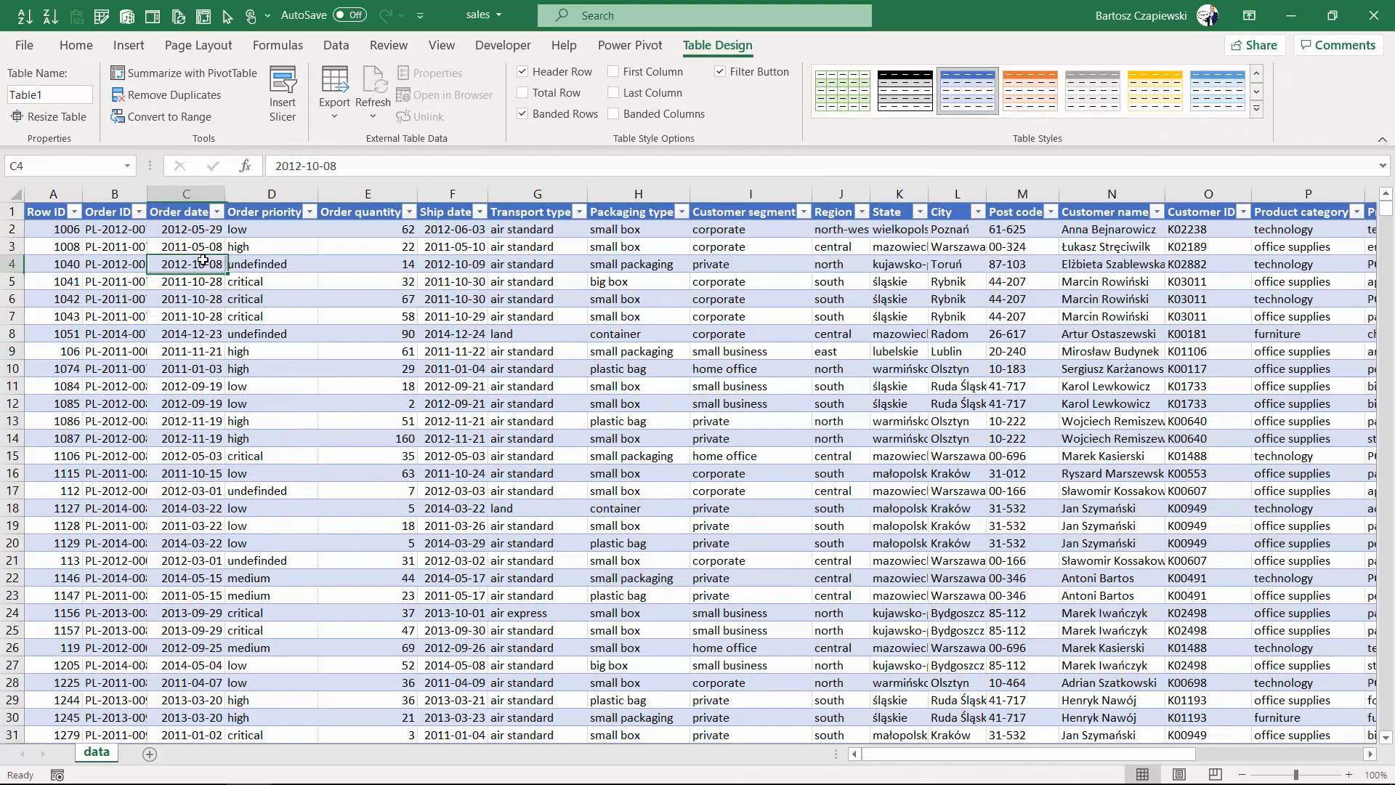
pyautogui.click(131, 46)
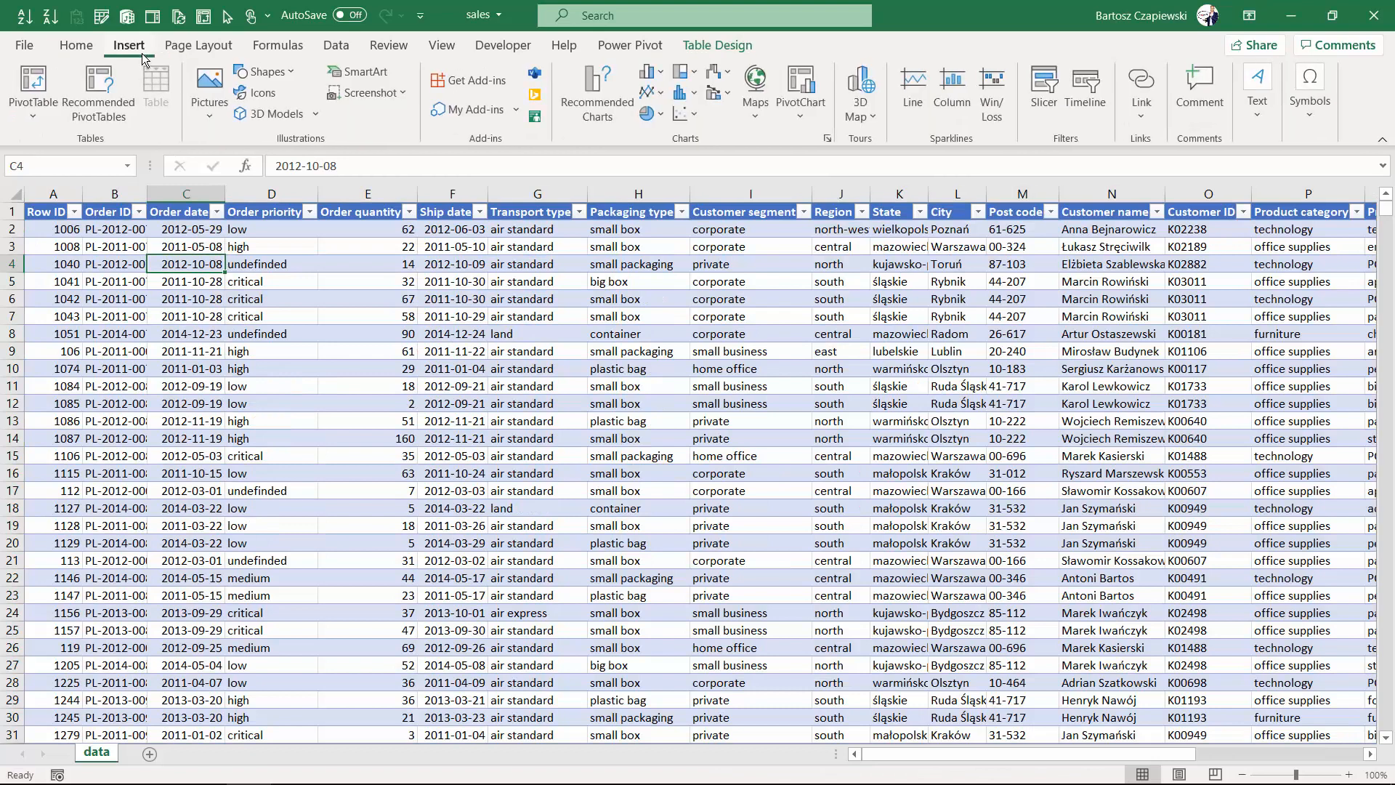
pyautogui.click(34, 83)
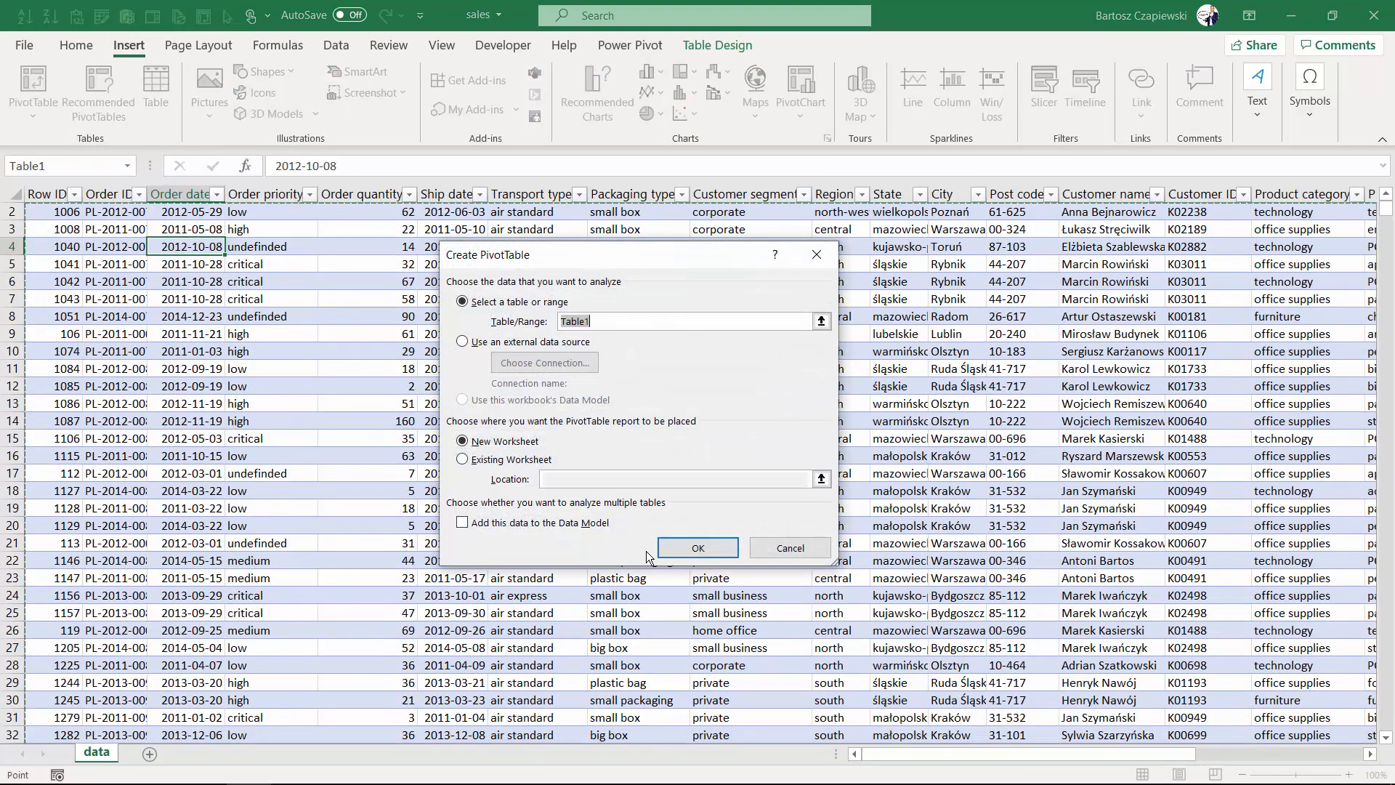
pyautogui.click(684, 555)
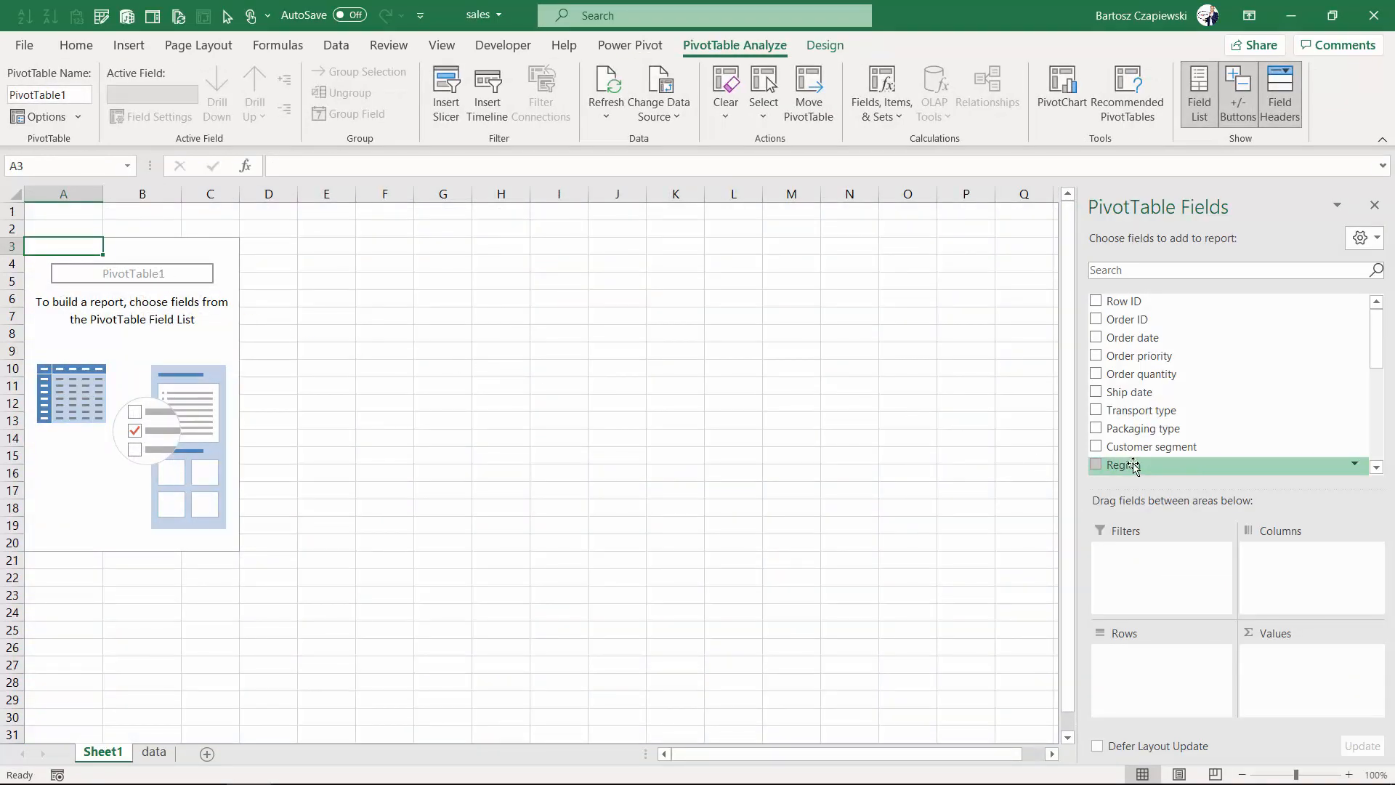
# Build the PivotTable with Region as rows and Sales as summed values
pyautogui.moveTo(1127, 468); pyautogui.dragTo(1130, 668)
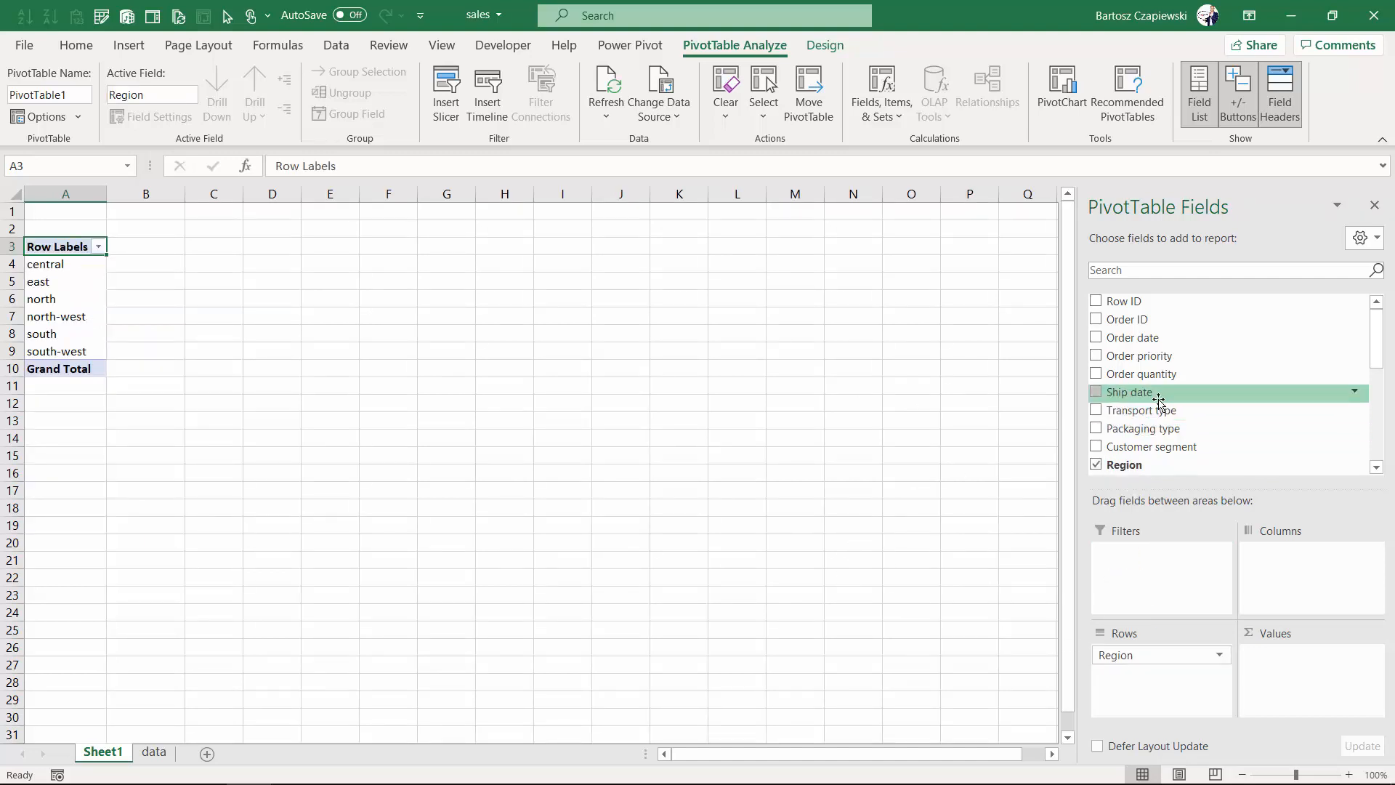
pyautogui.scroll(-3, 1152, 403)
pyautogui.scroll(-1, 1151, 415)
pyautogui.click(1096, 410)
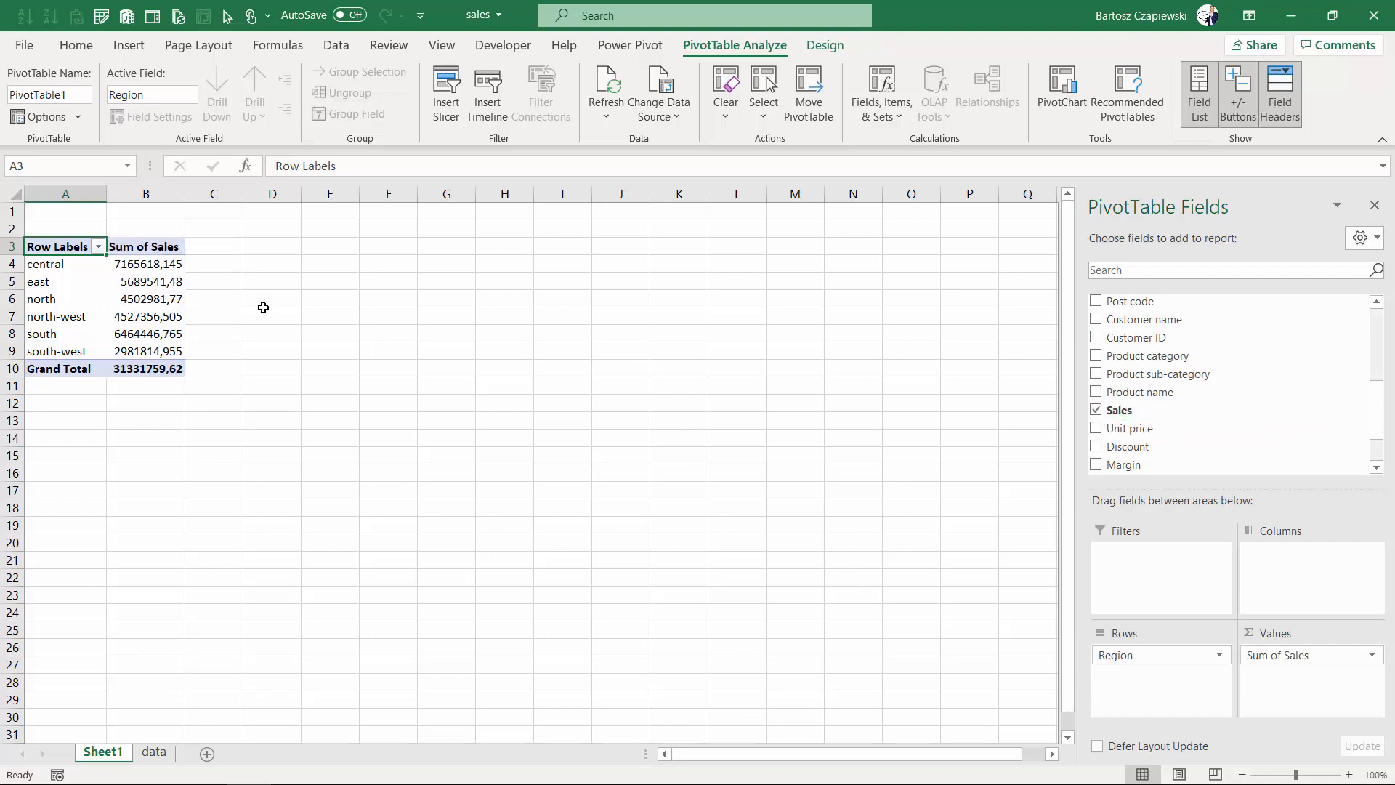
# Examine the summary statistics of the whole Sales column on the data sheet
pyautogui.click(154, 753)
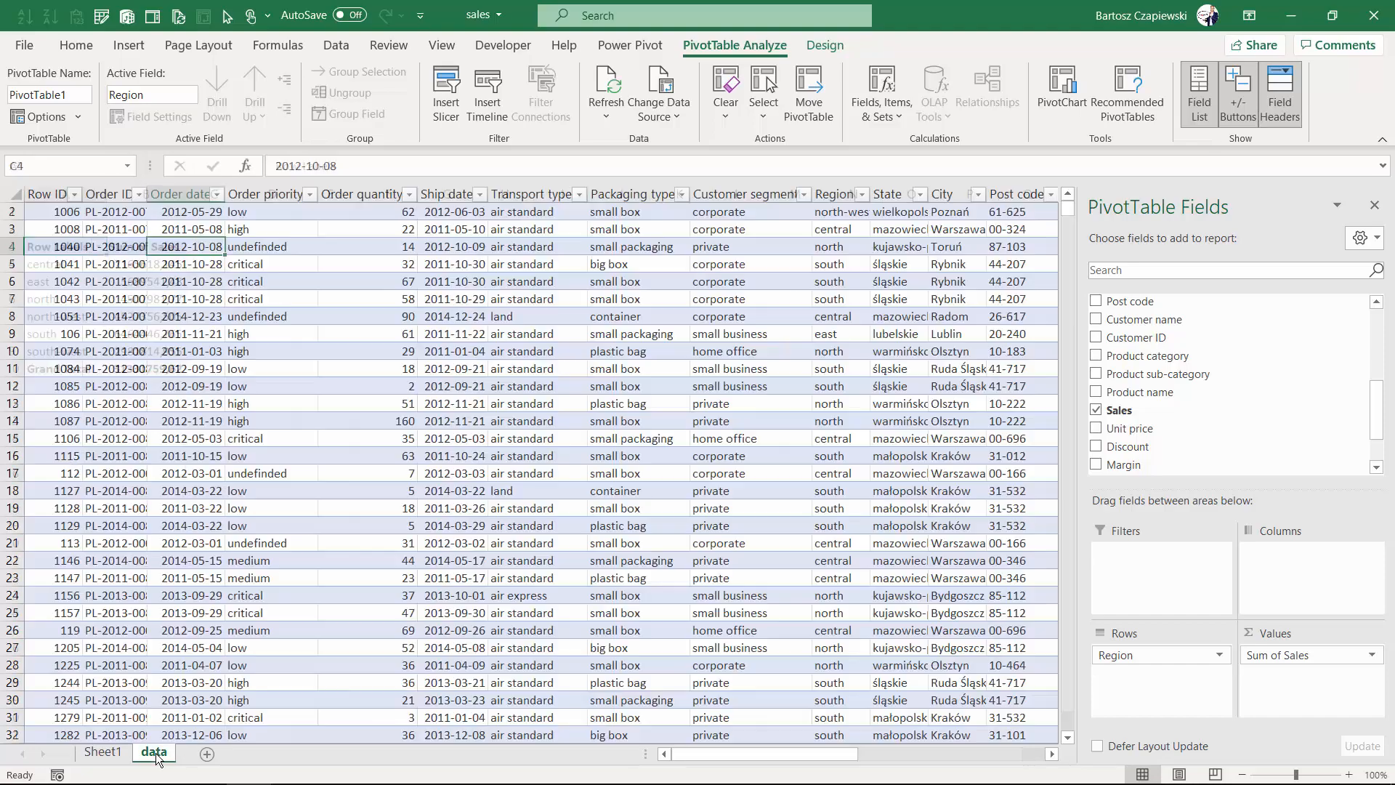
pyautogui.click(995, 370)
pyautogui.scroll(1, 1108, 622)
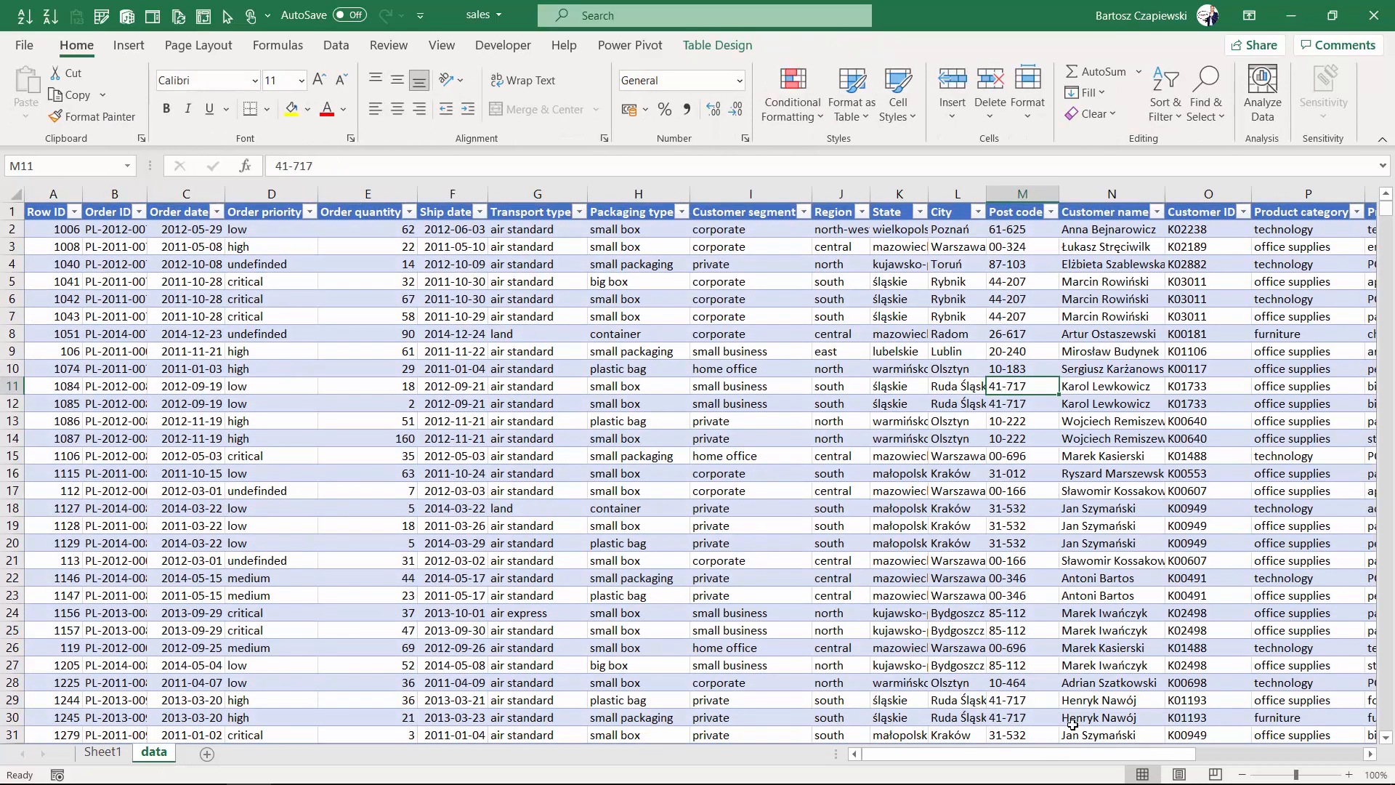
pyautogui.hscroll(3, 1074, 756)
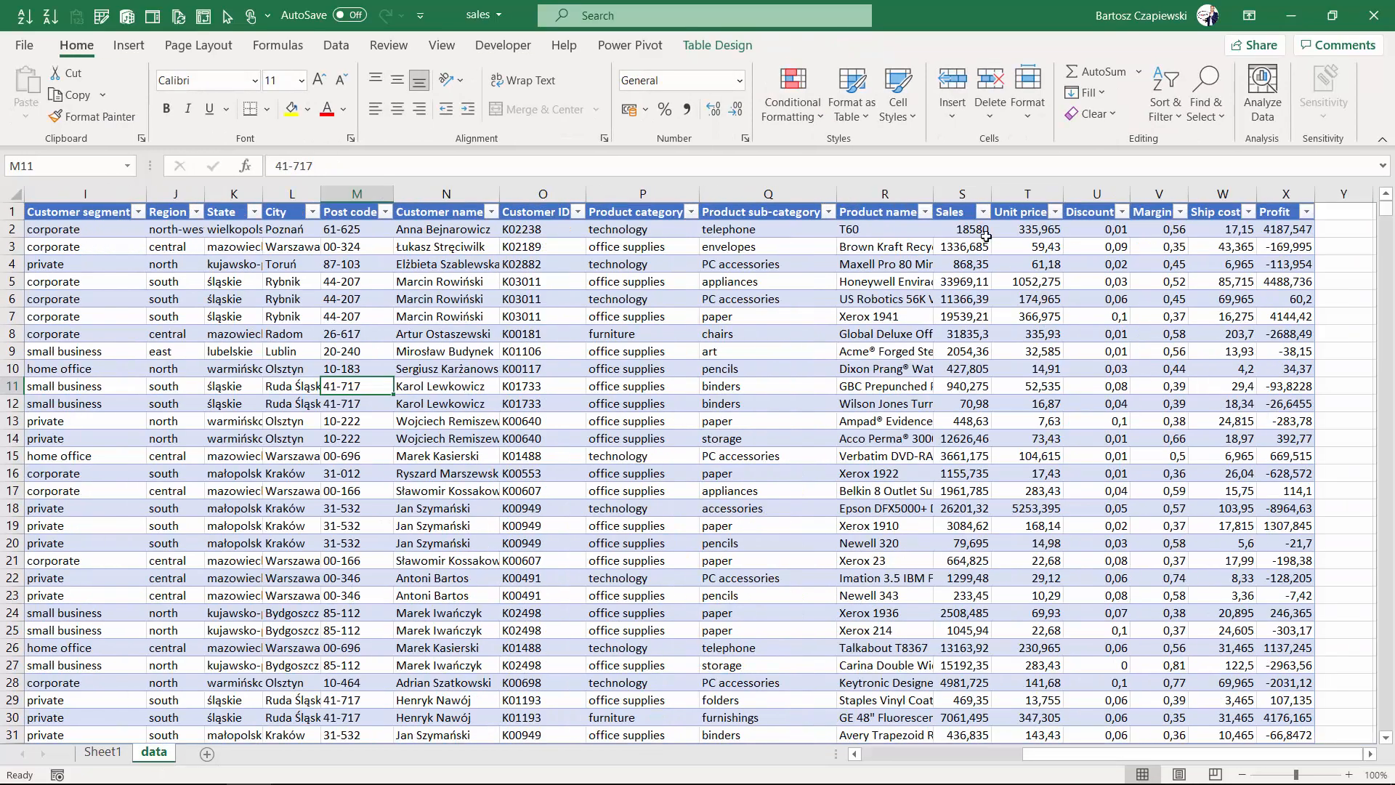
pyautogui.click(962, 194)
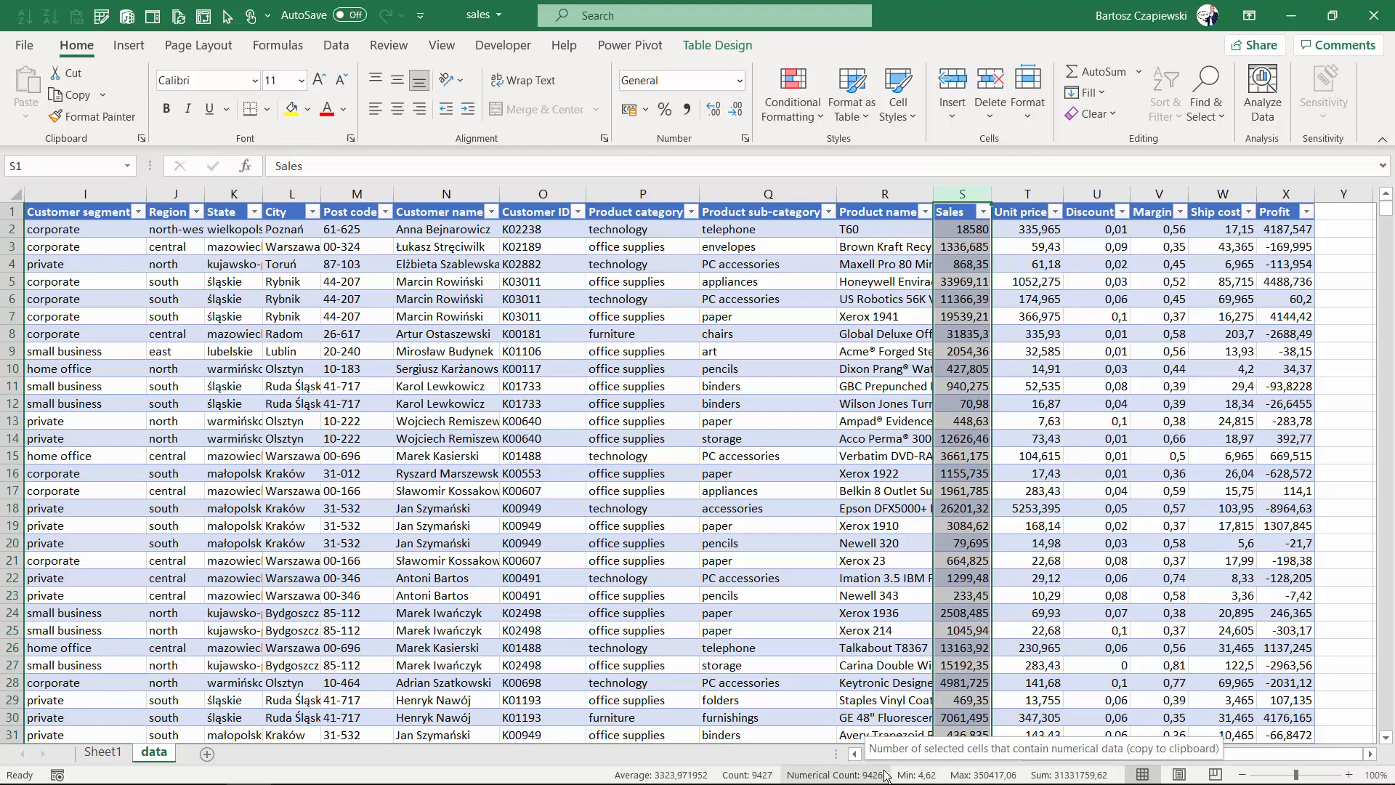
# Return to Sheet1 and add the Sales field to the PivotTable values a second time
pyautogui.click(105, 752)
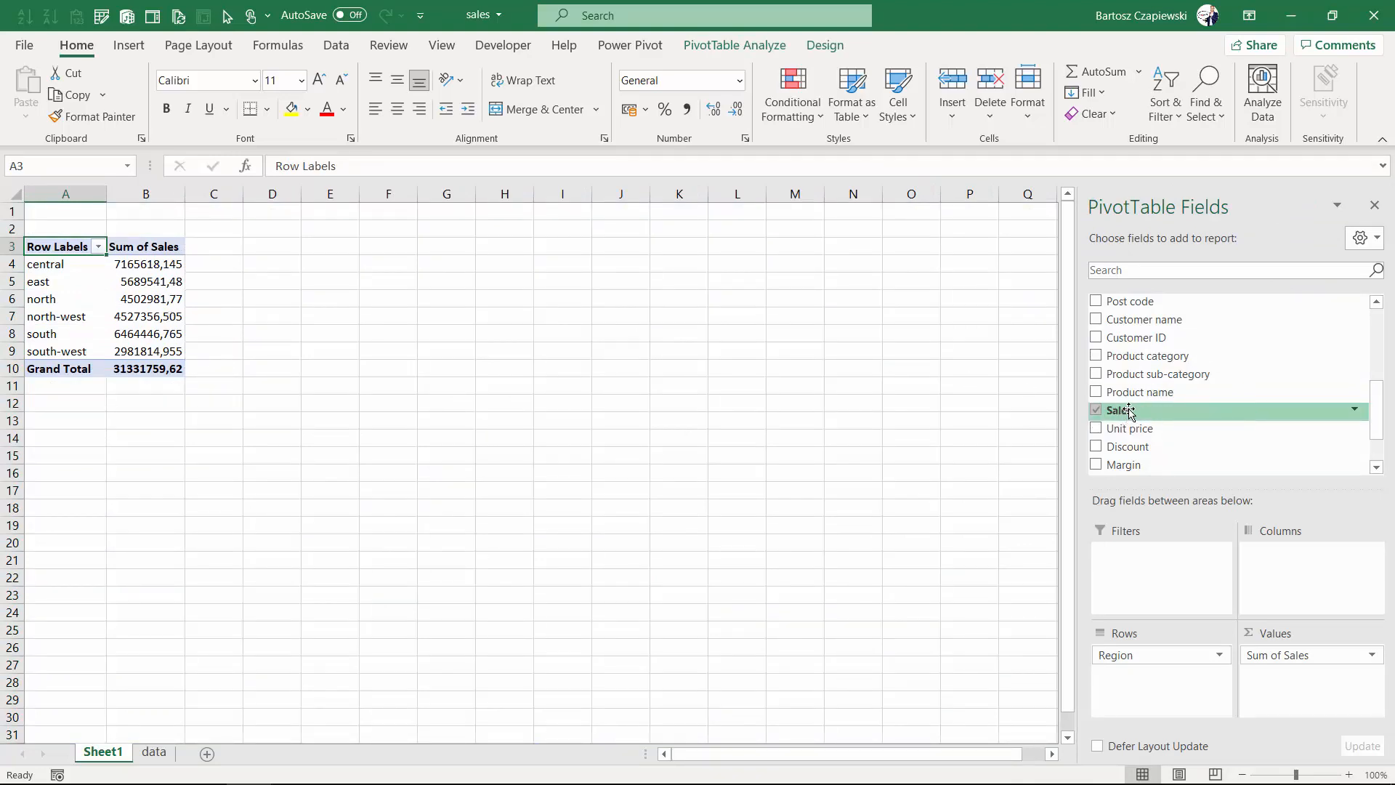
pyautogui.moveTo(1120, 412); pyautogui.dragTo(1317, 691)
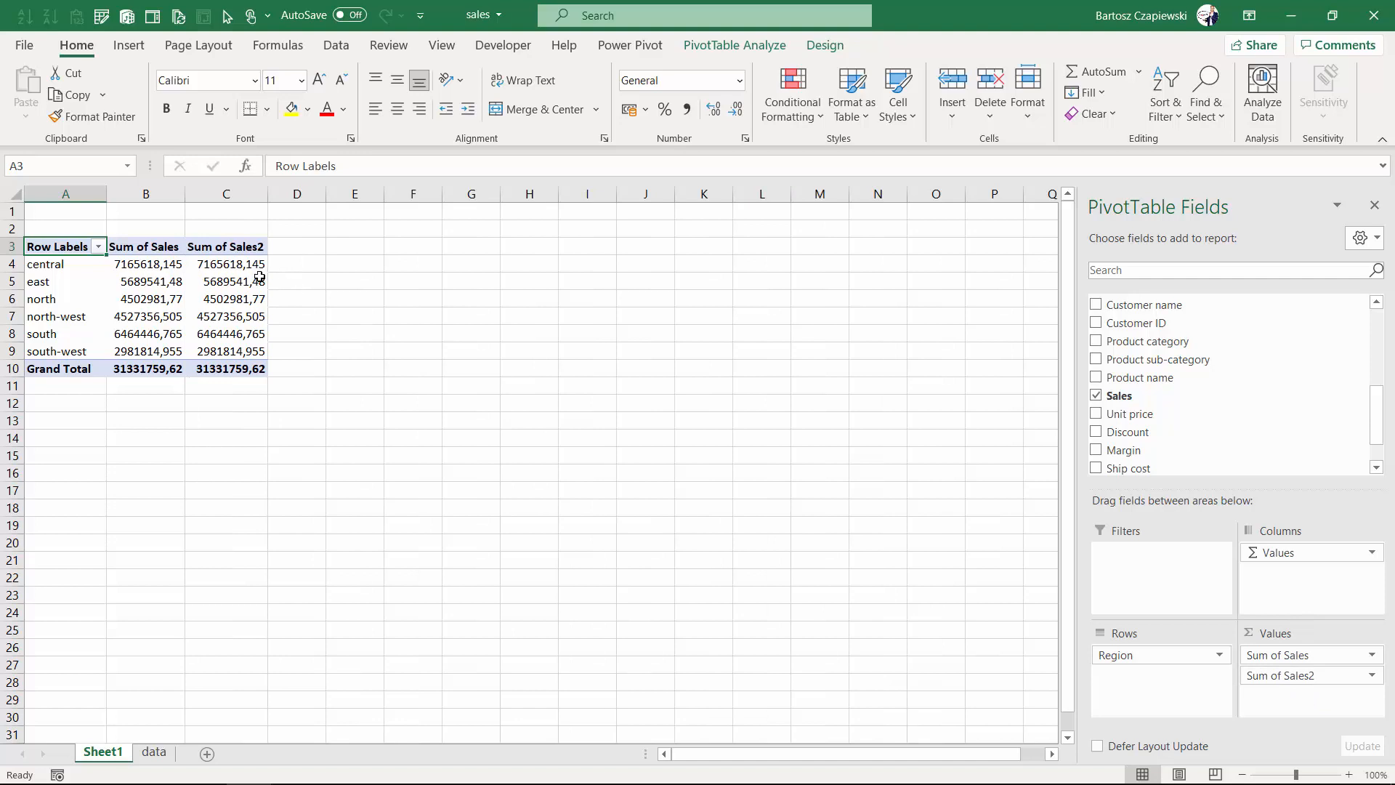
pyautogui.moveTo(259, 277)
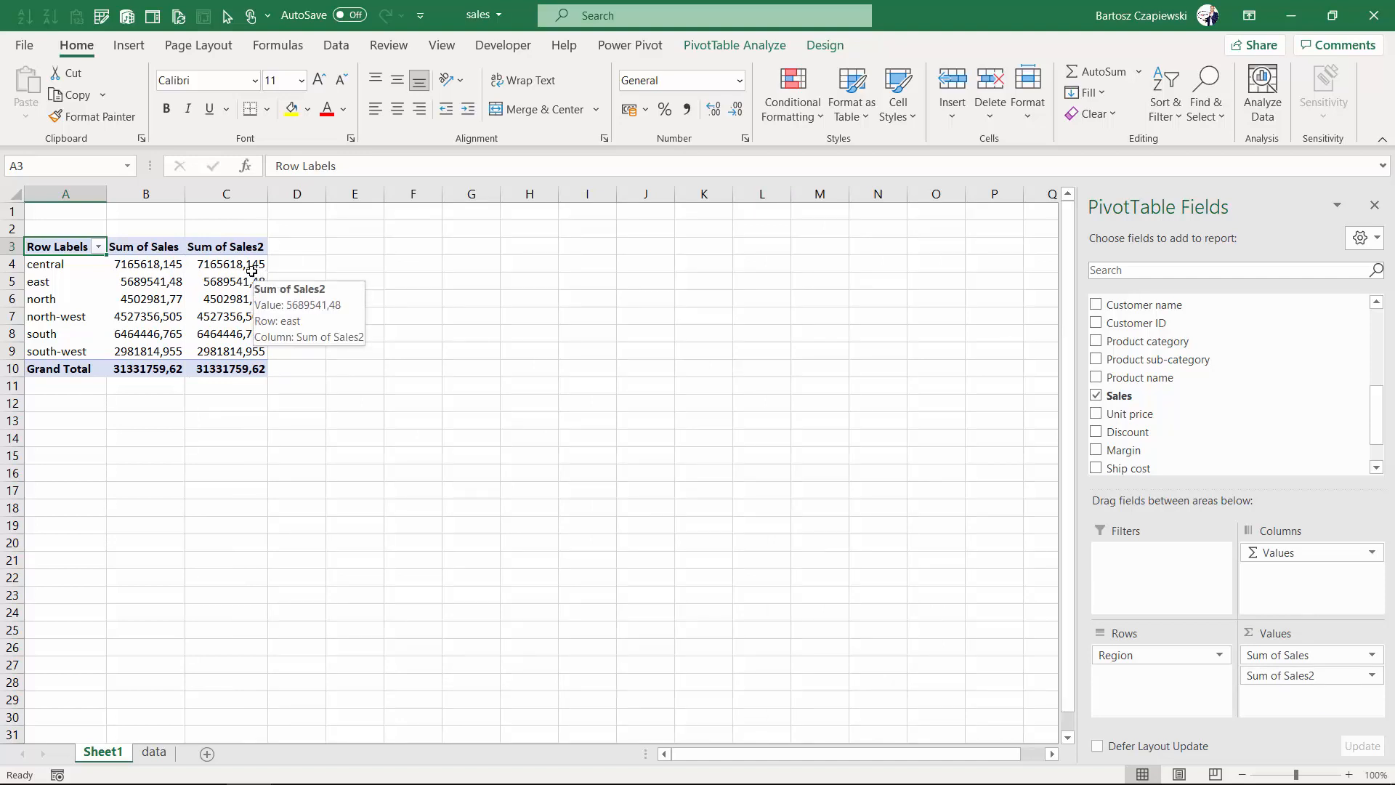
pyautogui.click(245, 264)
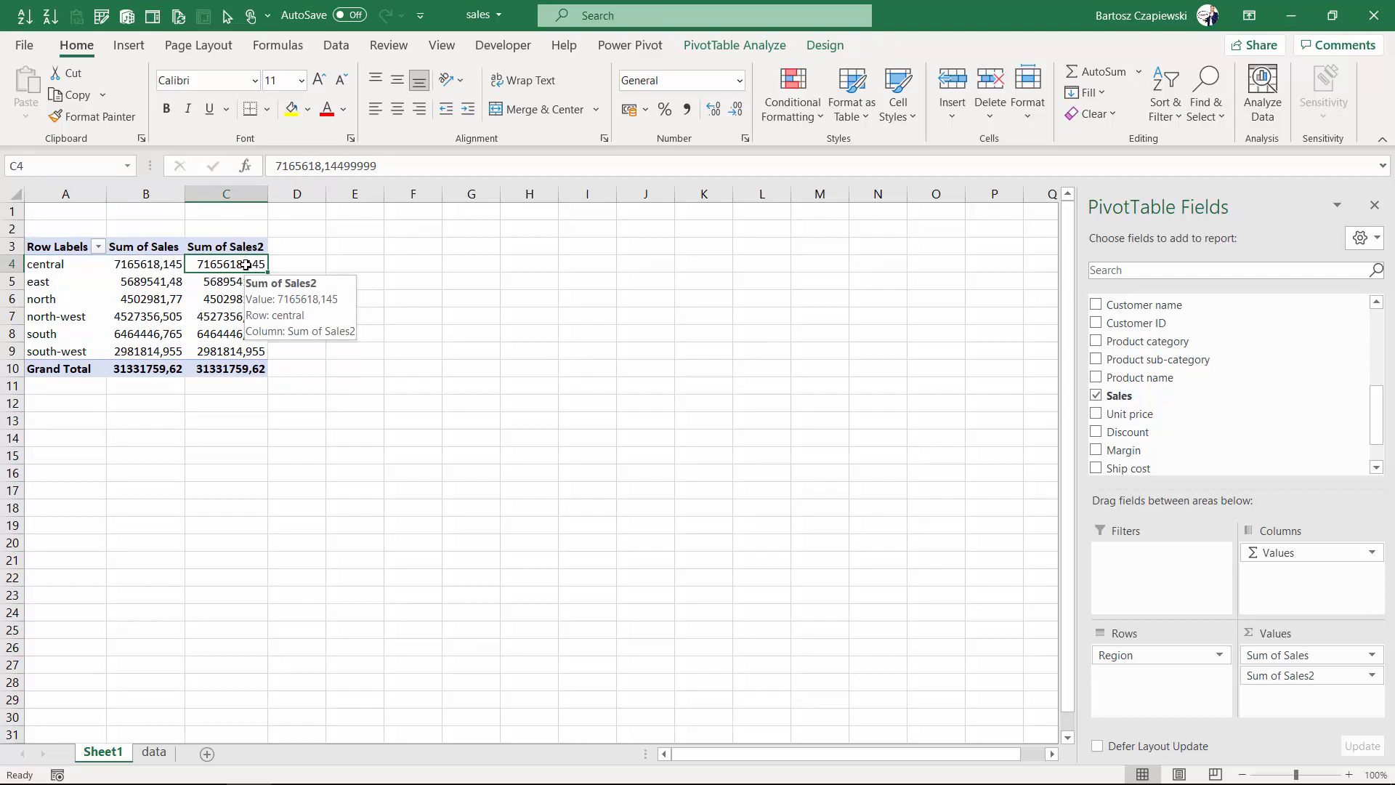
pyautogui.rightClick(246, 265)
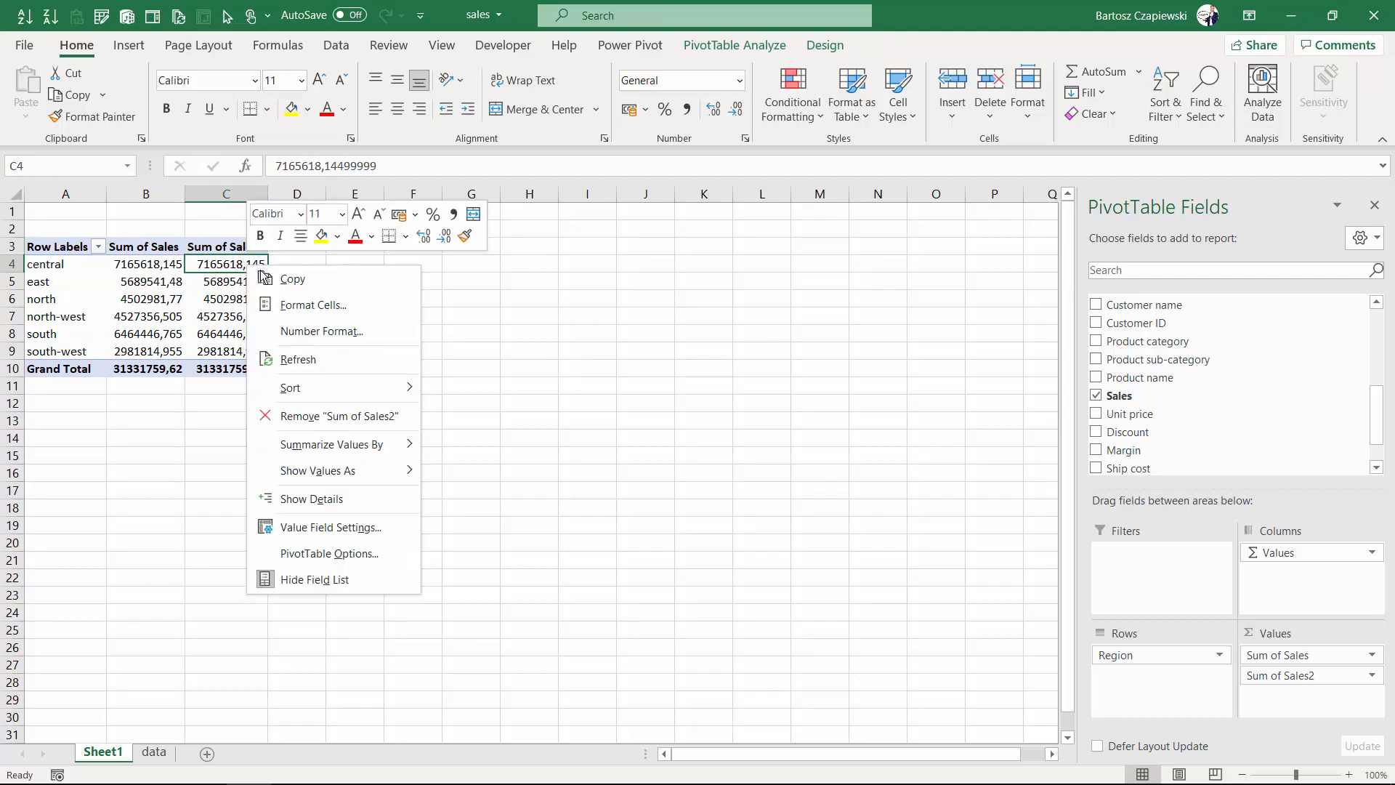
pyautogui.moveTo(358, 453)
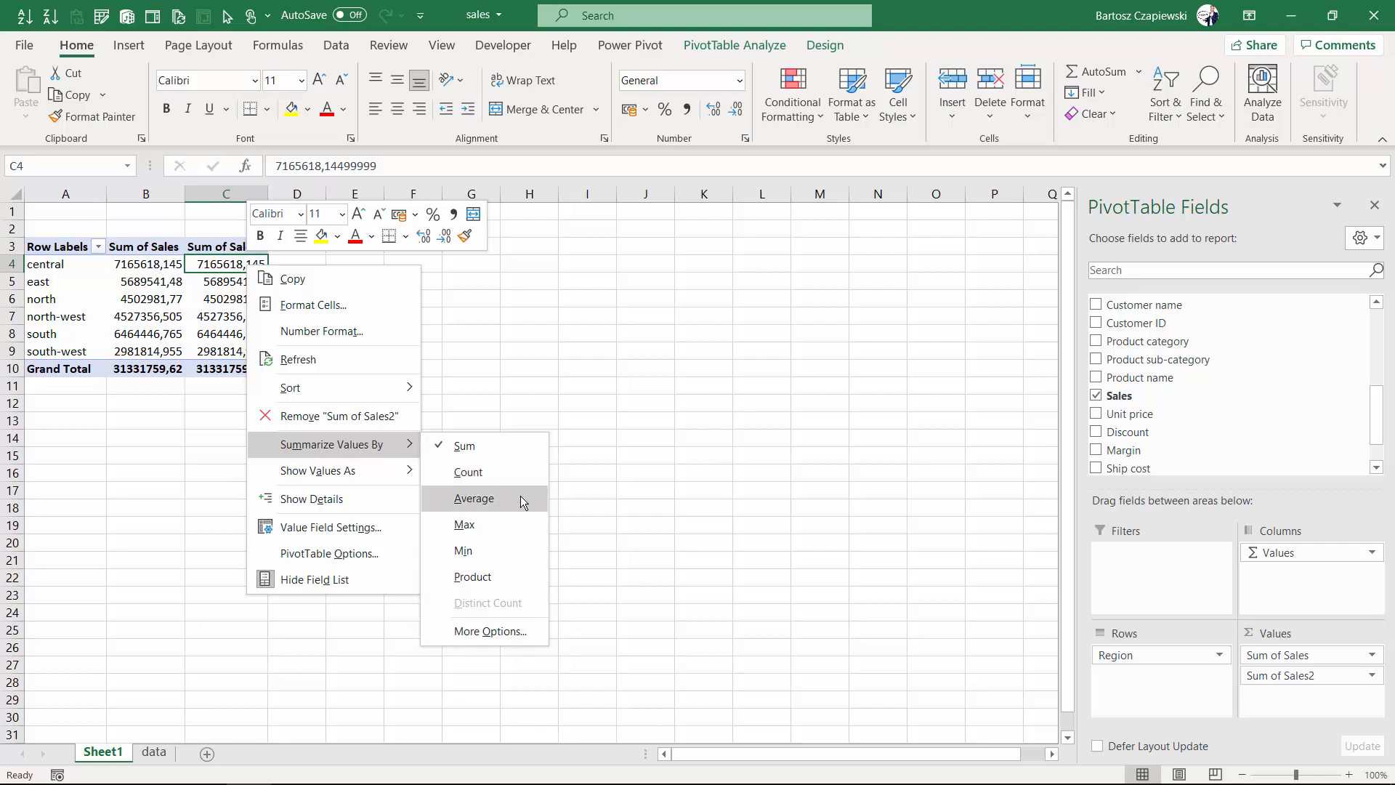
pyautogui.click(1283, 677)
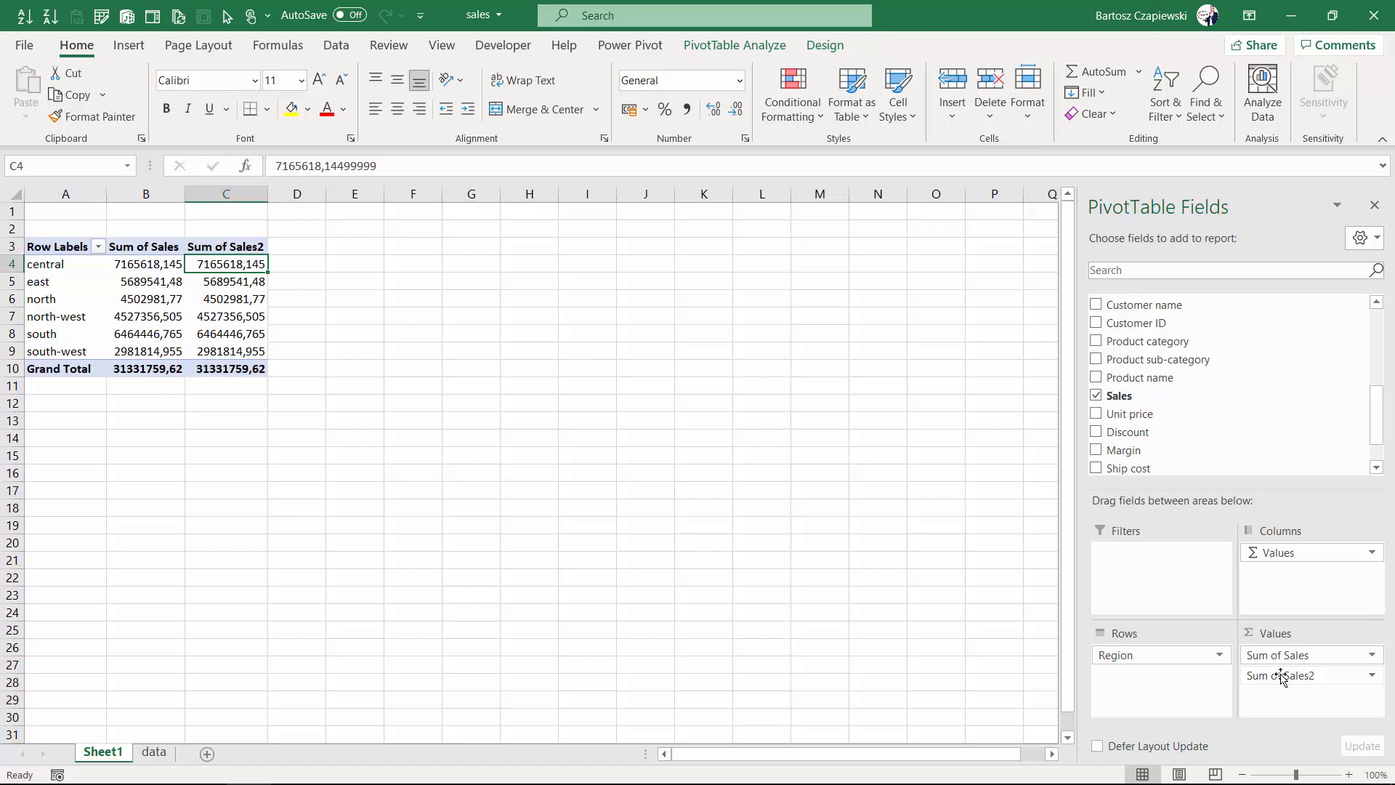
pyautogui.click(1372, 676)
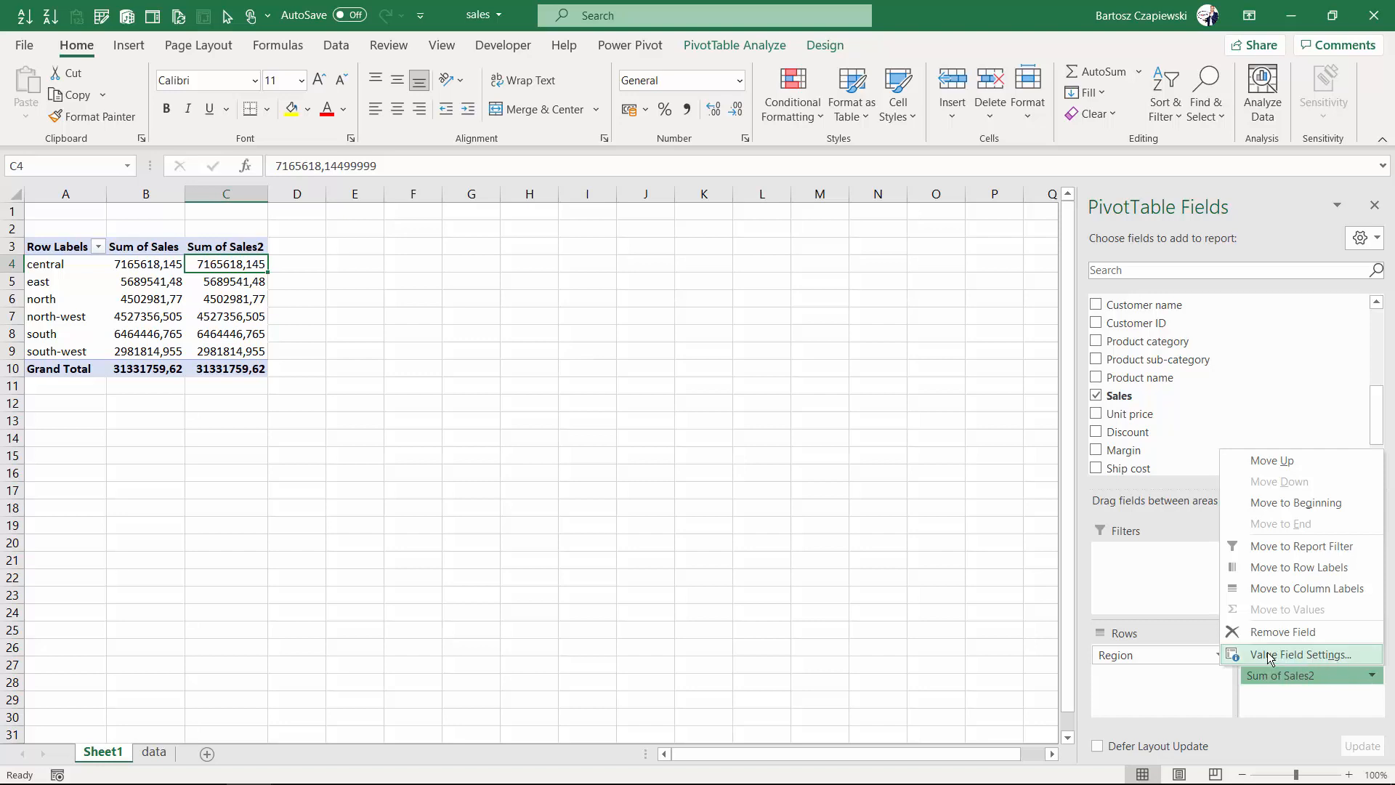
pyautogui.click(1330, 655)
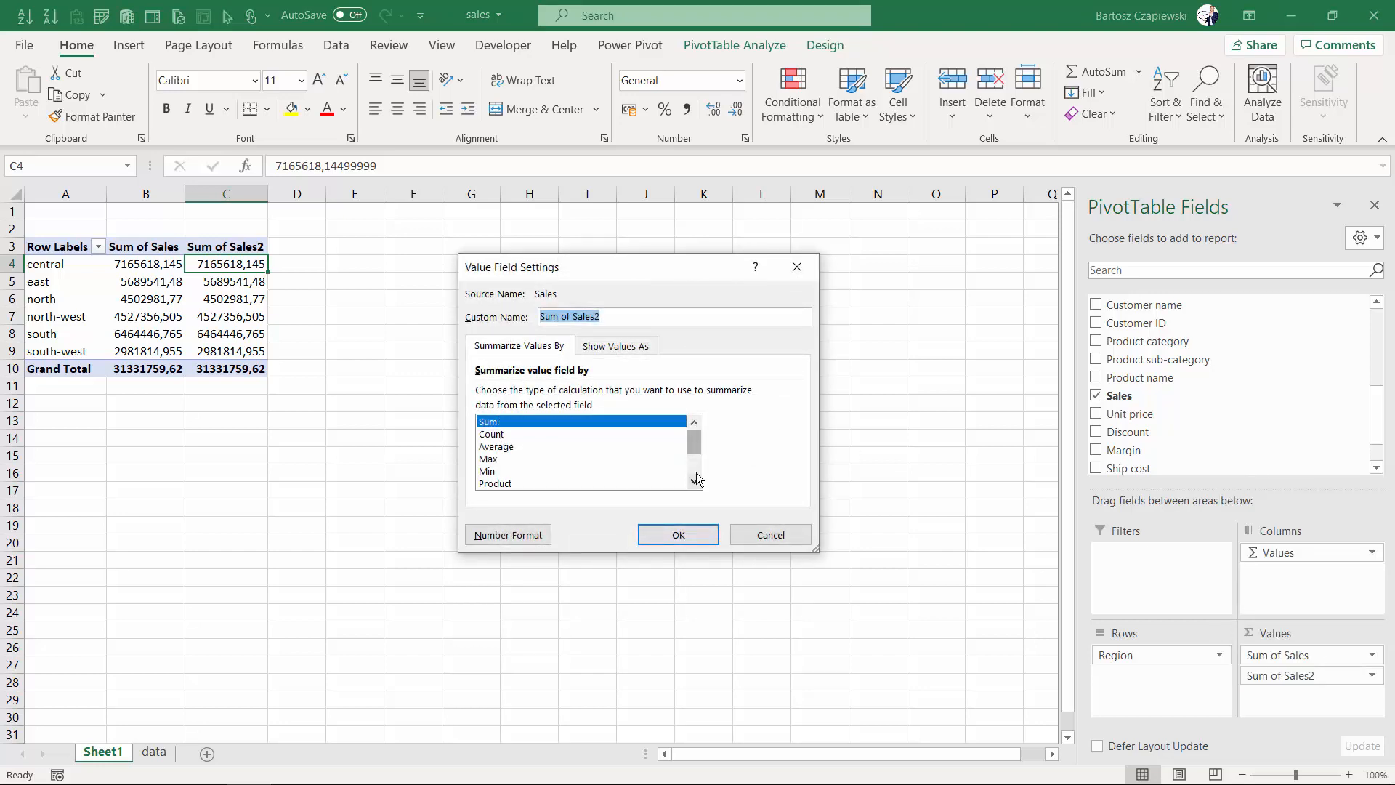
pyautogui.click(507, 449)
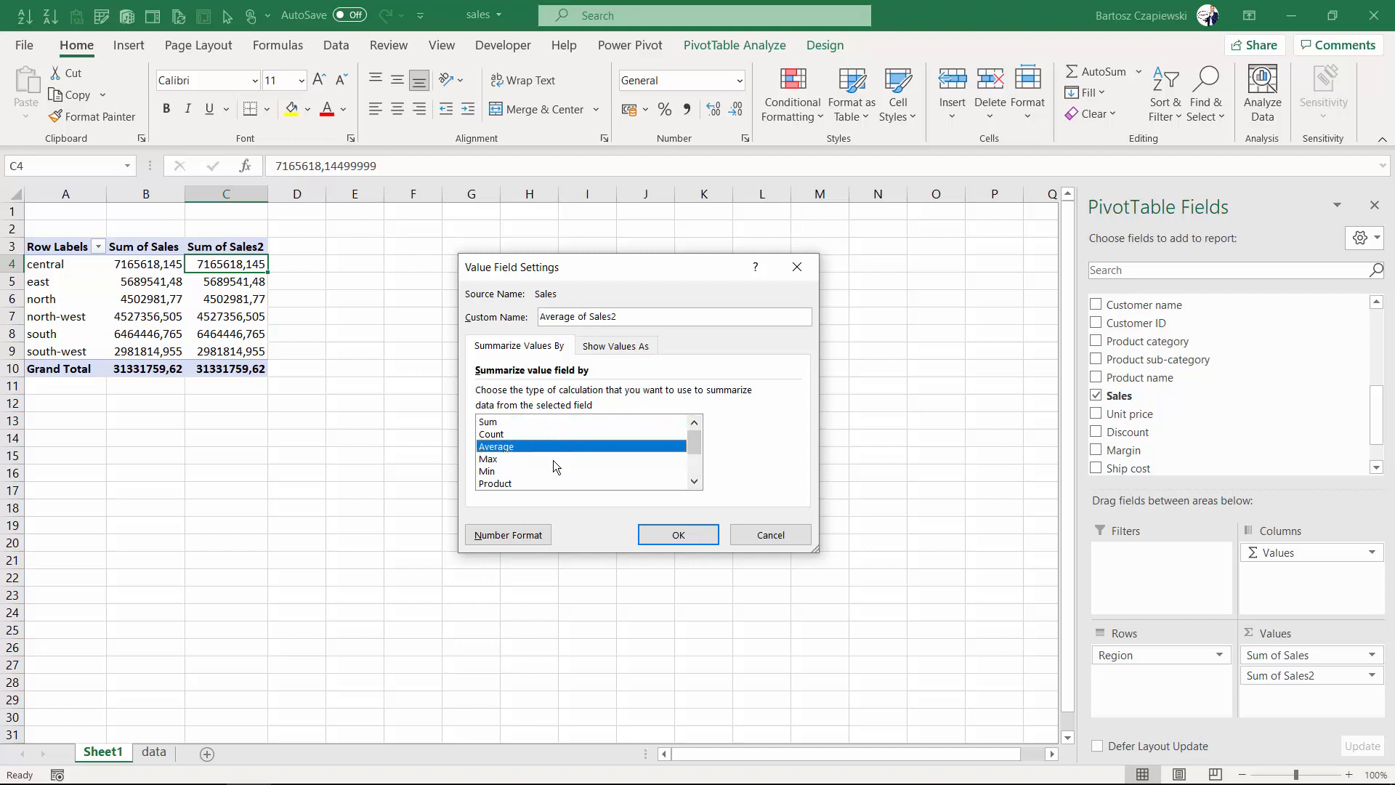
pyautogui.click(769, 536)
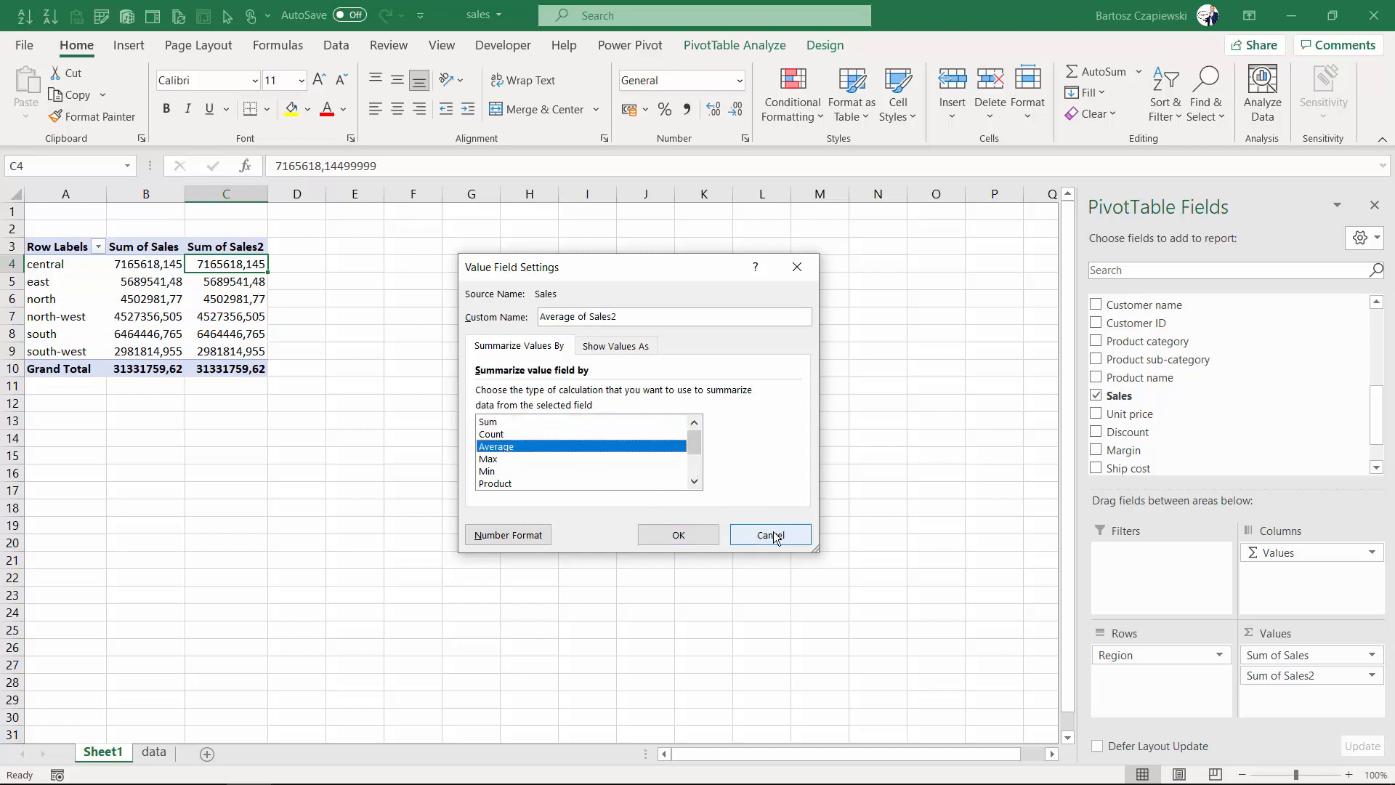
# Summarize the second Sales value column by Average
pyautogui.rightClick(239, 266)
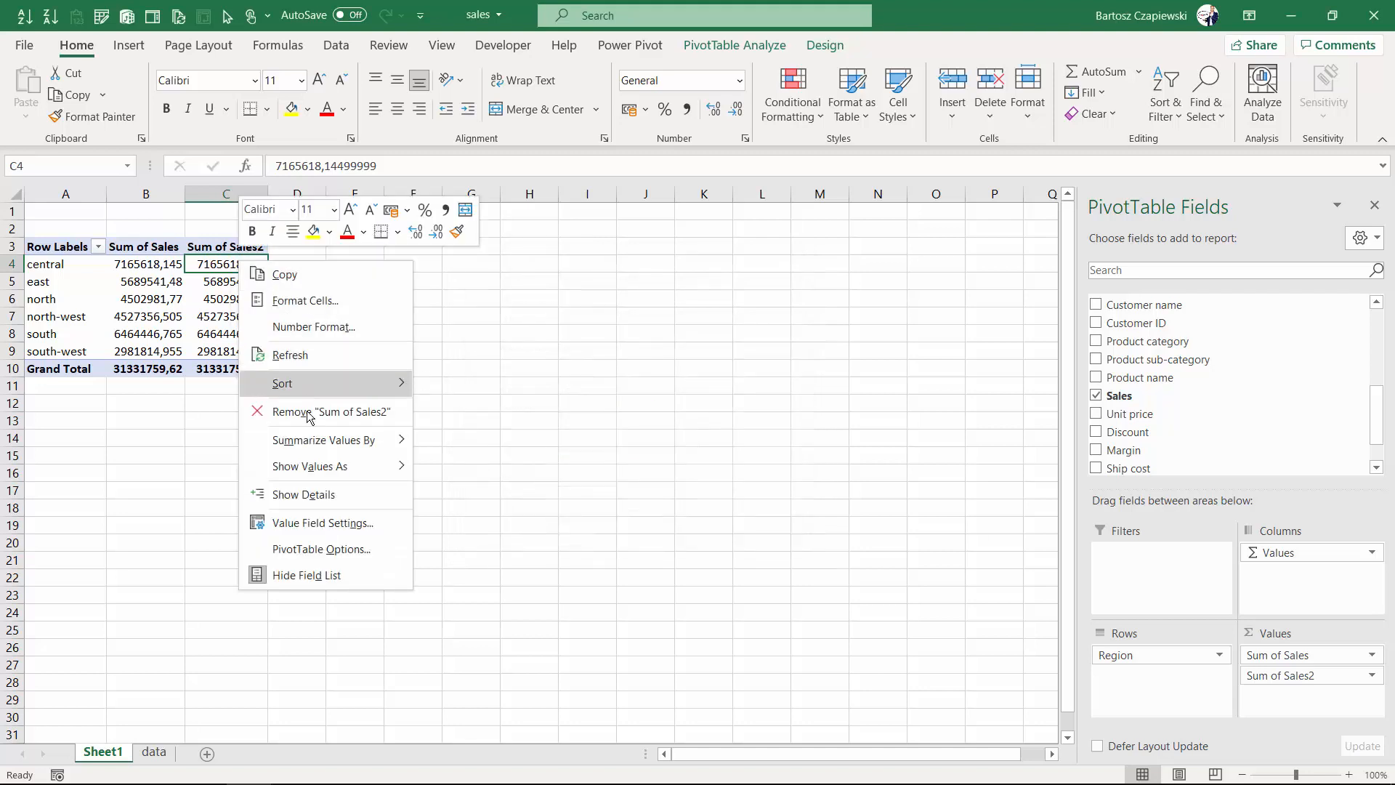
pyautogui.moveTo(316, 441)
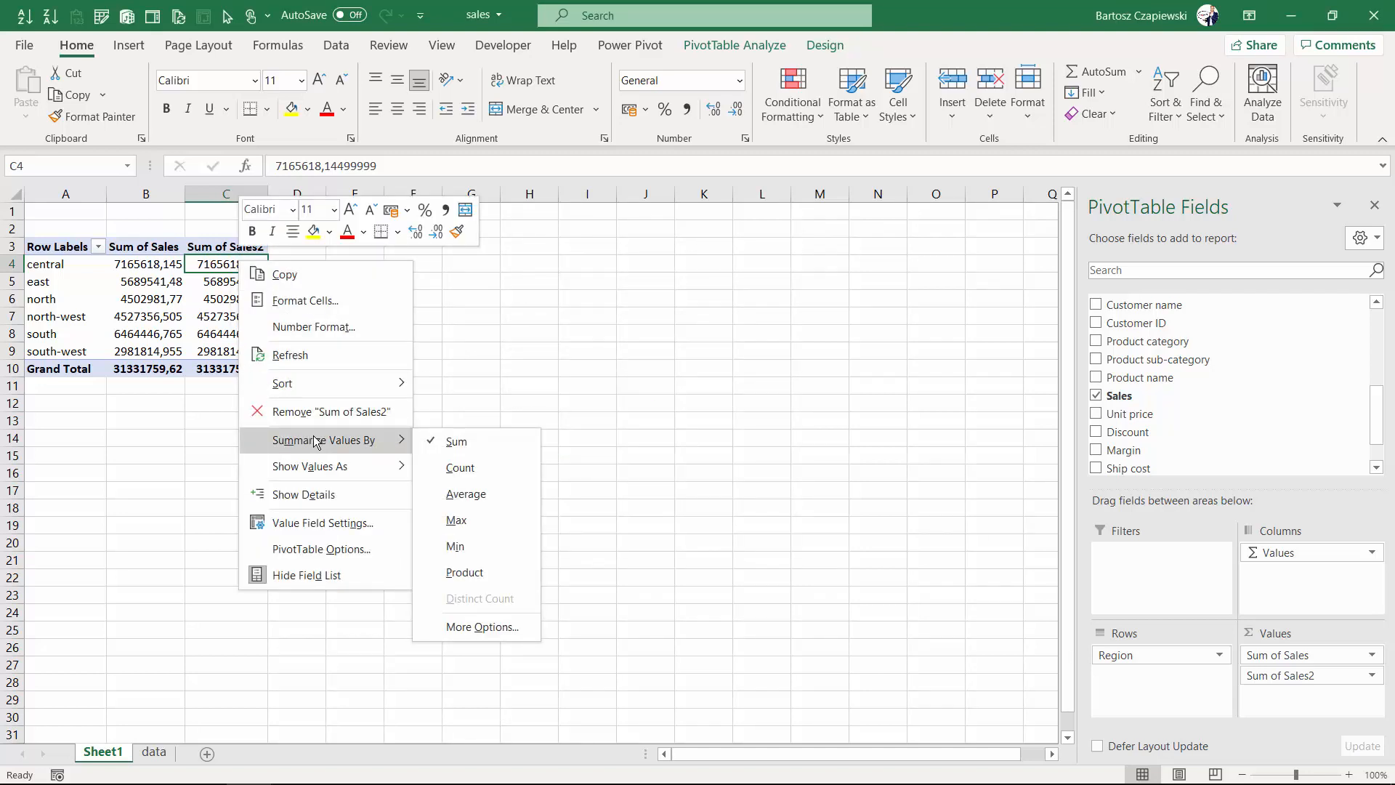
pyautogui.click(502, 494)
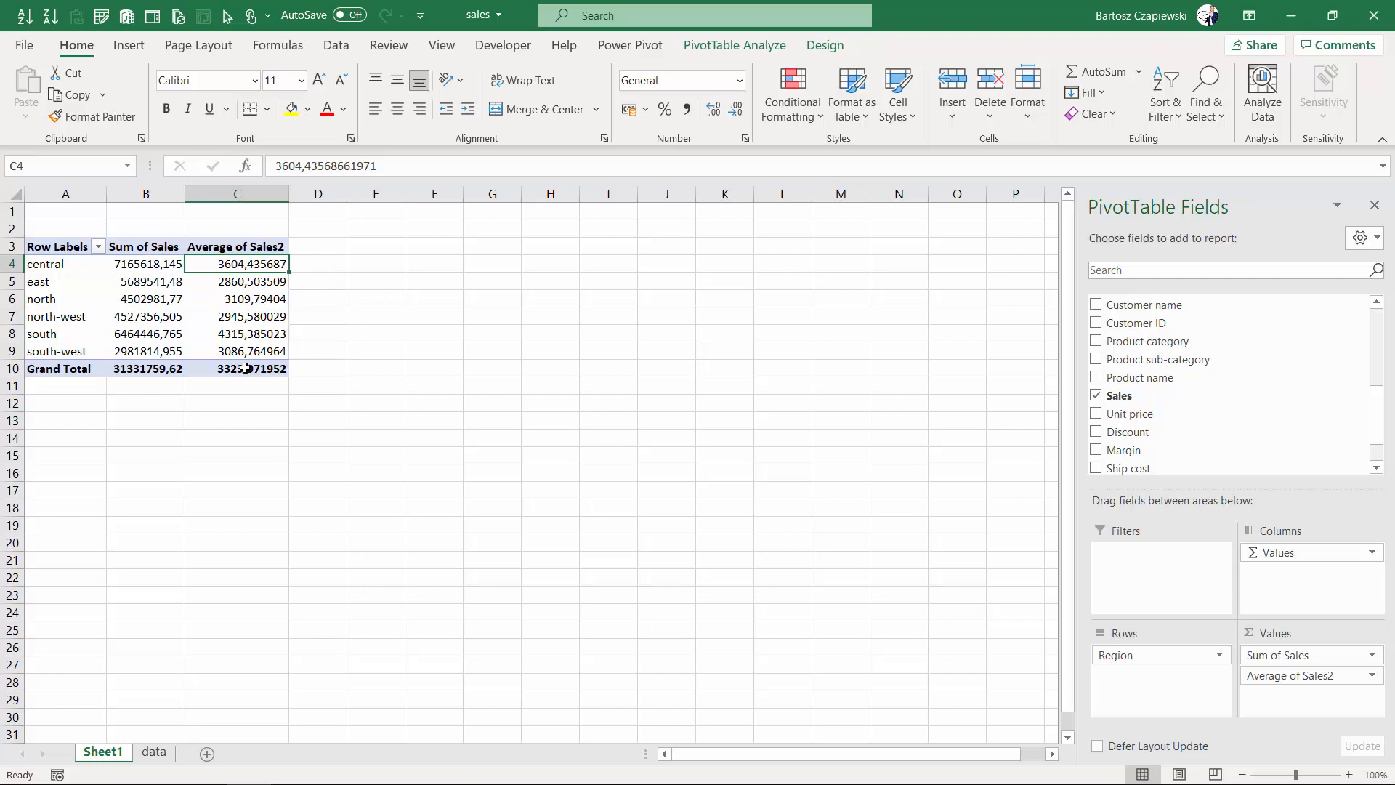
# Compare the average's grand total with the Sales column statistics on the data sheet, and check the count of the Customer segment column
pyautogui.moveTo(245, 371)
pyautogui.click(243, 370)
pyautogui.click(152, 752)
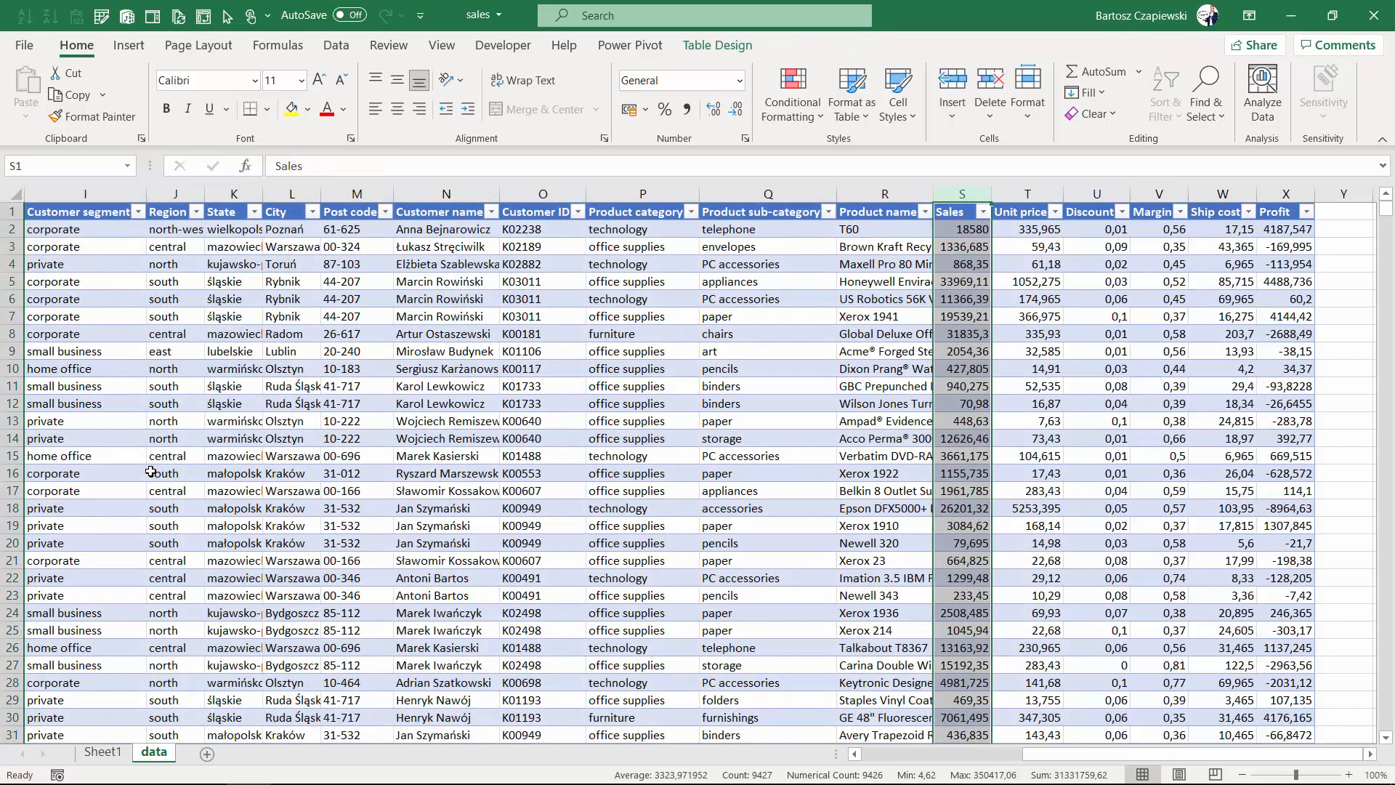
pyautogui.click(80, 194)
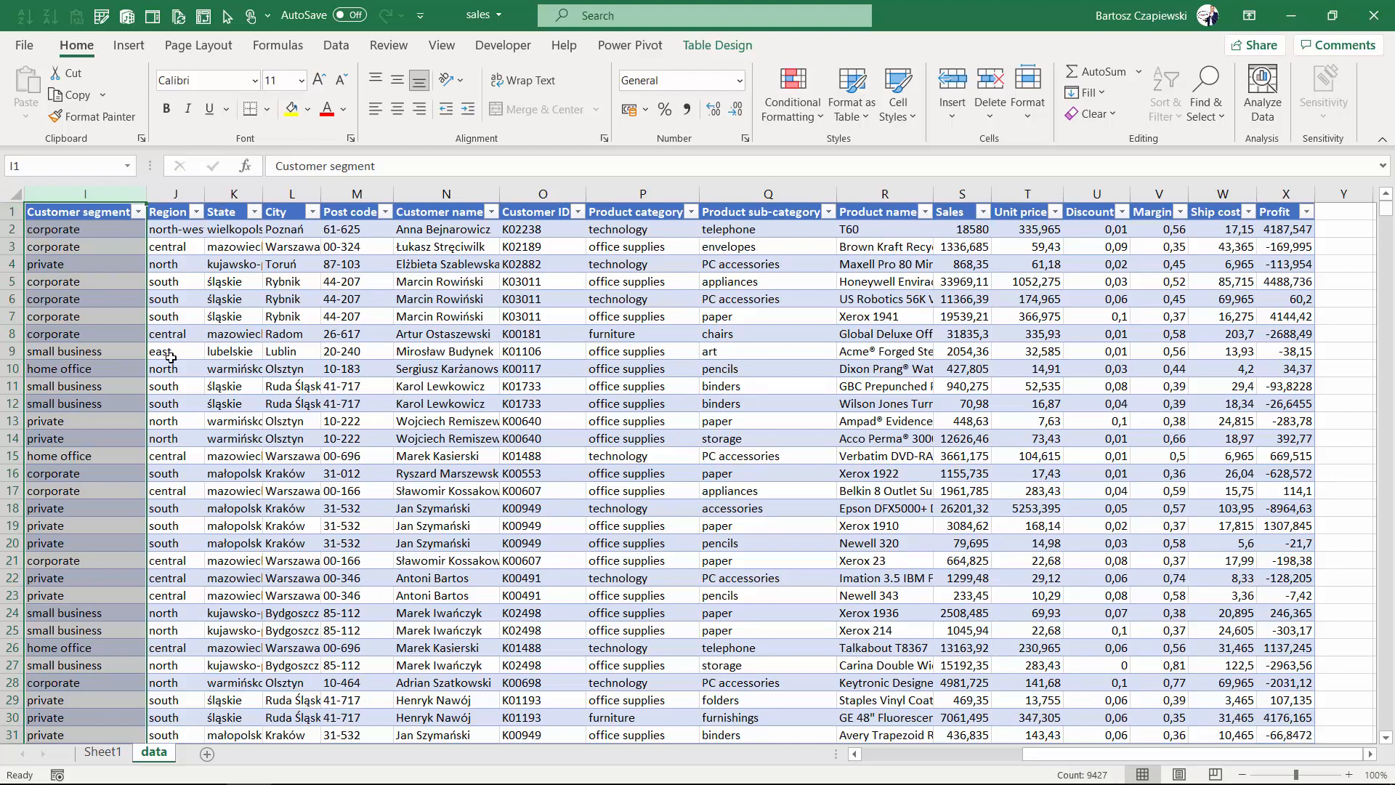
# Back on Sheet1, add Sales to the PivotTable values a third time and summarize it by Count
pyautogui.click(103, 753)
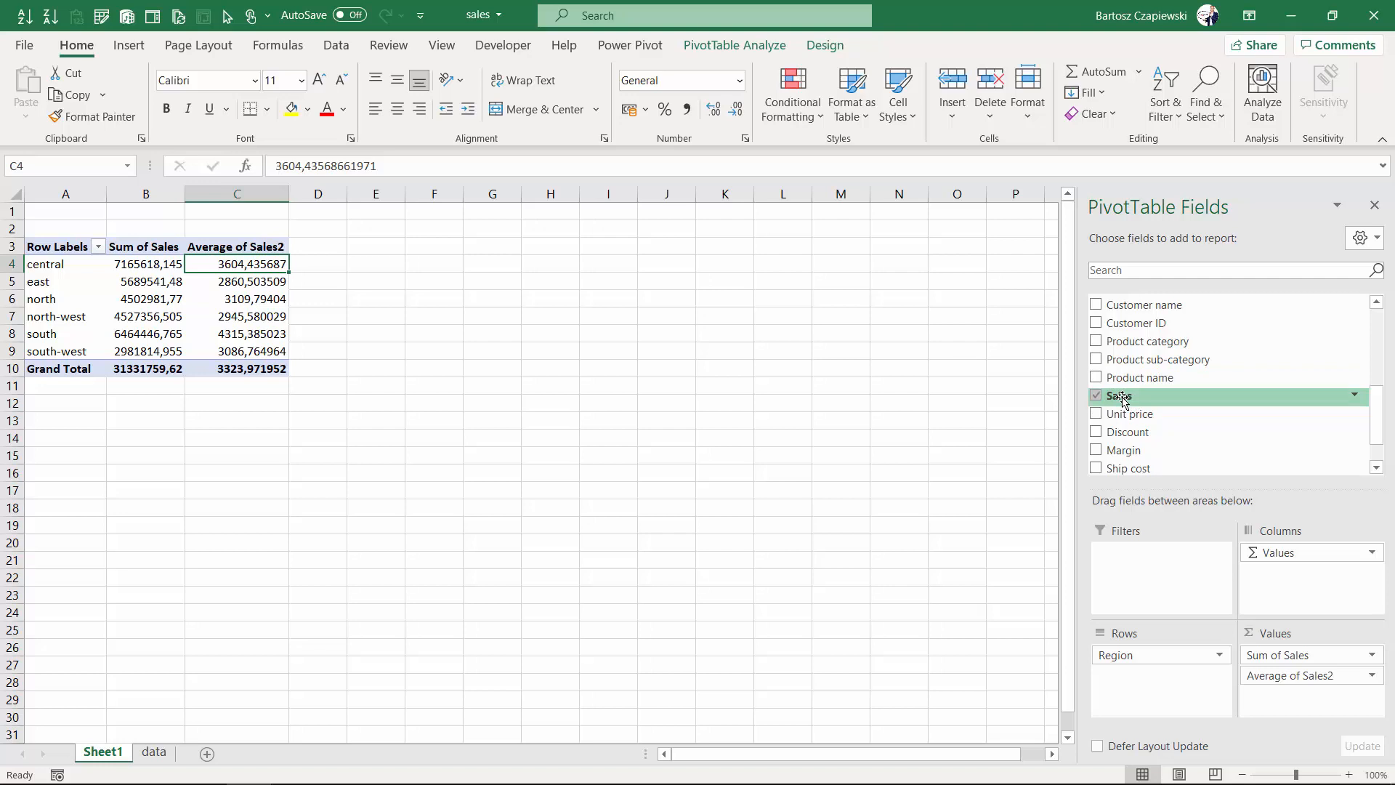
pyautogui.moveTo(1122, 400); pyautogui.dragTo(1309, 709)
pyautogui.click(339, 263)
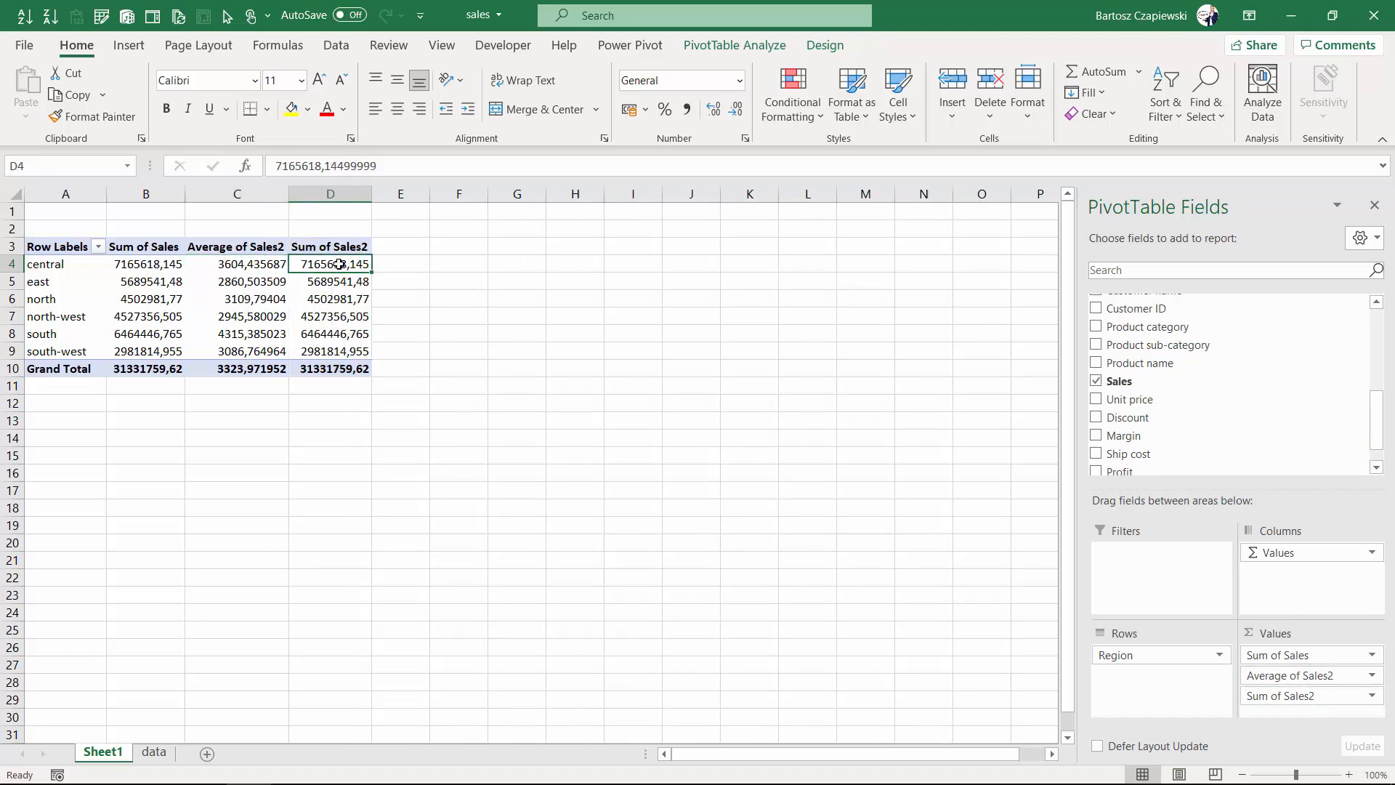
pyautogui.rightClick(339, 263)
pyautogui.moveTo(421, 444)
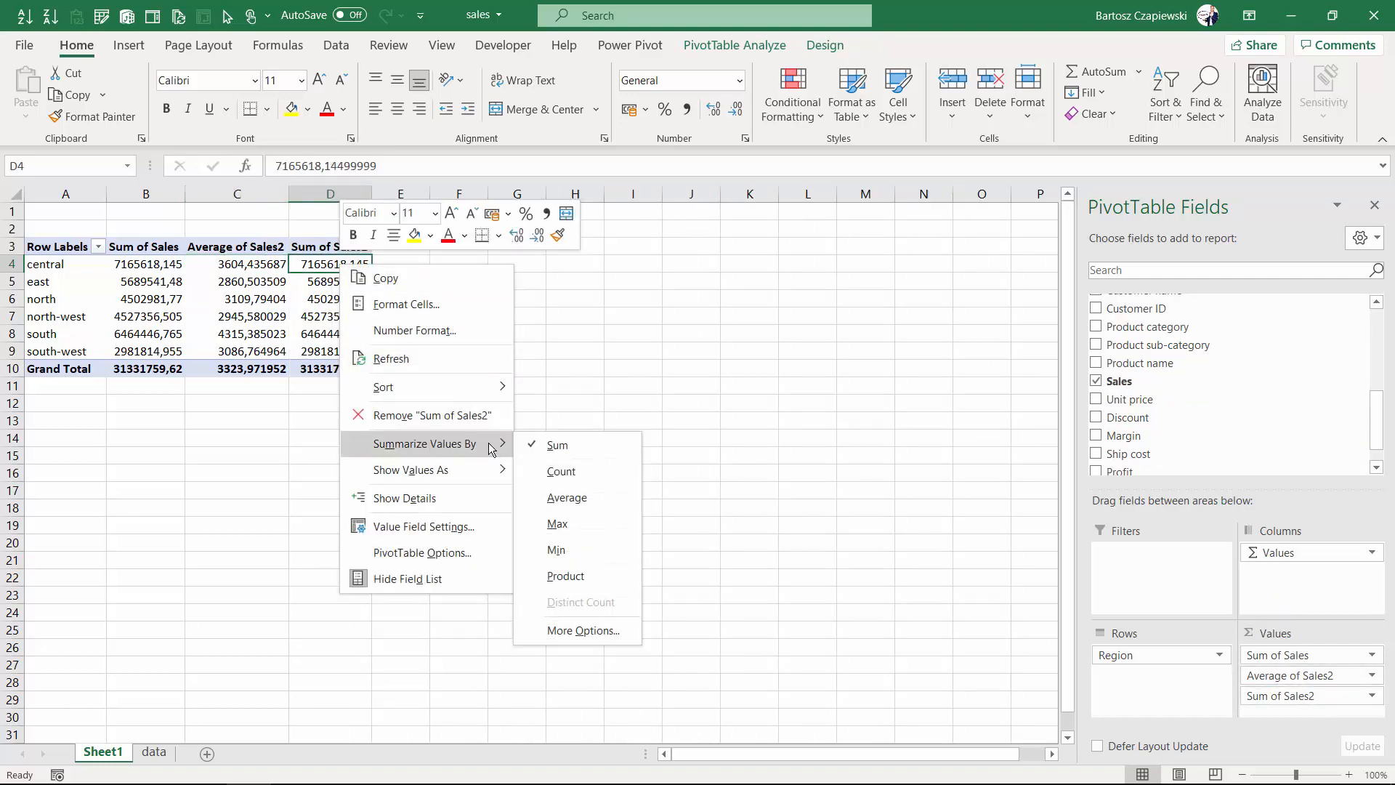
pyautogui.click(585, 481)
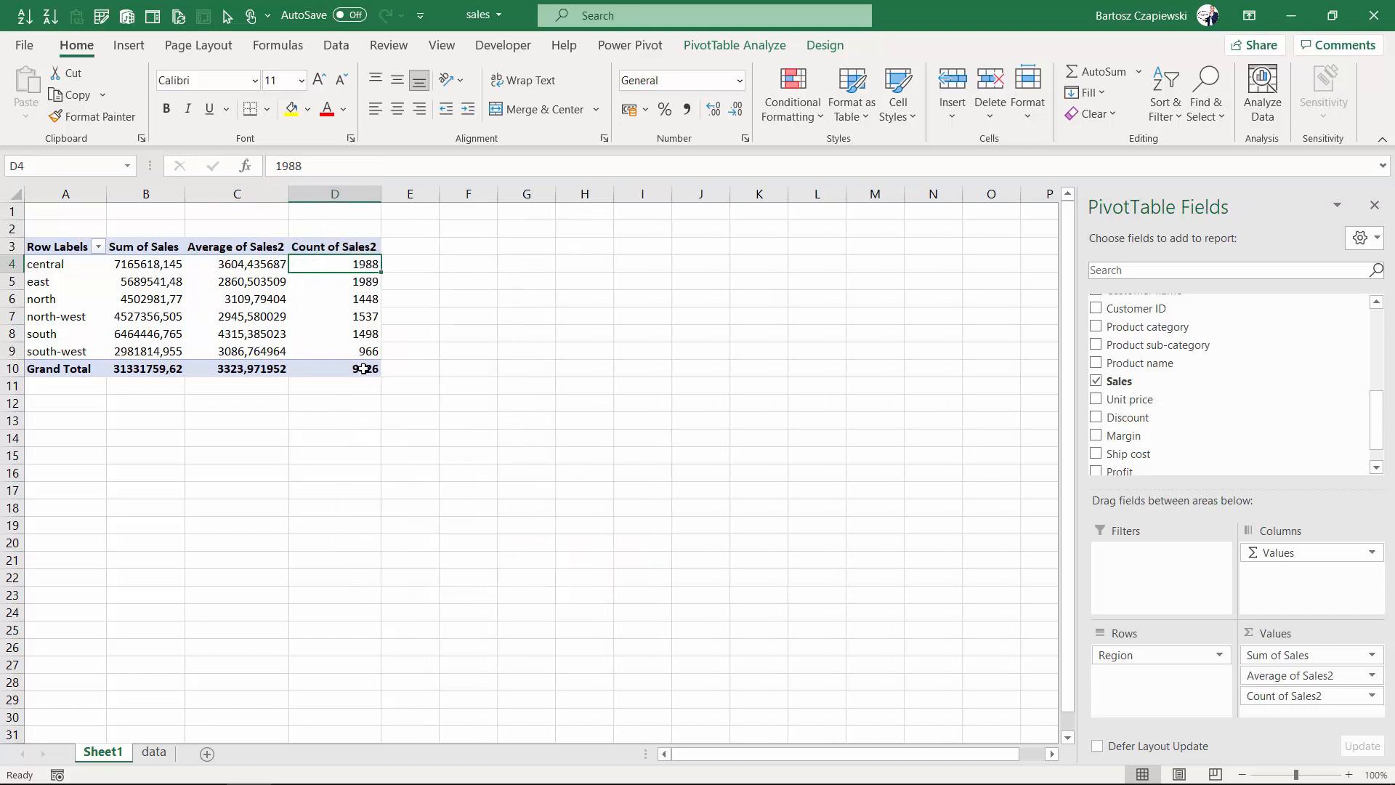
# Add the Row ID field to the PivotTable values and summarize it by Count
pyautogui.scroll(1, 1179, 356)
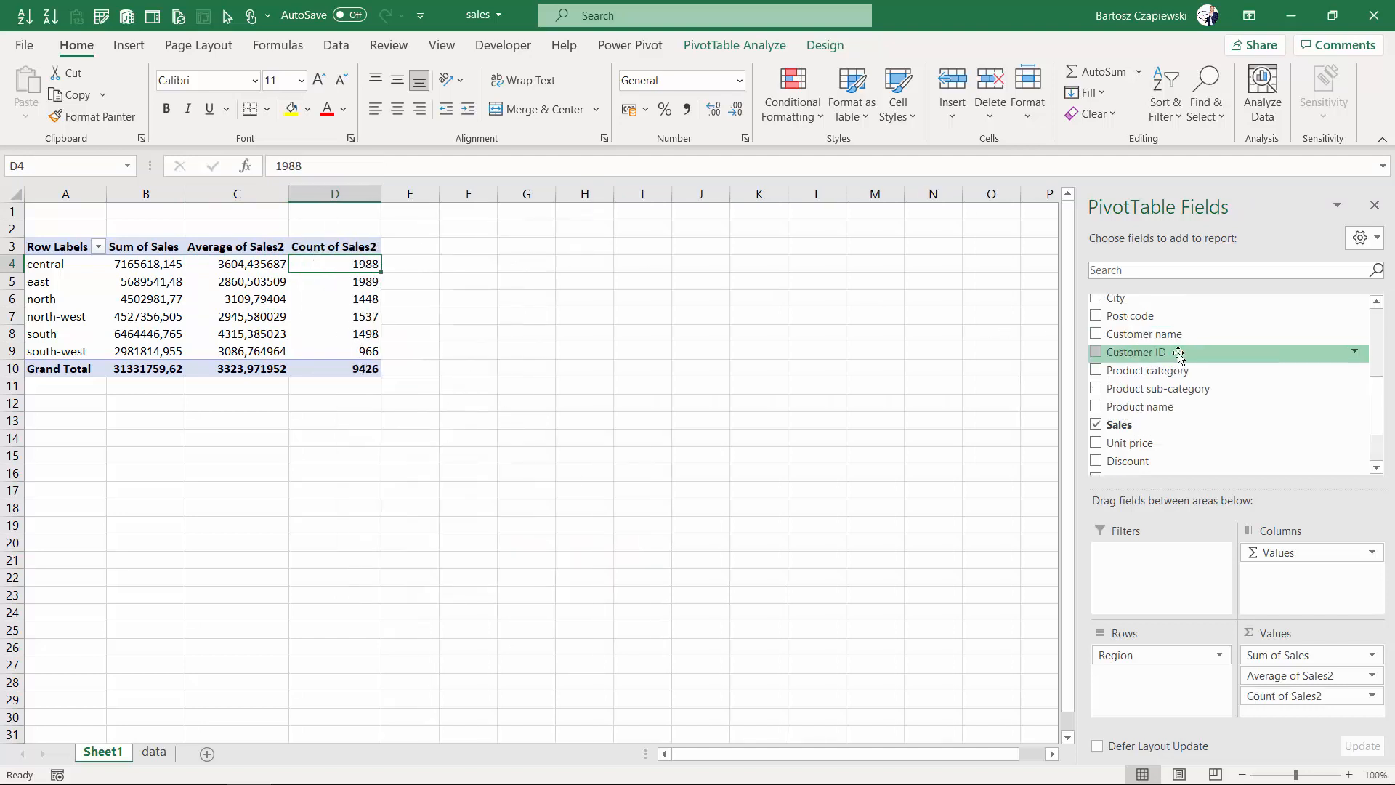
pyautogui.scroll(5, 1177, 345)
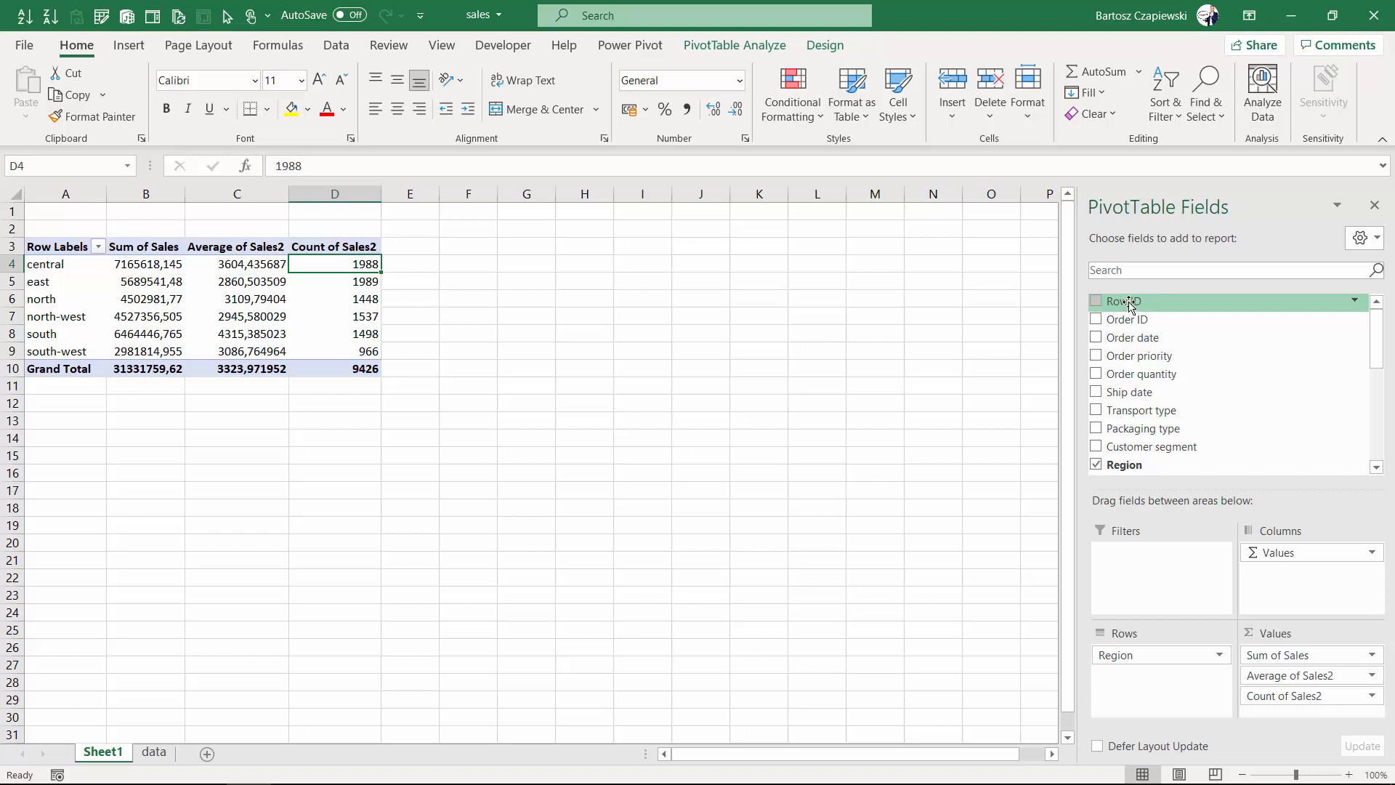
pyautogui.moveTo(1146, 305); pyautogui.dragTo(1298, 707)
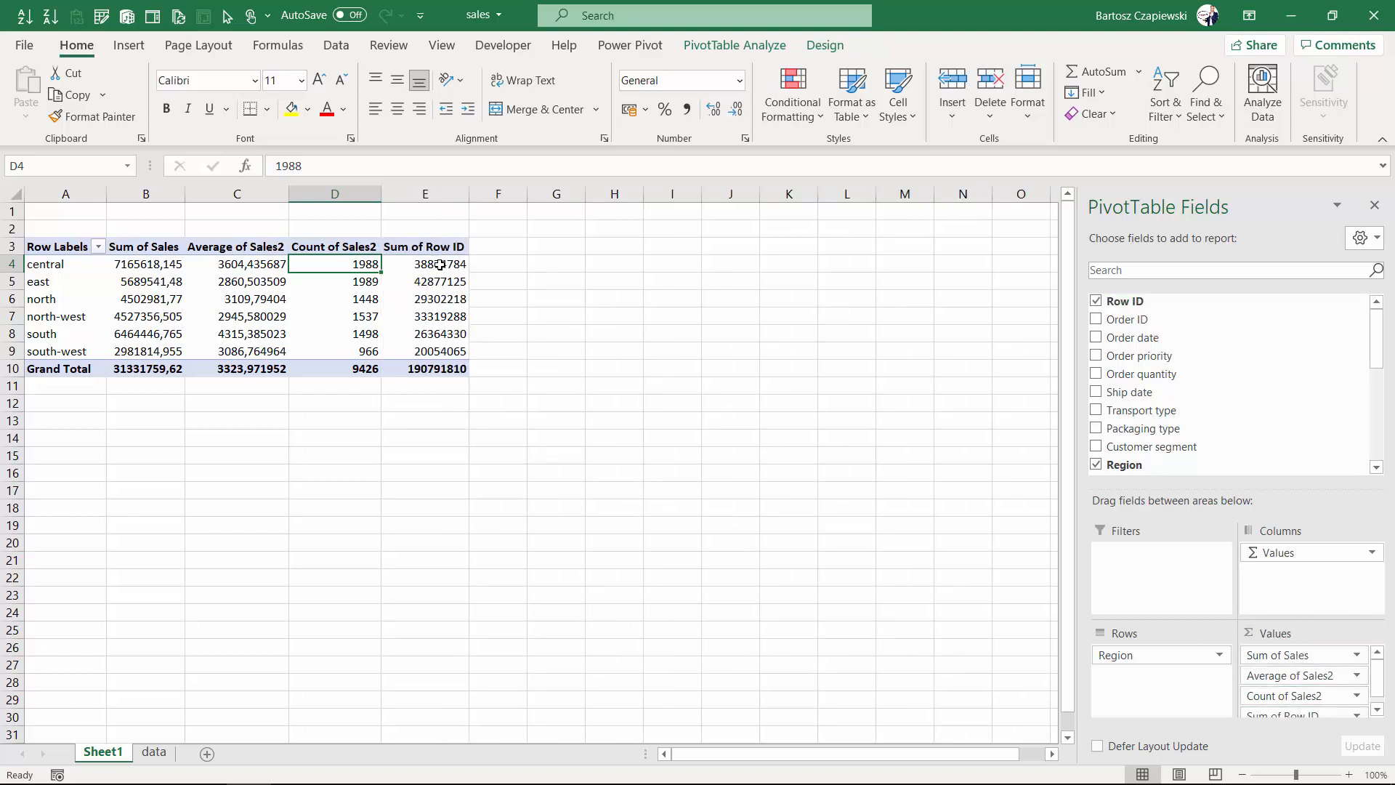
pyautogui.rightClick(439, 264)
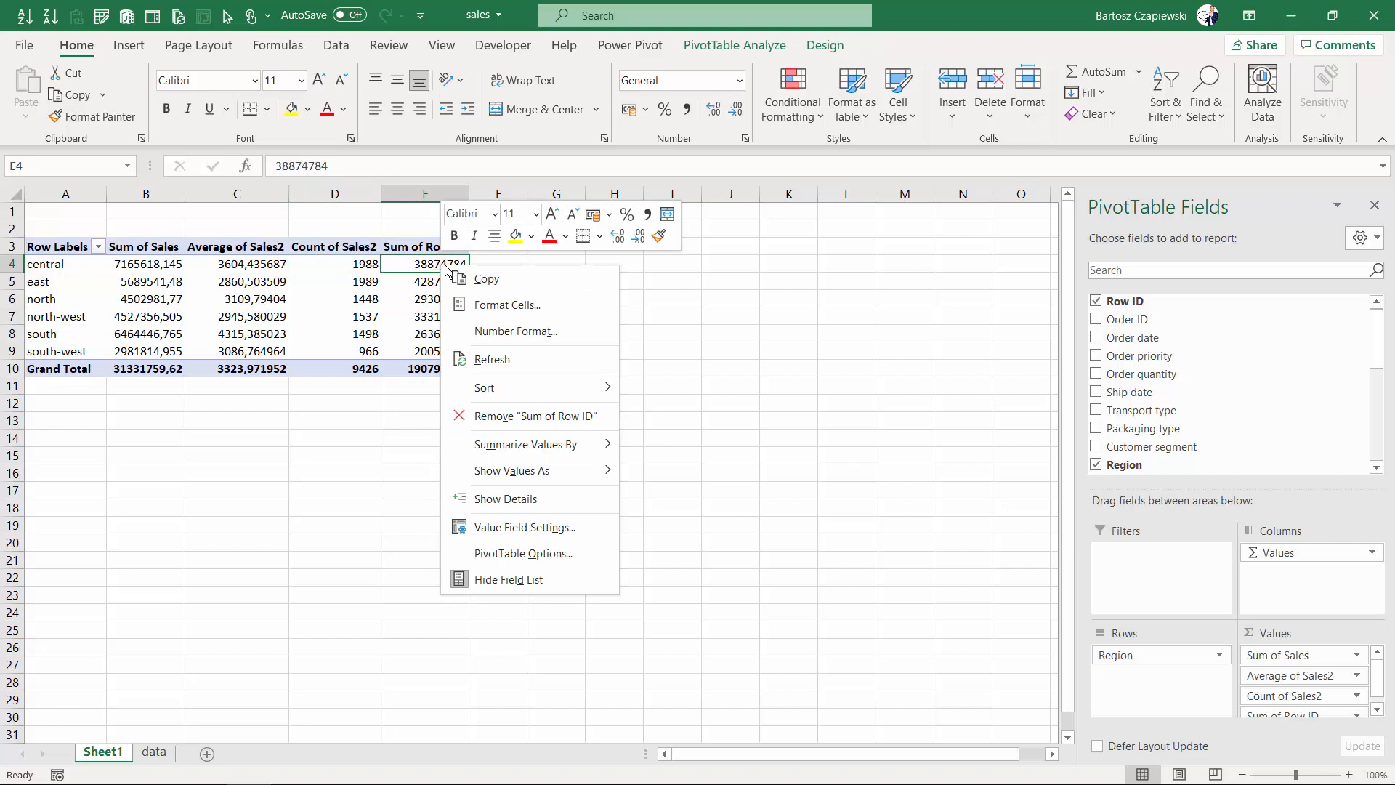
pyautogui.moveTo(605, 450)
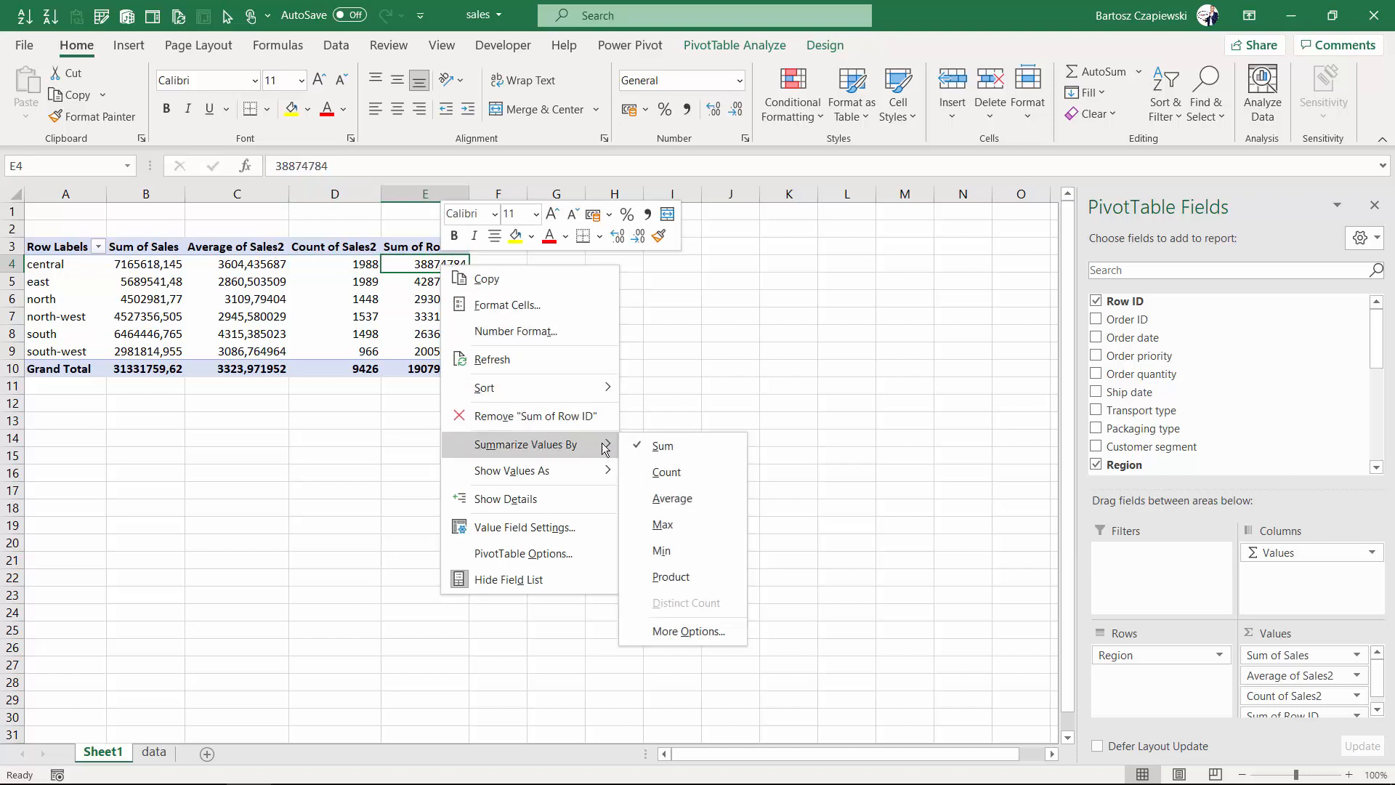
pyautogui.click(712, 475)
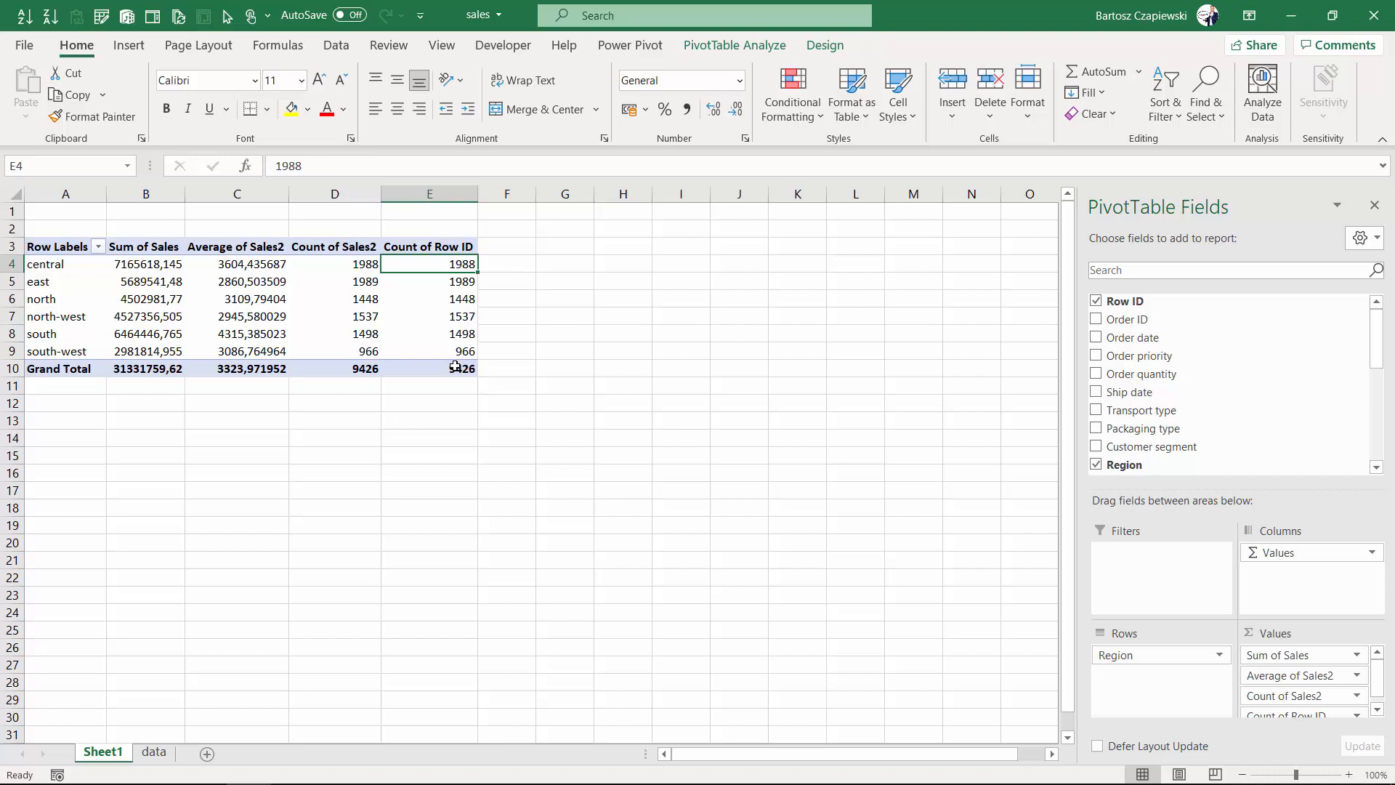
# Add the Order ID field to the PivotTable values below Count of Row ID
pyautogui.moveTo(448, 365)
pyautogui.scroll(-1, 1364, 663)
pyautogui.moveTo(1130, 320); pyautogui.dragTo(1312, 730)
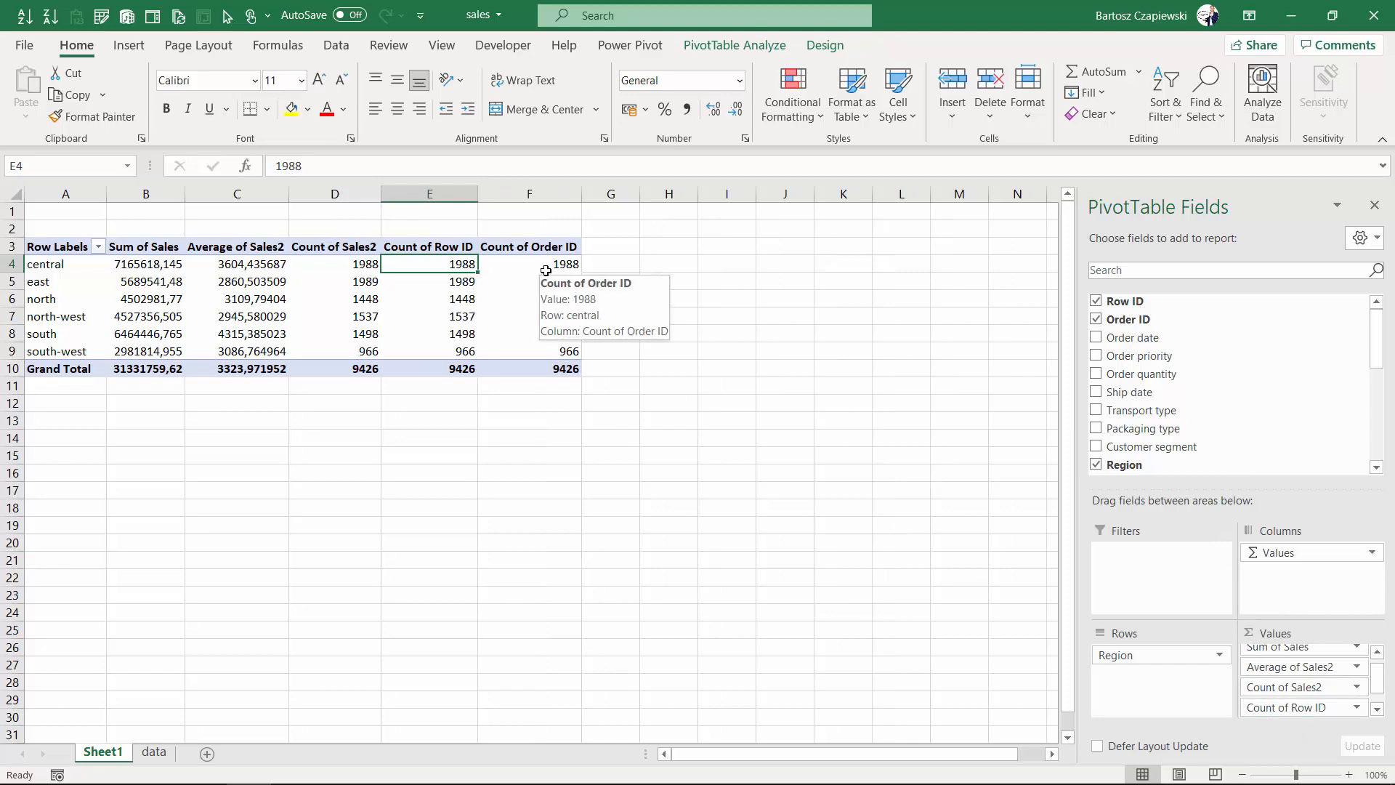
# Examine the Order ID column on the data sheet and the Sum of Sales header and values on Sheet1
pyautogui.click(154, 753)
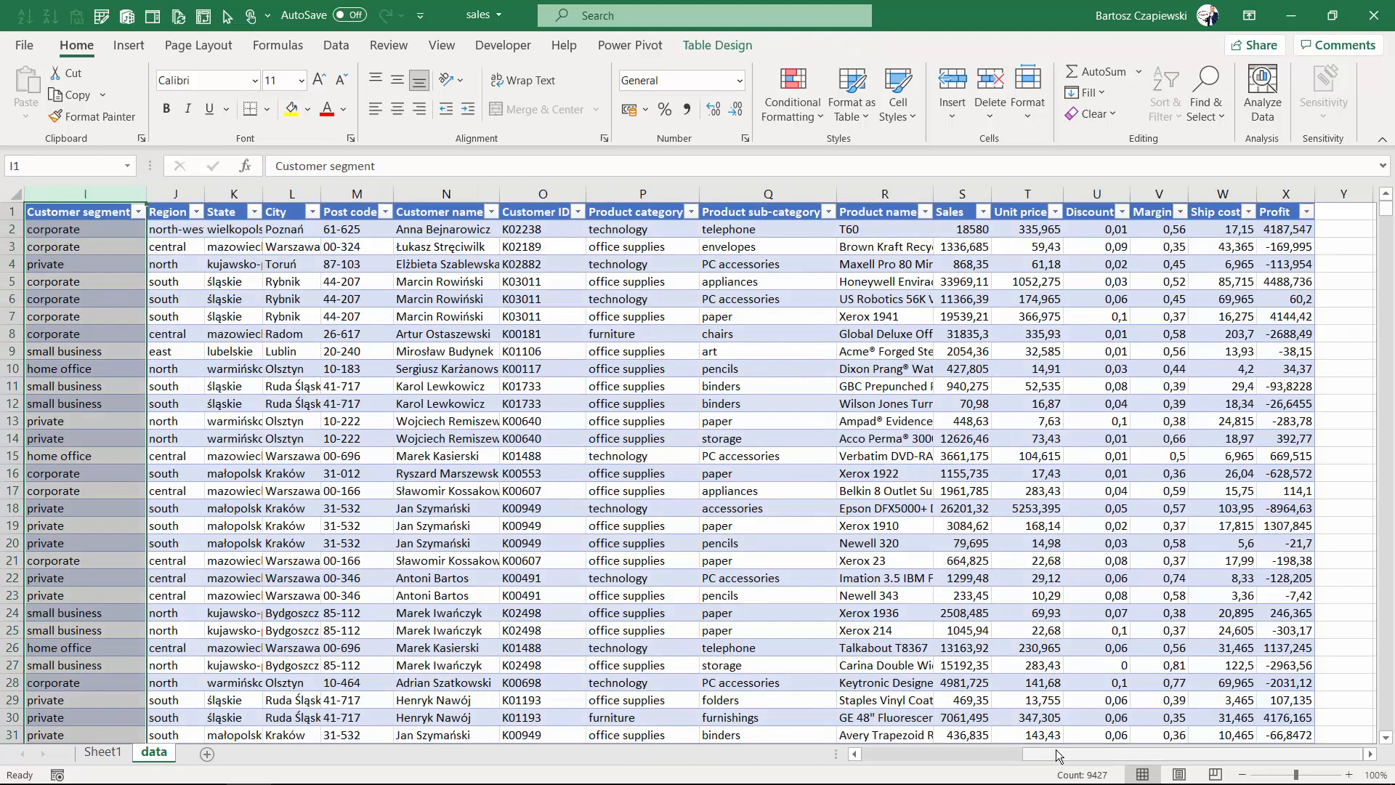
pyautogui.moveTo(1058, 756); pyautogui.dragTo(792, 763)
pyautogui.click(111, 227)
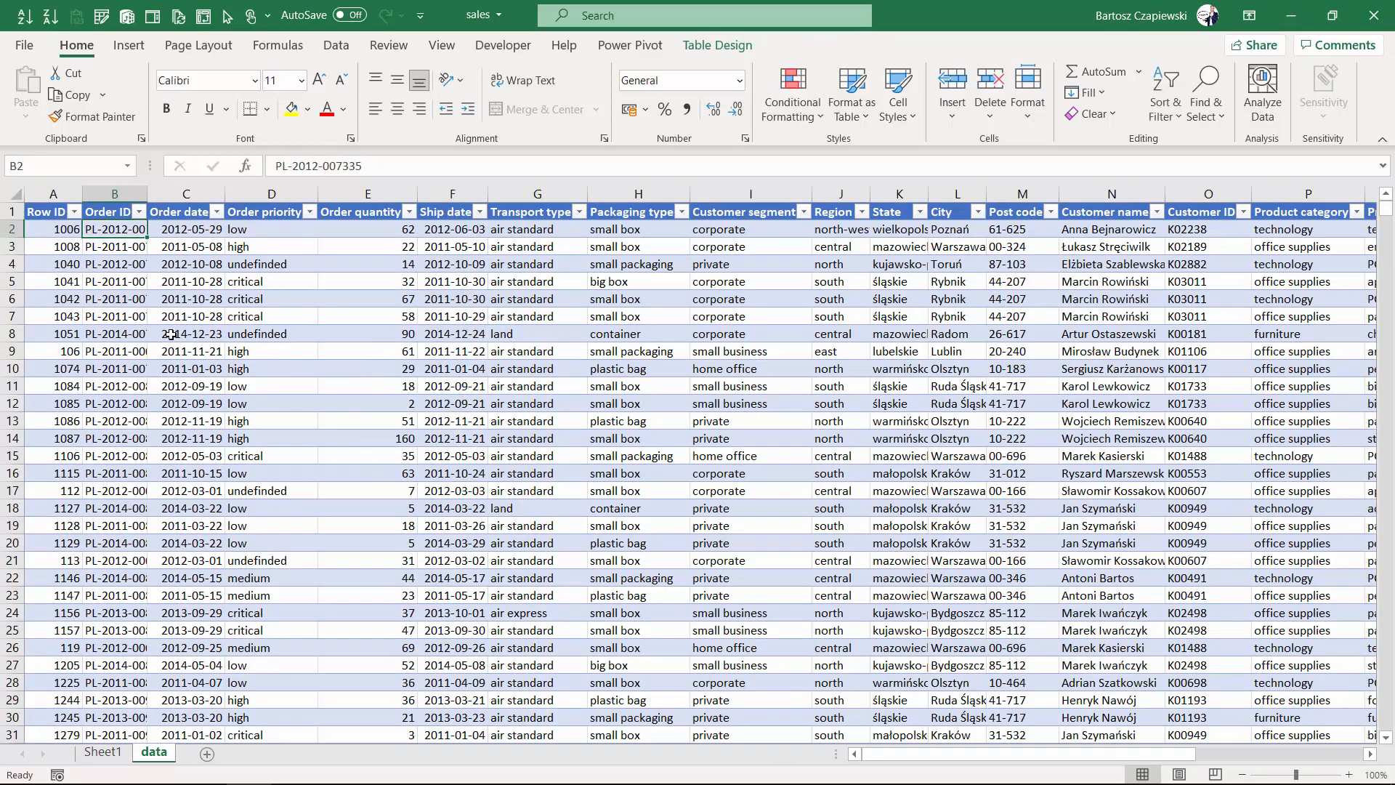
pyautogui.click(109, 754)
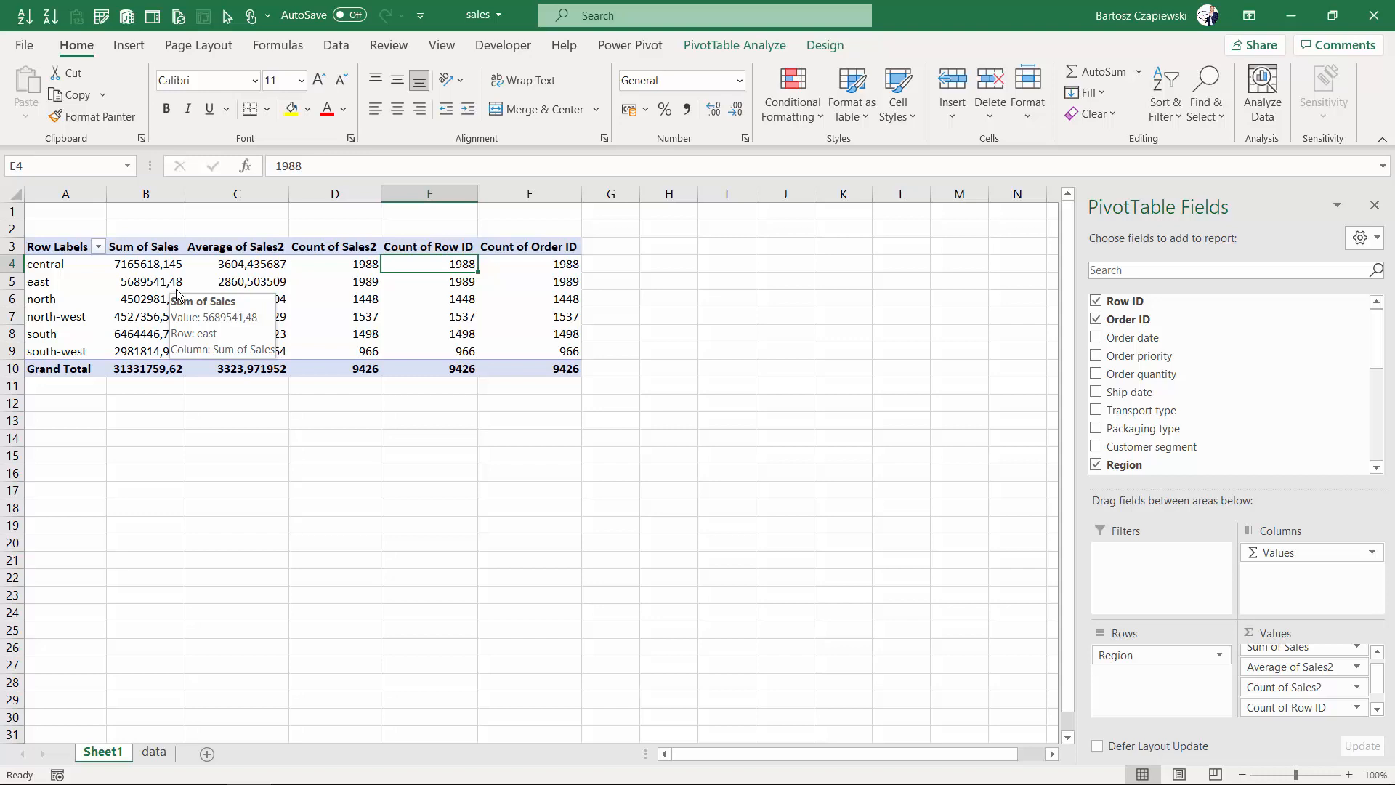
pyautogui.click(149, 248)
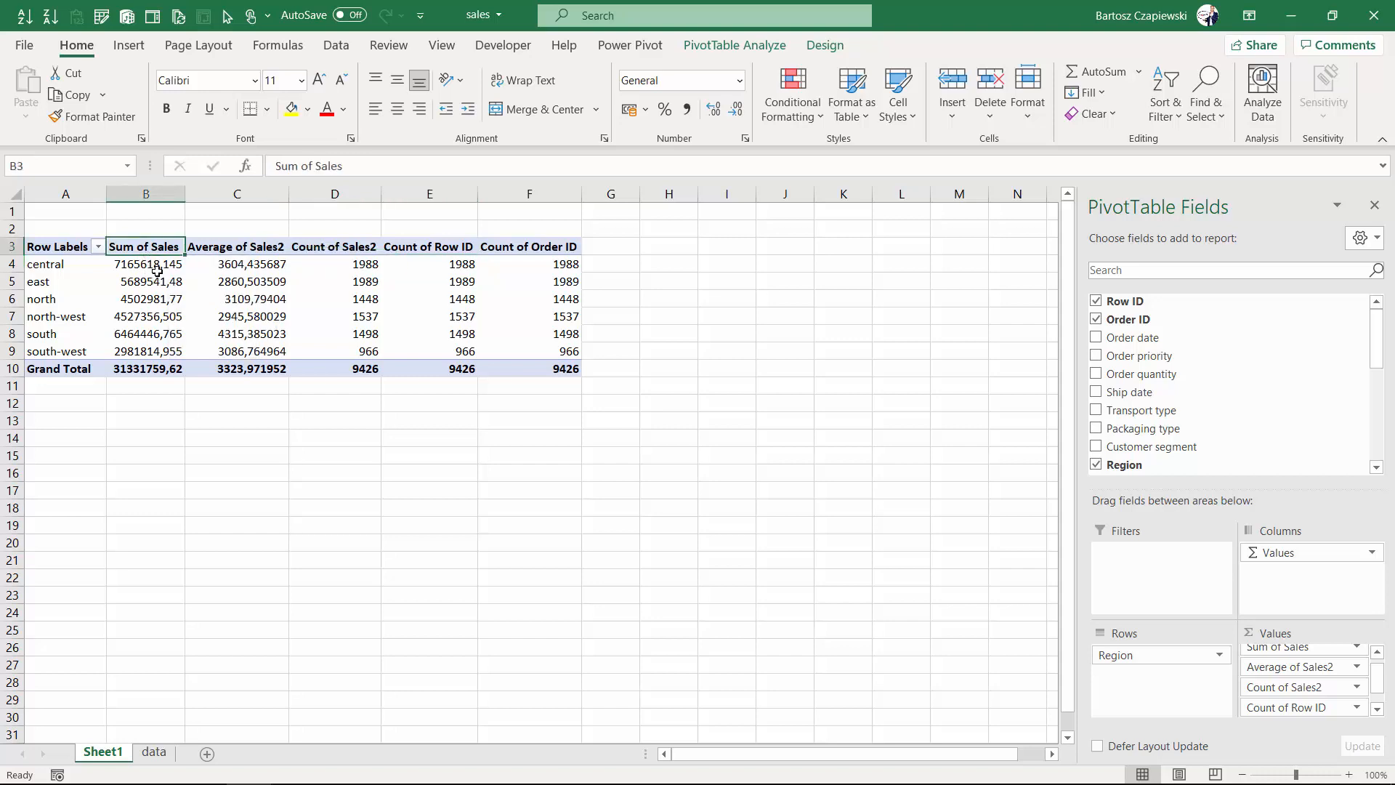
pyautogui.click(154, 268)
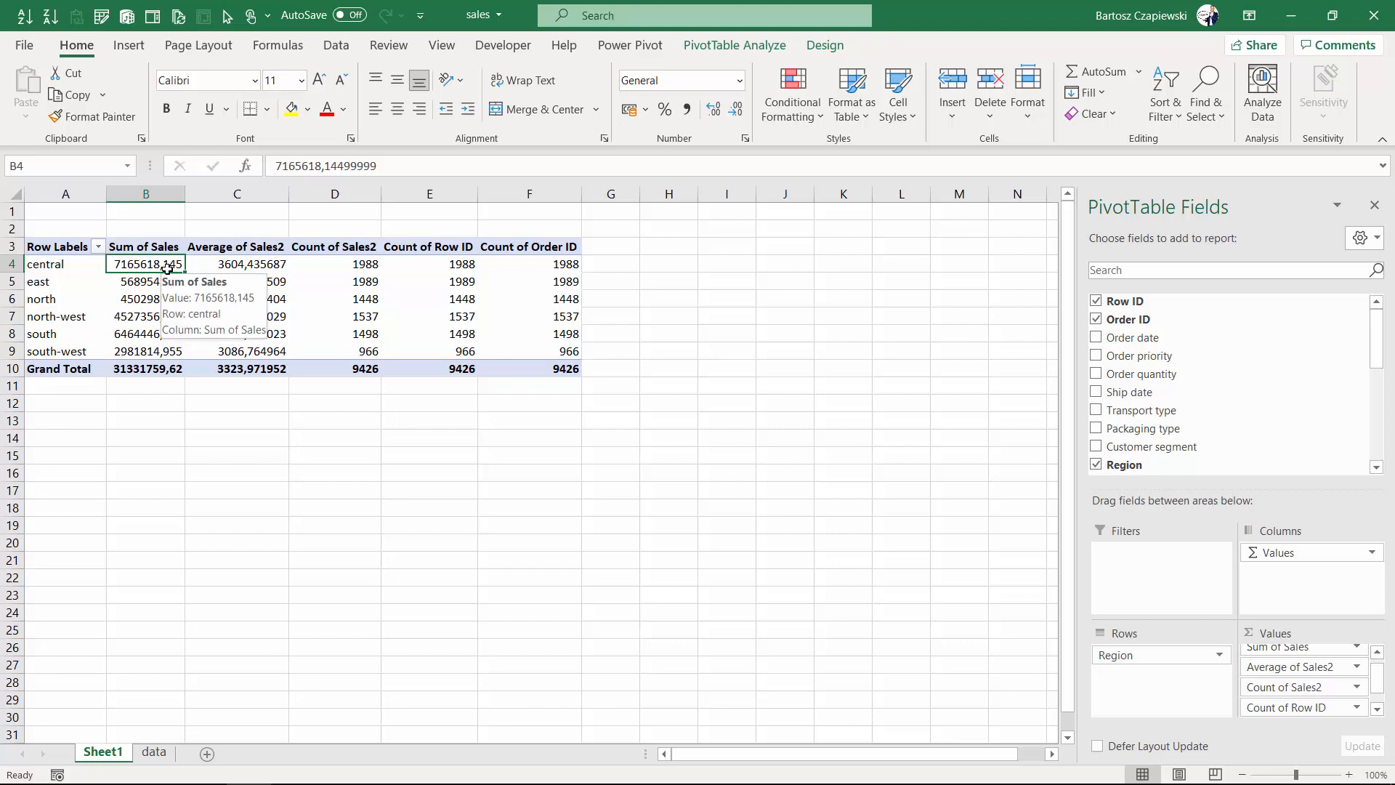
pyautogui.click(154, 752)
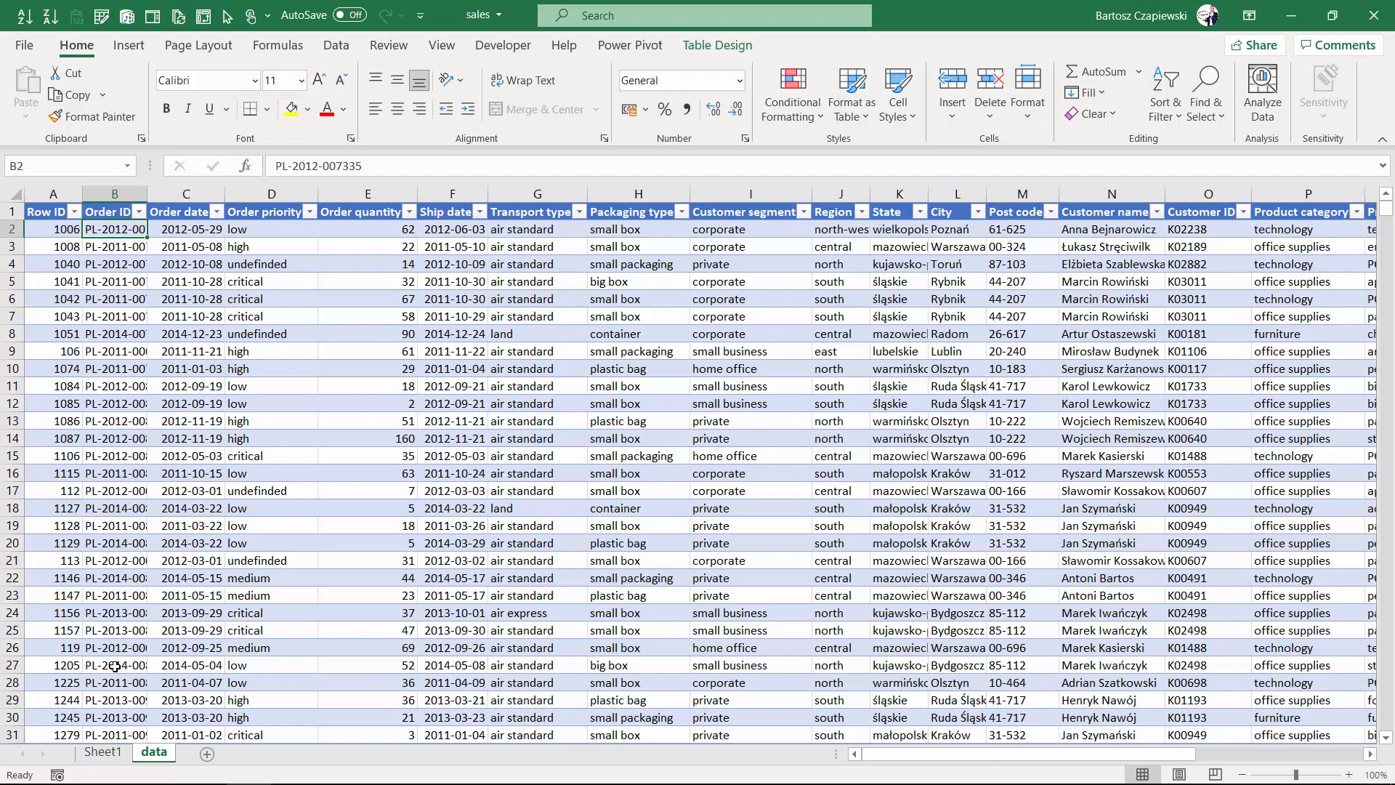
pyautogui.click(109, 753)
# Rename the Sum of Sales header in cell B3 as Total Sales
pyautogui.click(149, 248)
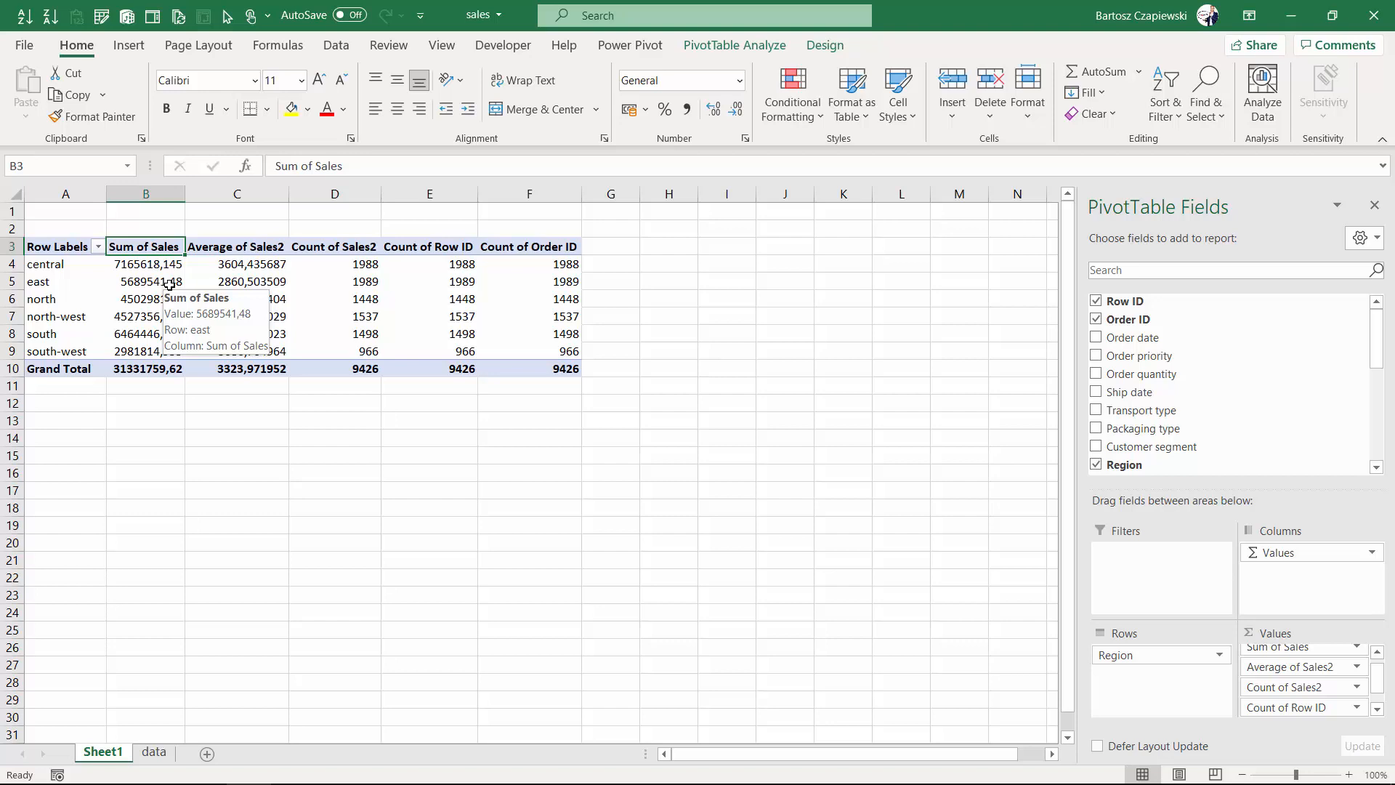
pyautogui.write('Tota')
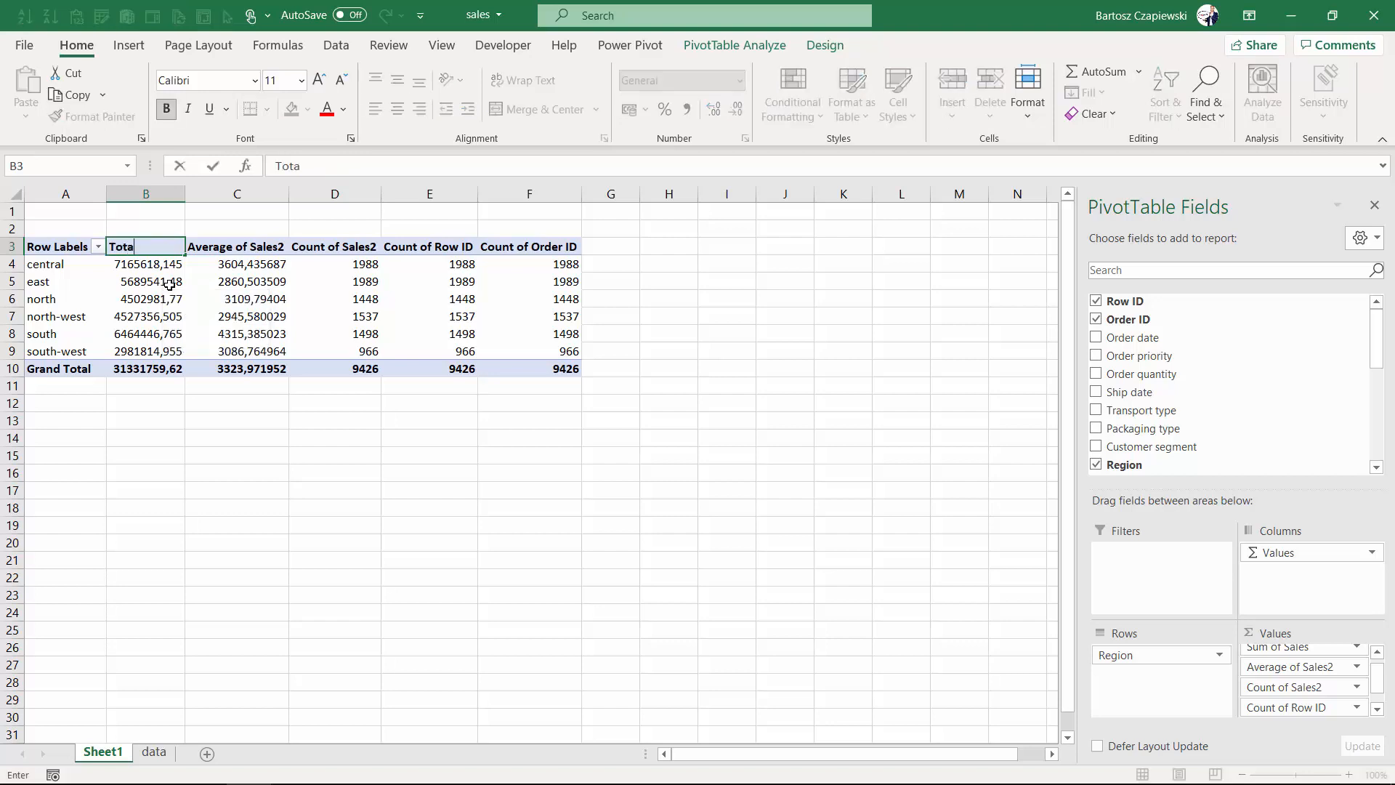
pyautogui.write('l Sales')
pyautogui.press('Tab')
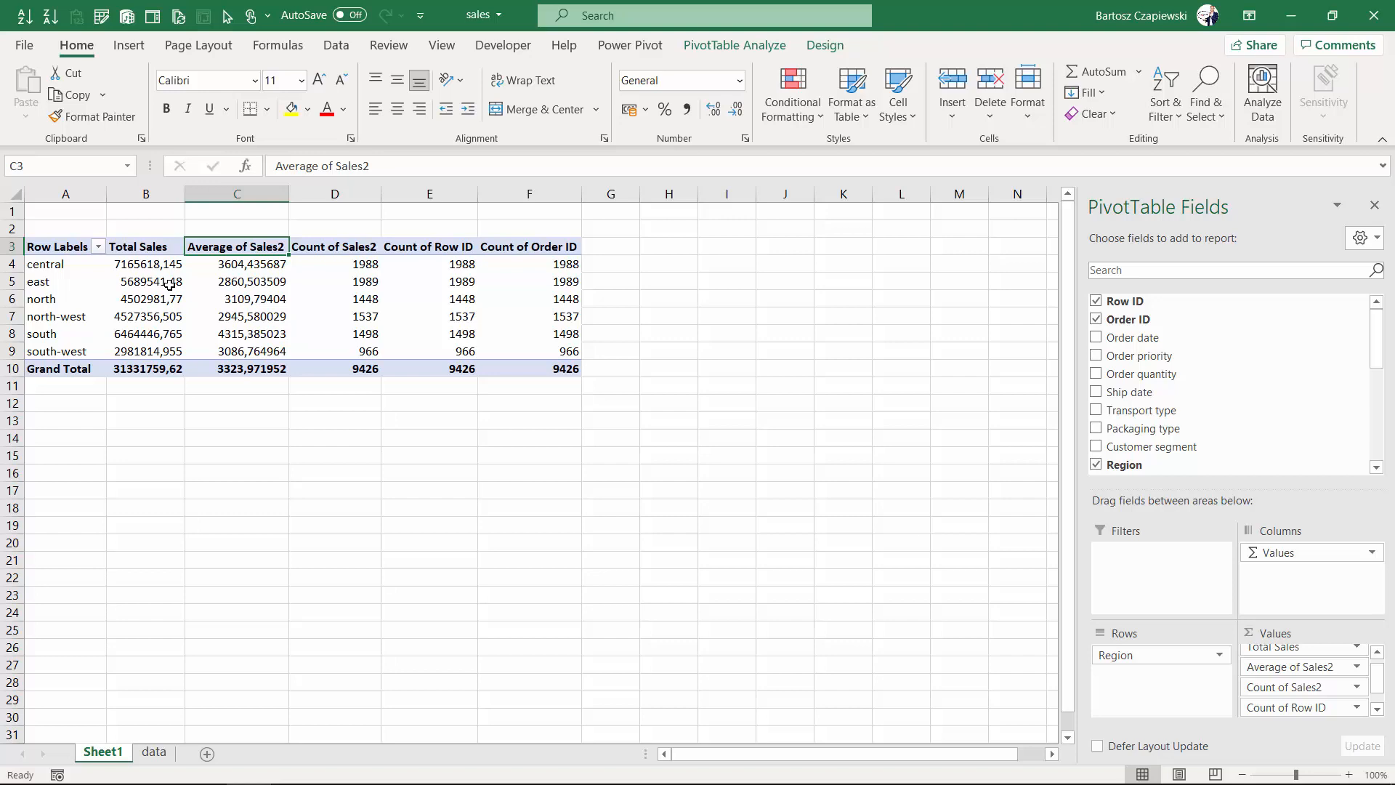
# Try to rename the Average of Sales2 header in cell C3 as Sales
pyautogui.write('Sales')
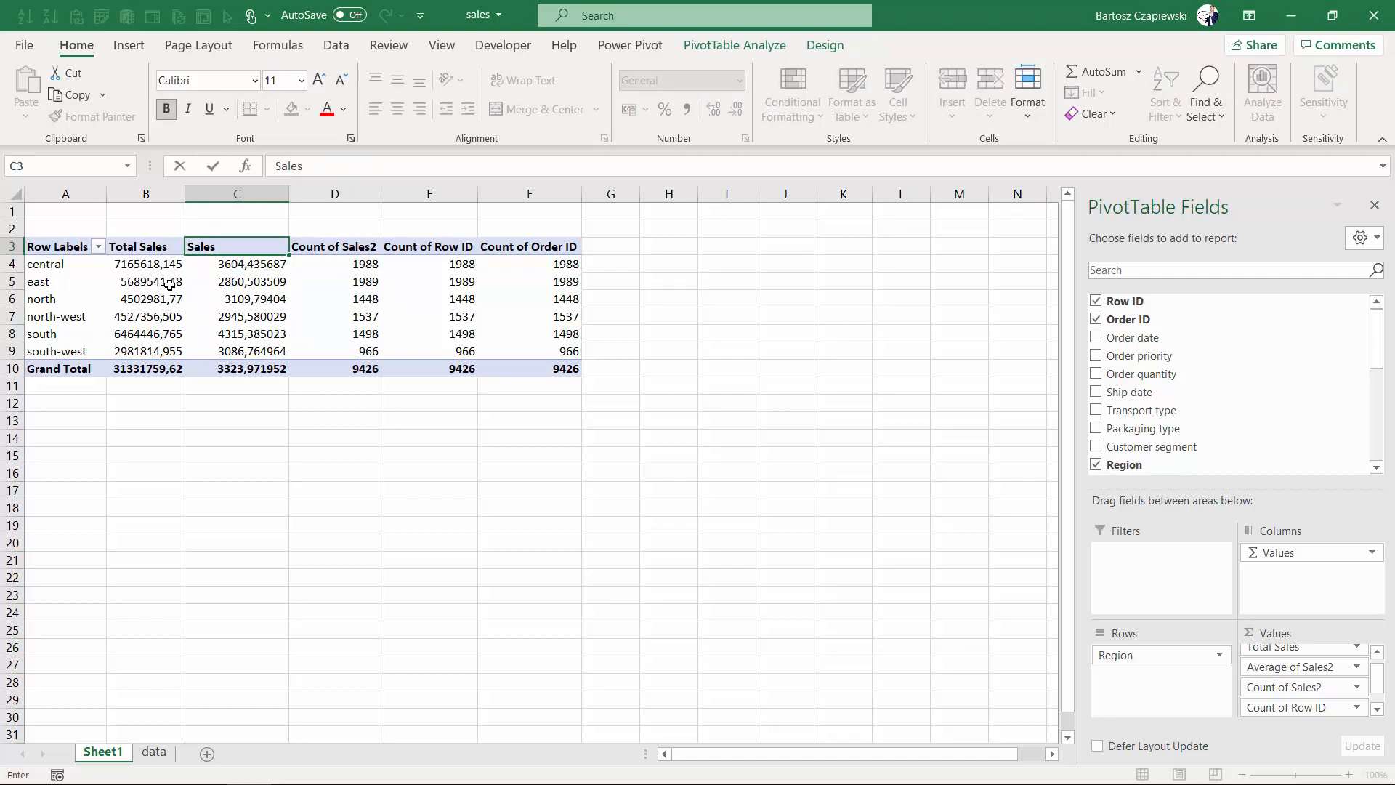
pyautogui.press('Return')
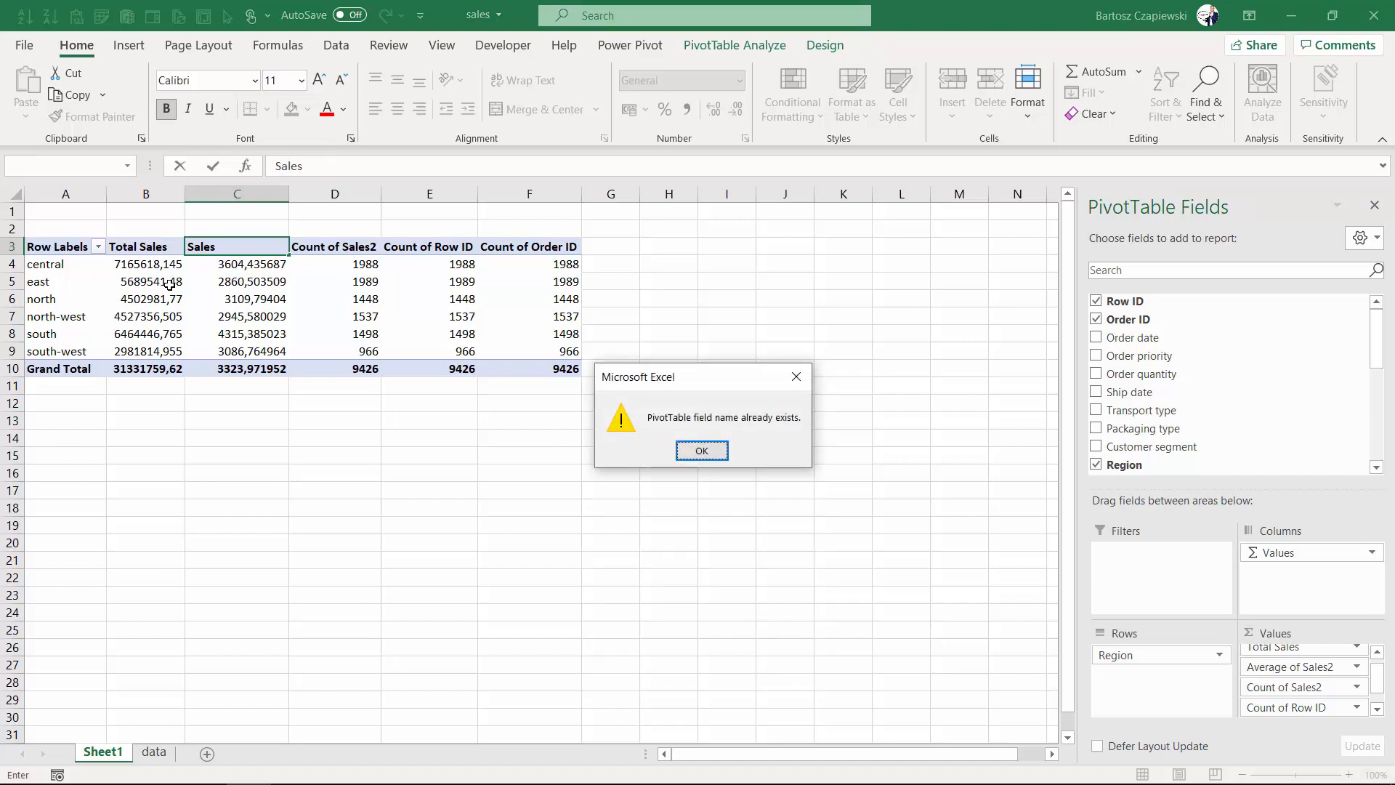
pyautogui.press('Return')
# Replace the entry in header cell C3 with Average Sales and check the names in the values area
pyautogui.press('BackSpace')
pyautogui.press('BackSpace')
pyautogui.press('BackSpace')
pyautogui.press('BackSpace')
pyautogui.press('BackSpace')
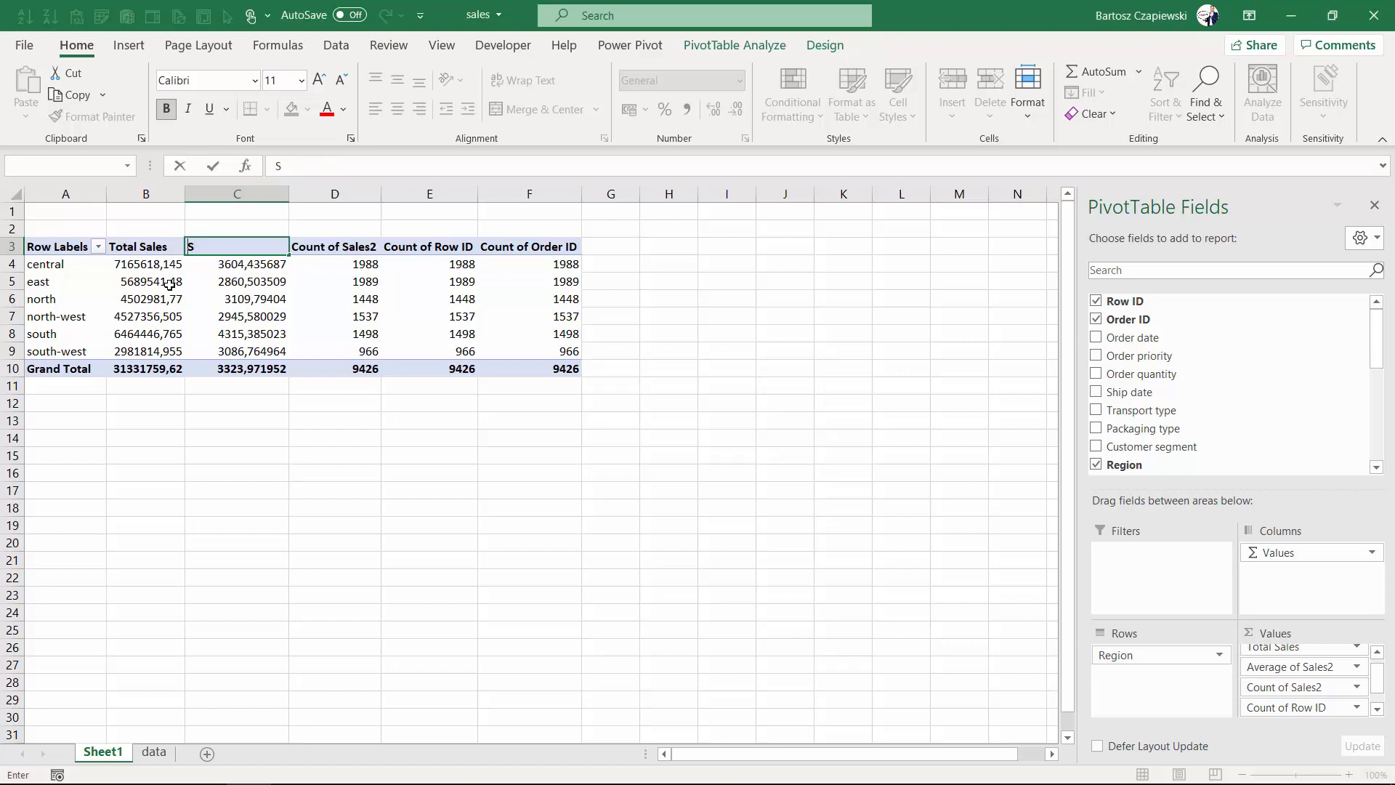
pyautogui.write('Average Sales')
pyautogui.press('Return')
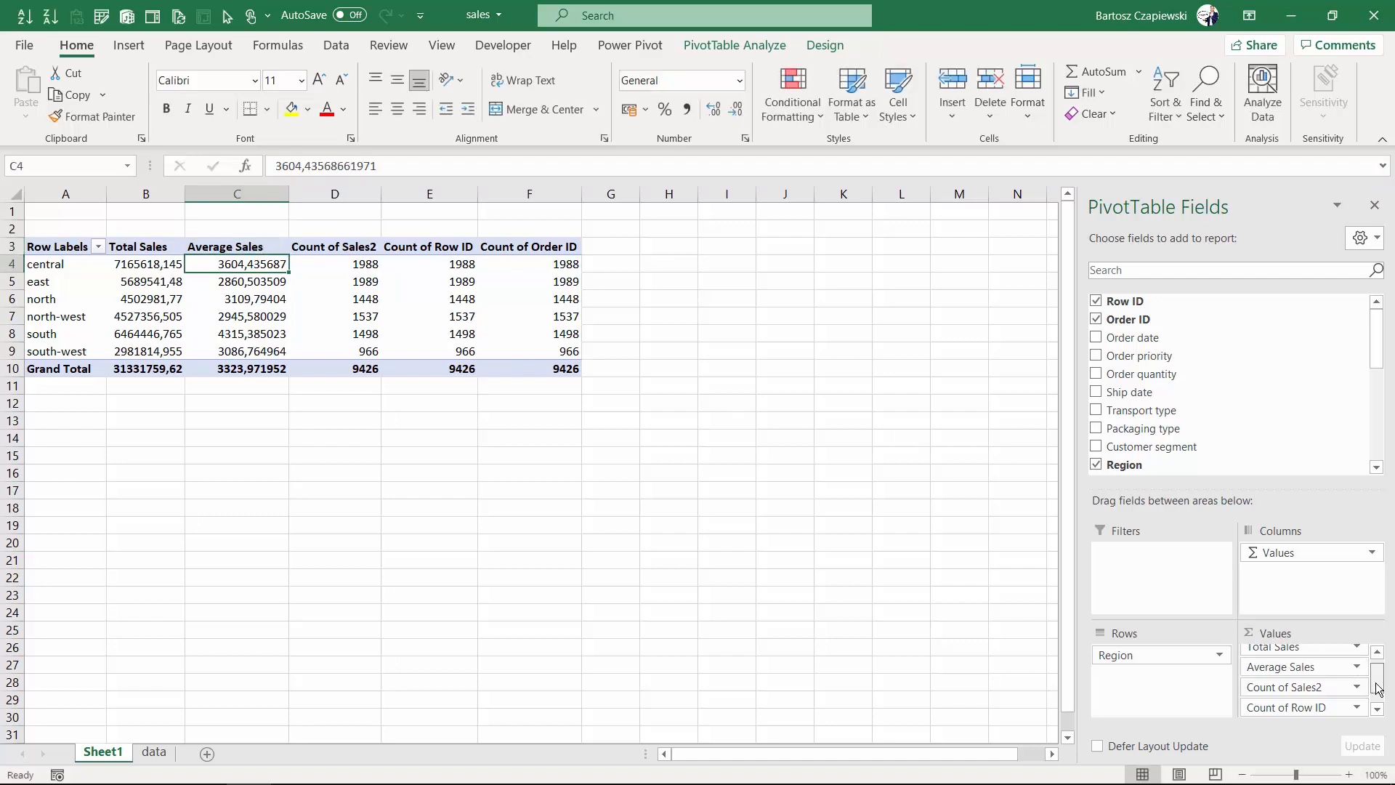
pyautogui.moveTo(1379, 688); pyautogui.dragTo(1378, 679)
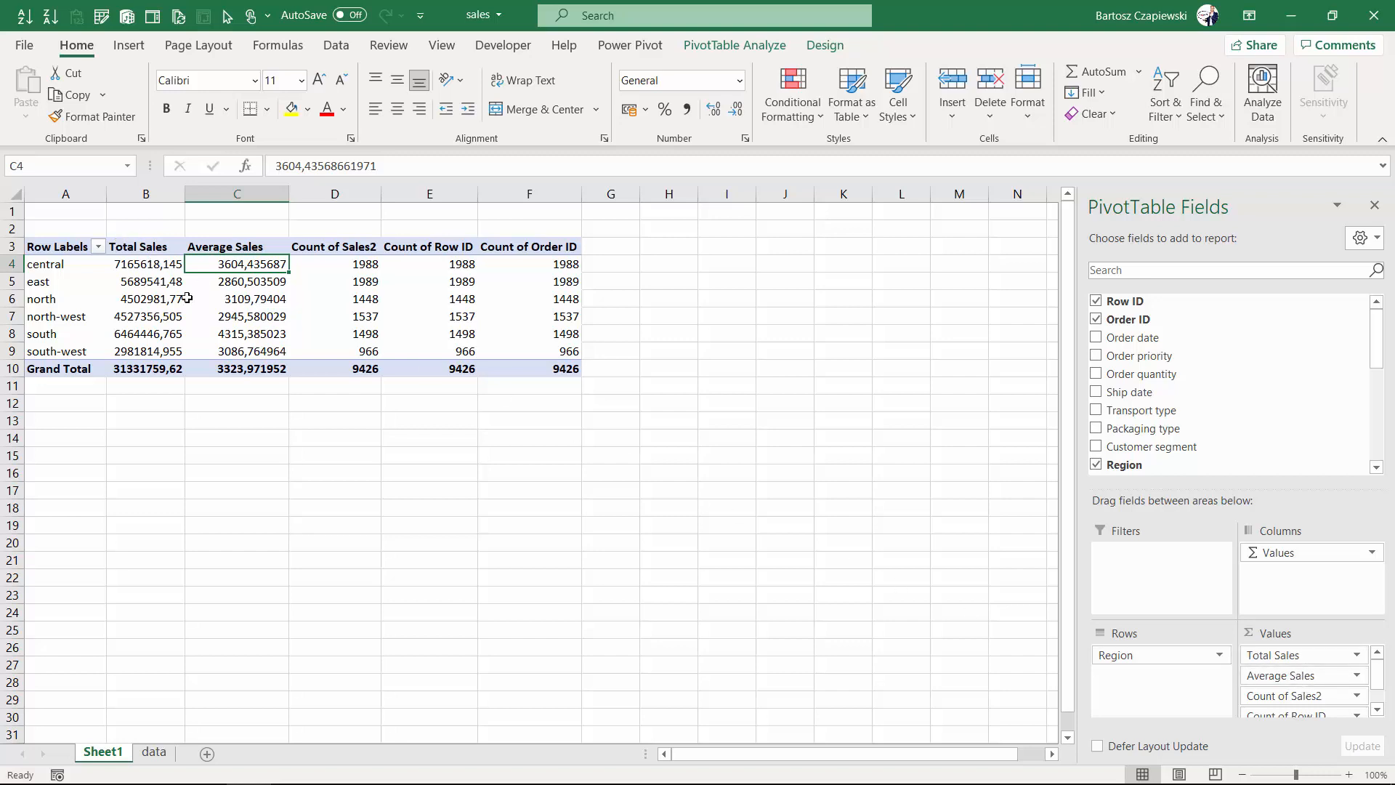
# Try cell formatting on B4:B10 as Number with 0 decimal places and a thousands separator, and cancel it
pyautogui.moveTo(200, 282)
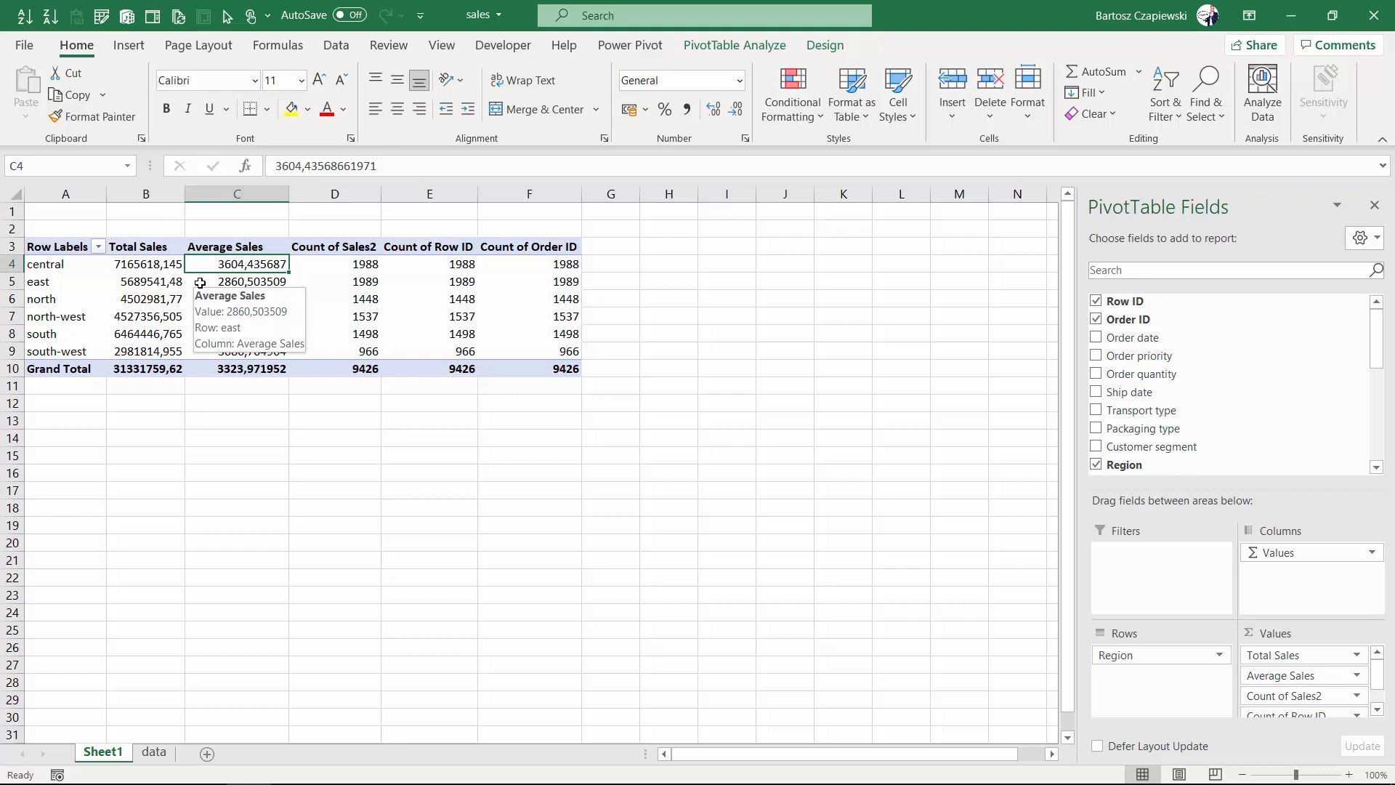
pyautogui.press('Left')
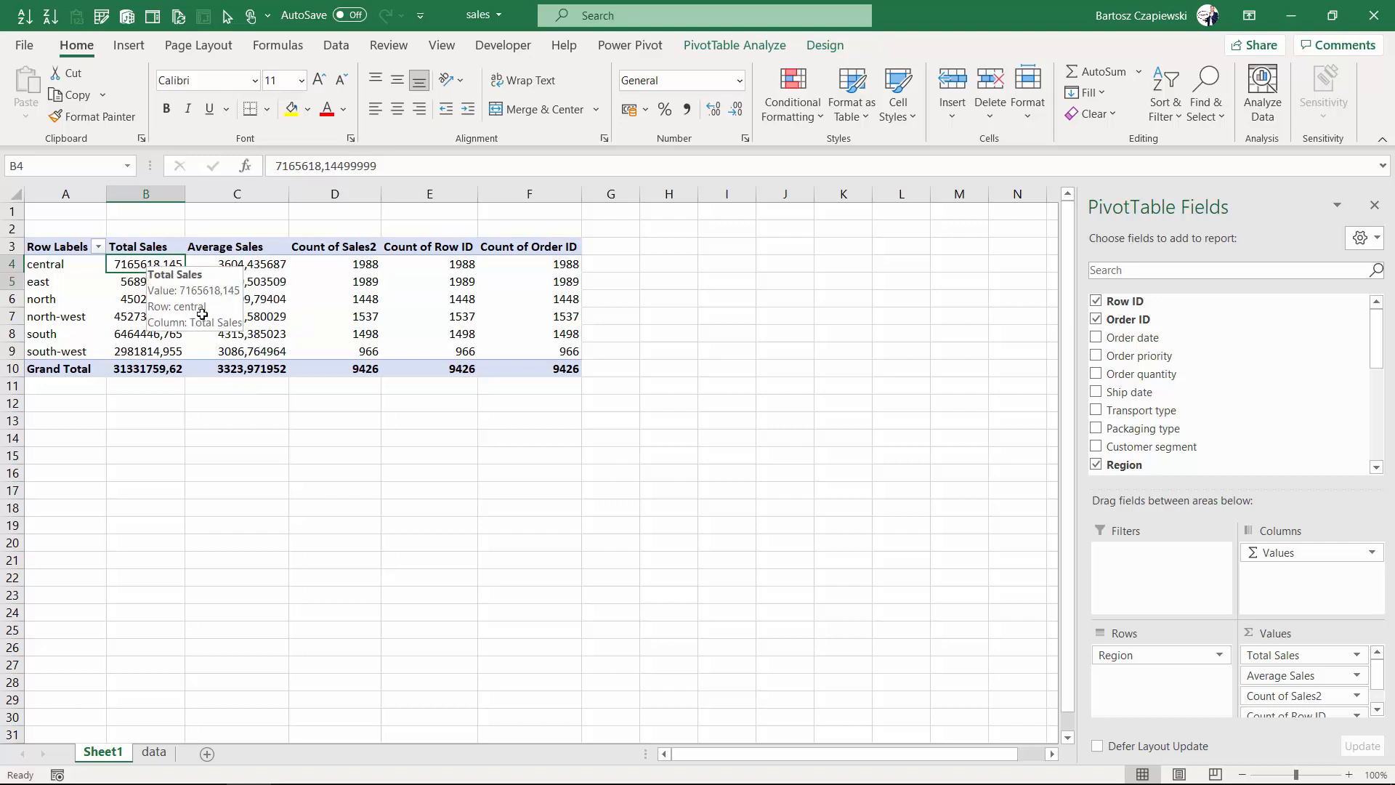
pyautogui.moveTo(145, 265); pyautogui.dragTo(172, 365)
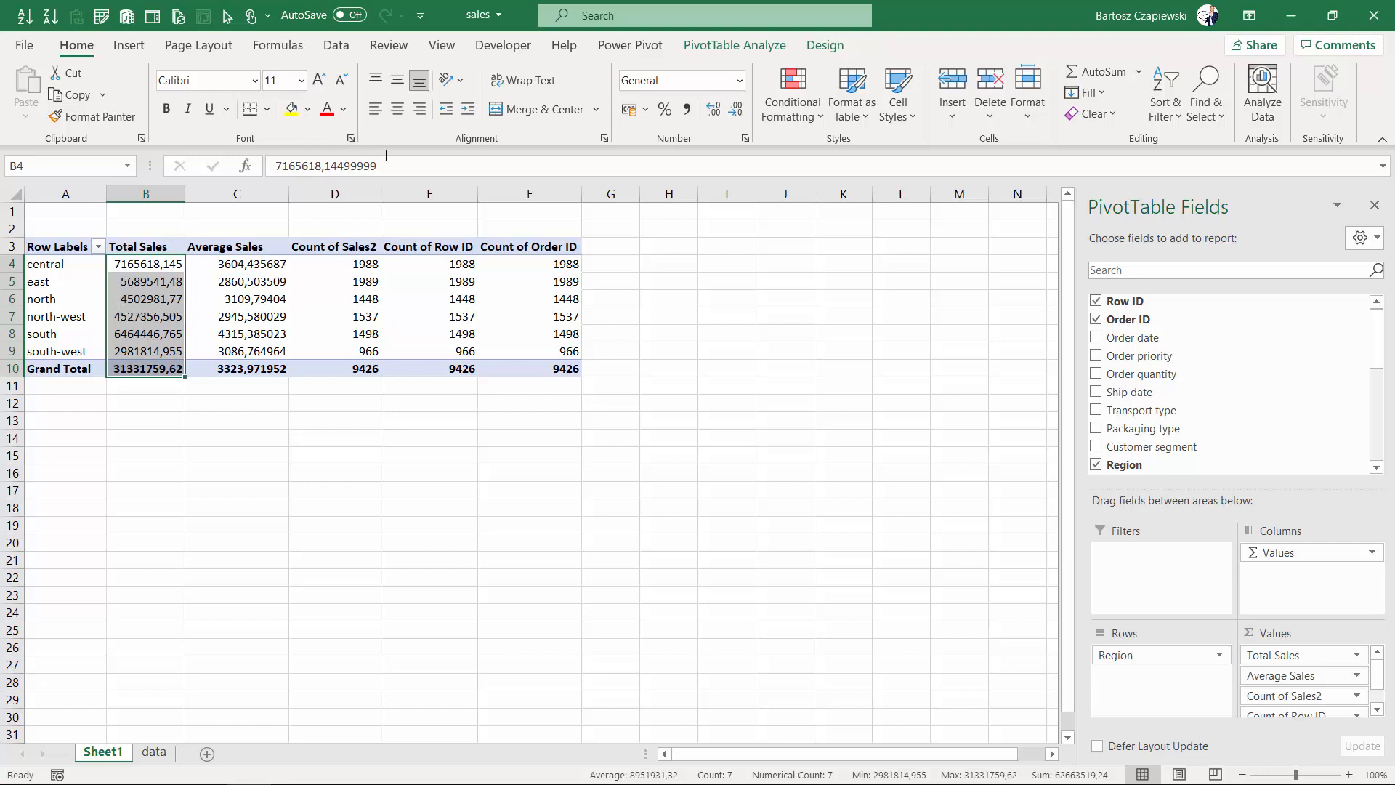
pyautogui.rightClick(155, 264)
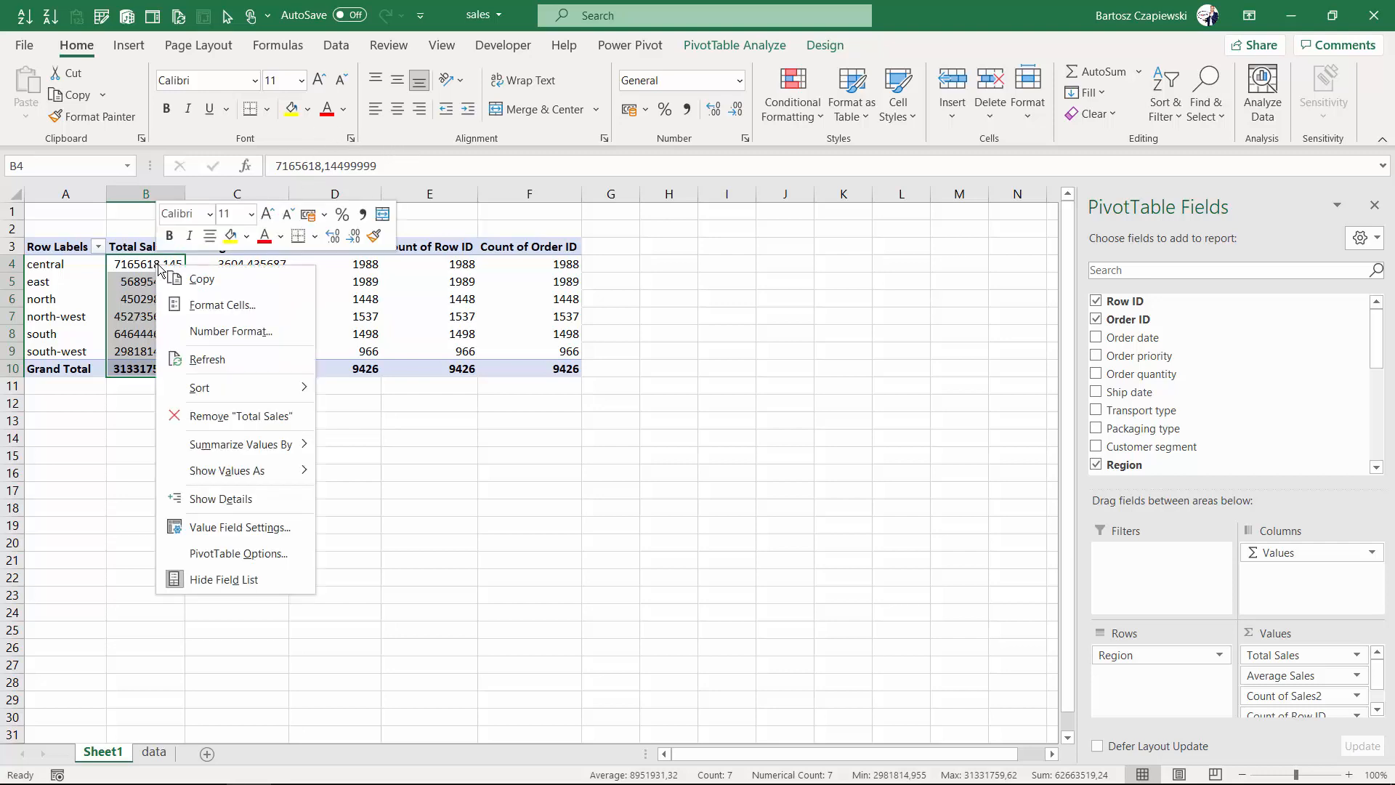
pyautogui.click(248, 308)
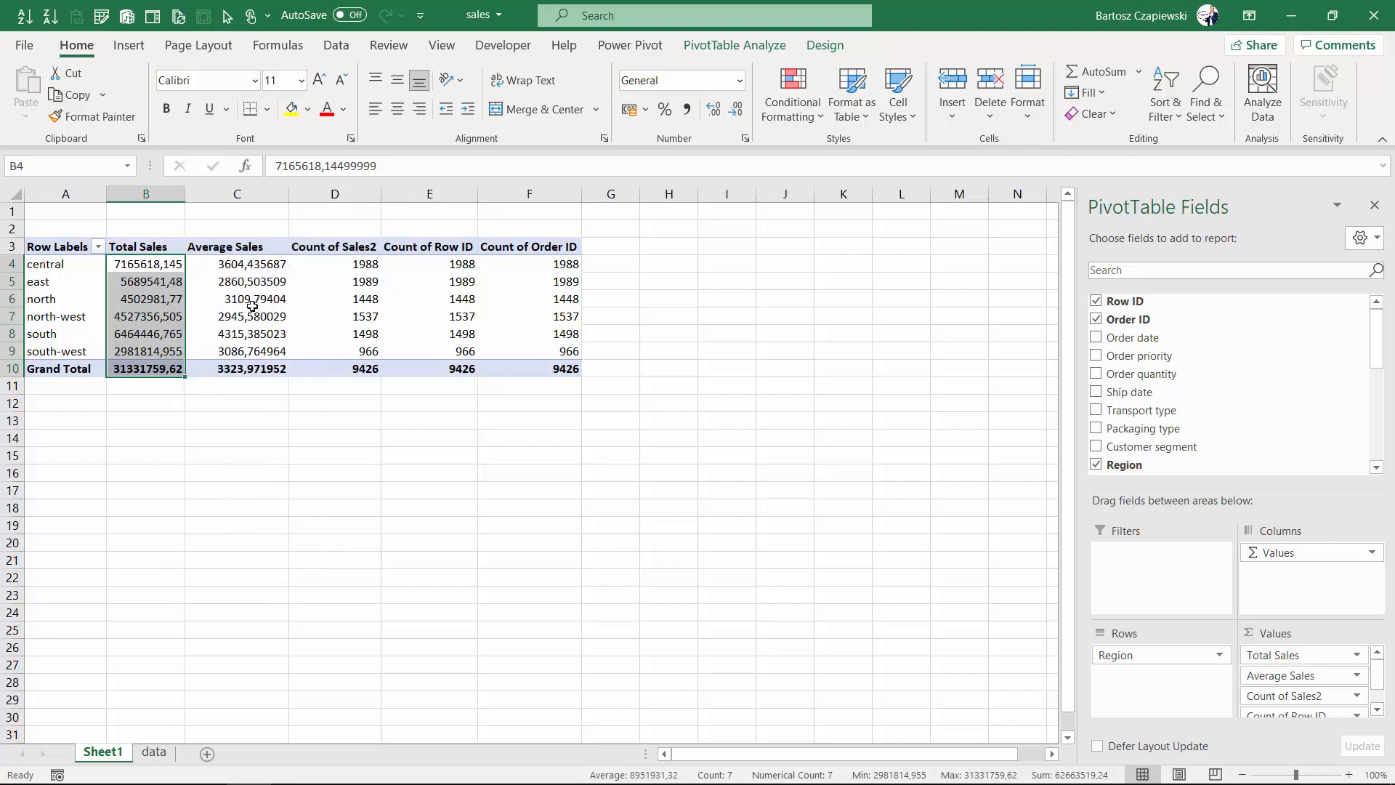
pyautogui.click(65, 165)
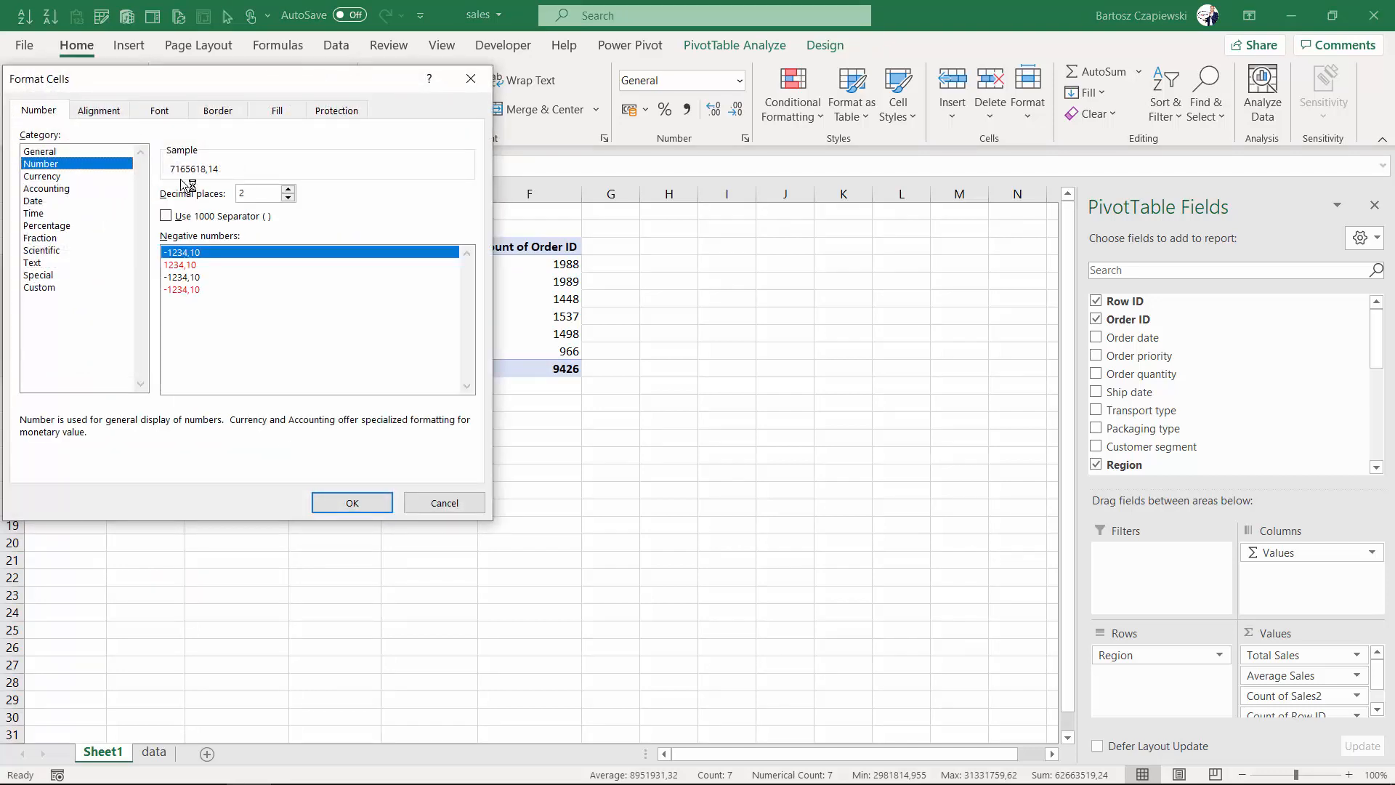
pyautogui.click(289, 198)
pyautogui.click(289, 197)
pyautogui.click(166, 215)
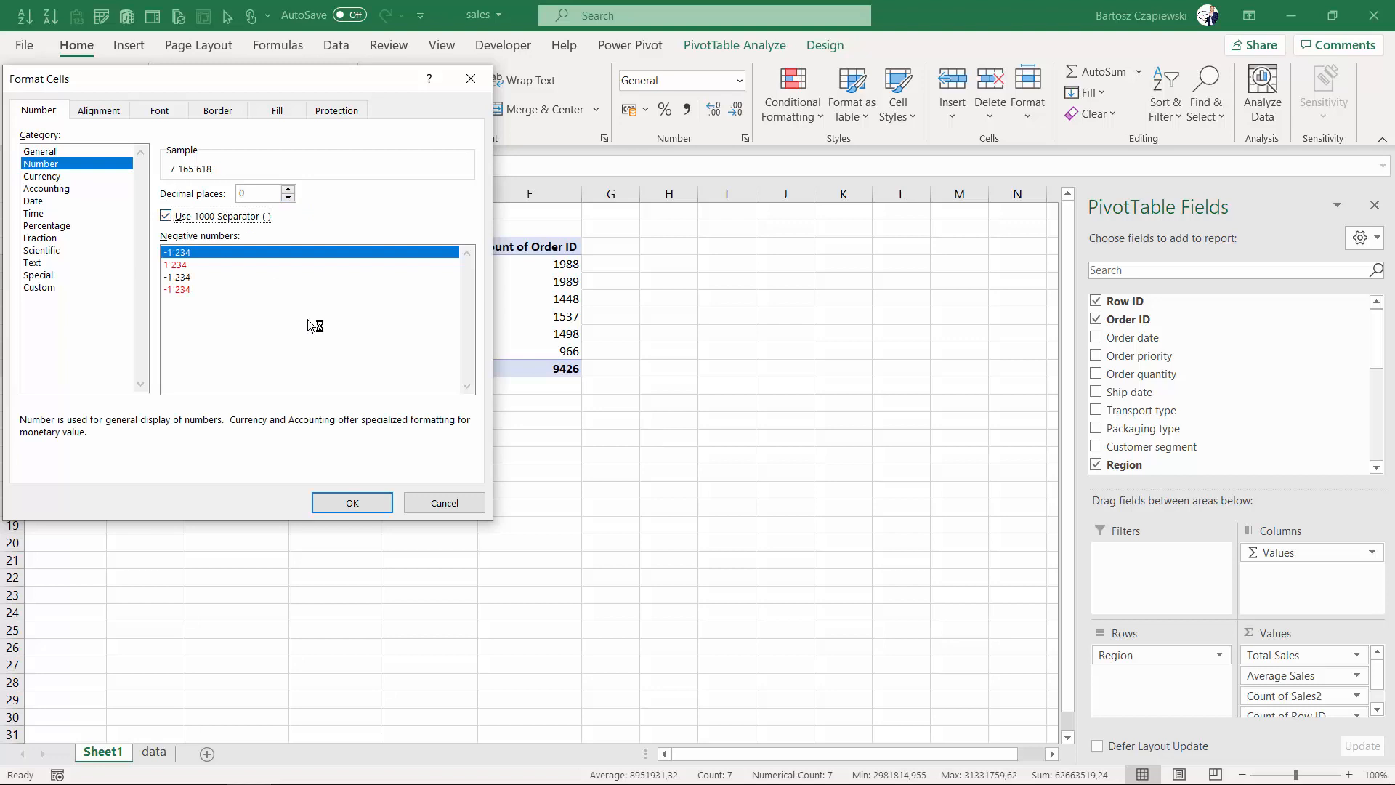
pyautogui.click(444, 503)
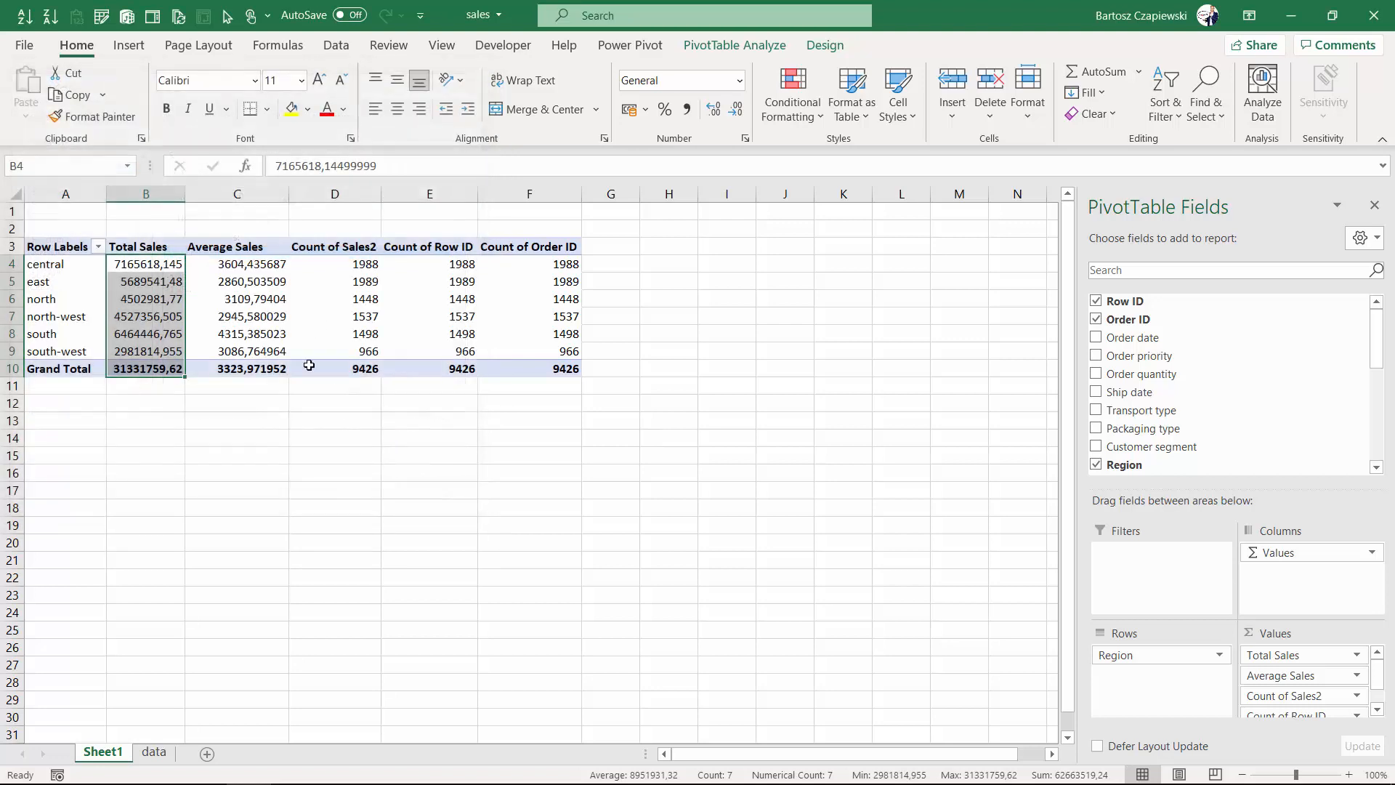
# Set the number format of the whole Total Sales value field to Number with 0 decimal places and a thousands separator
pyautogui.click(153, 264)
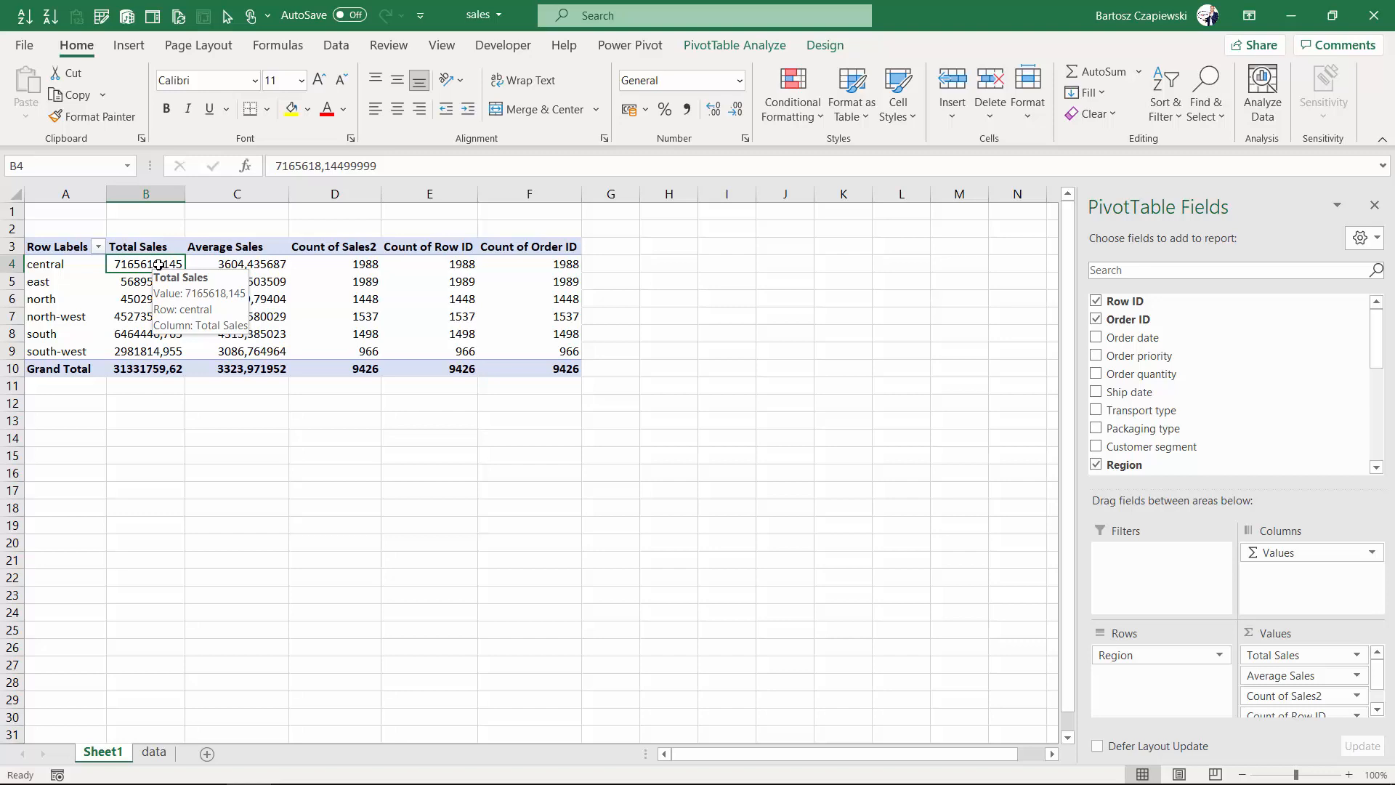
pyautogui.rightClick(158, 264)
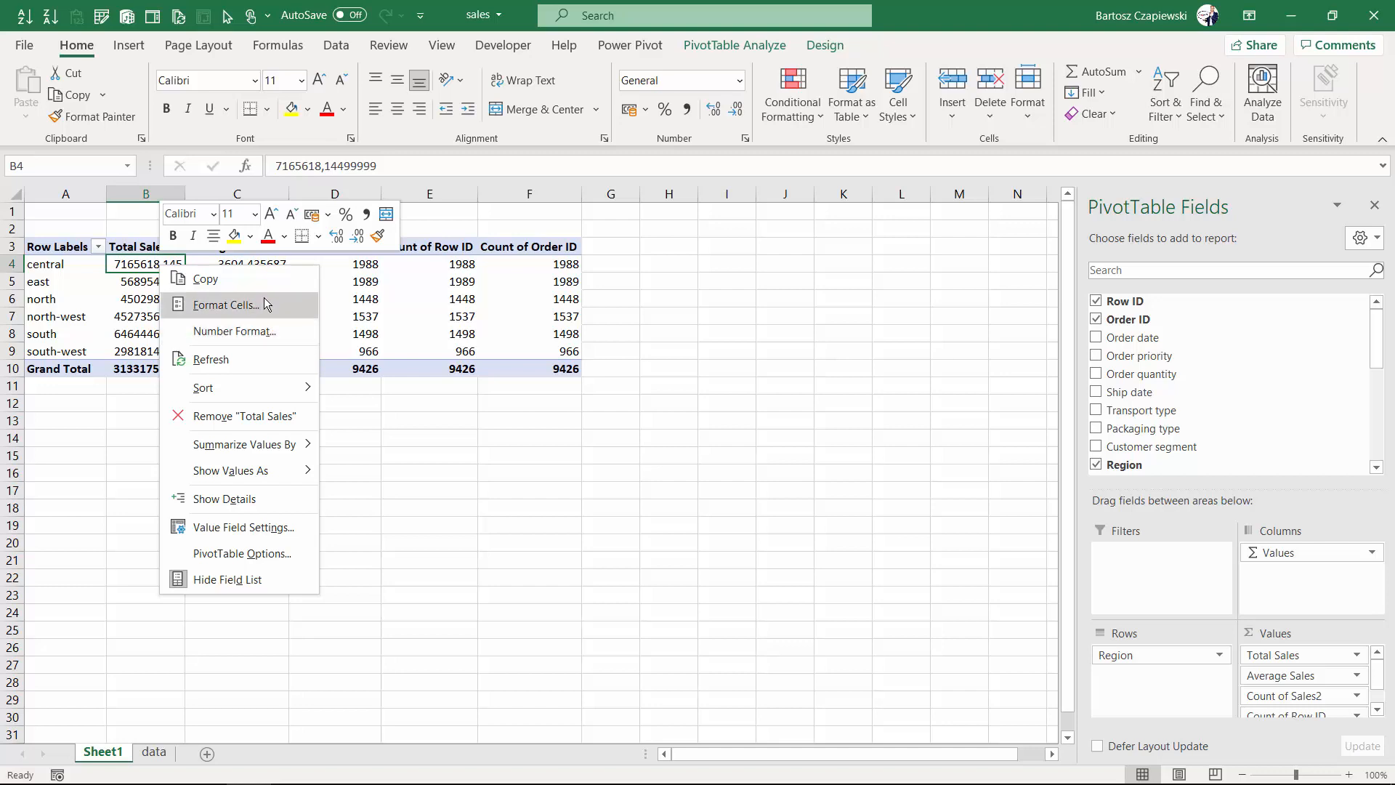
pyautogui.click(282, 332)
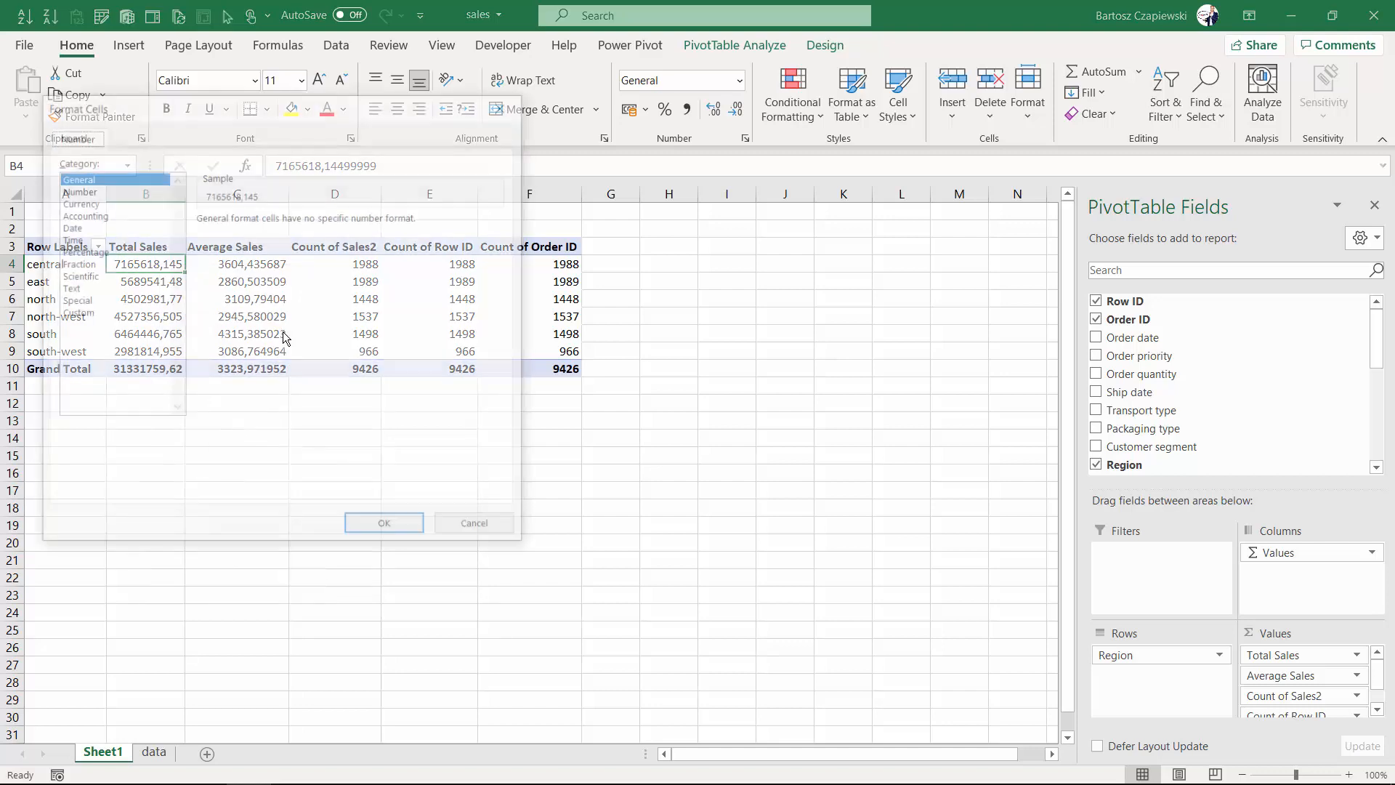
pyautogui.click(79, 191)
pyautogui.doubleClick(323, 223)
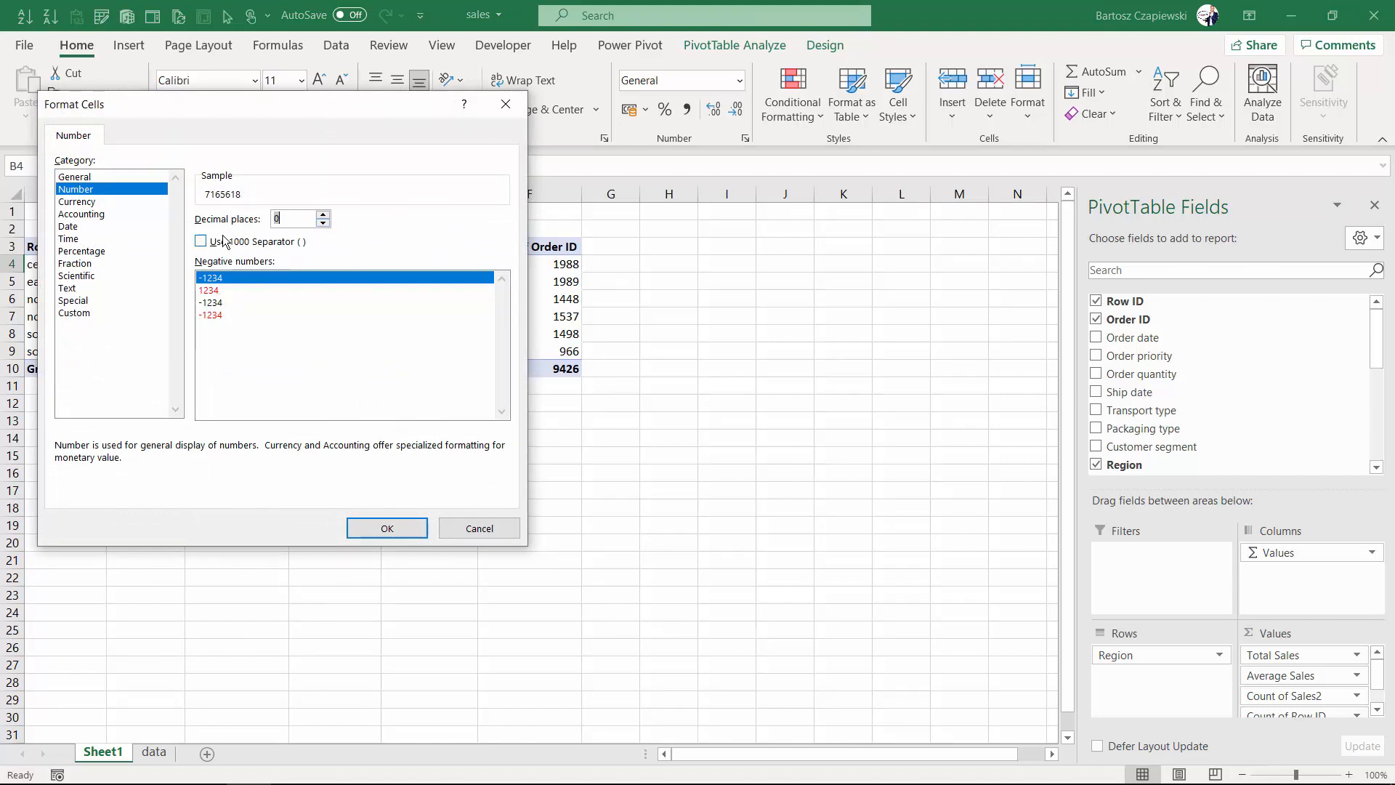
pyautogui.click(200, 244)
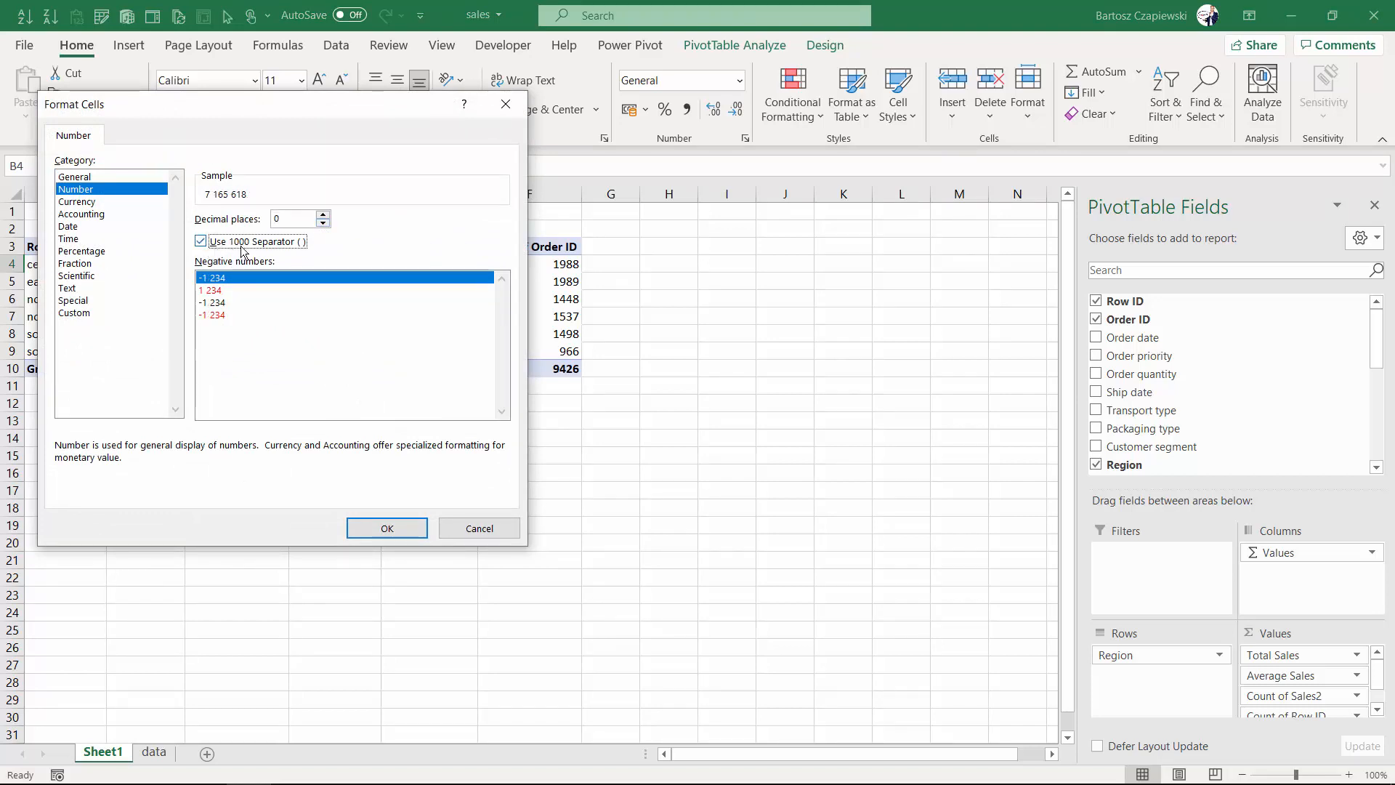
pyautogui.click(385, 527)
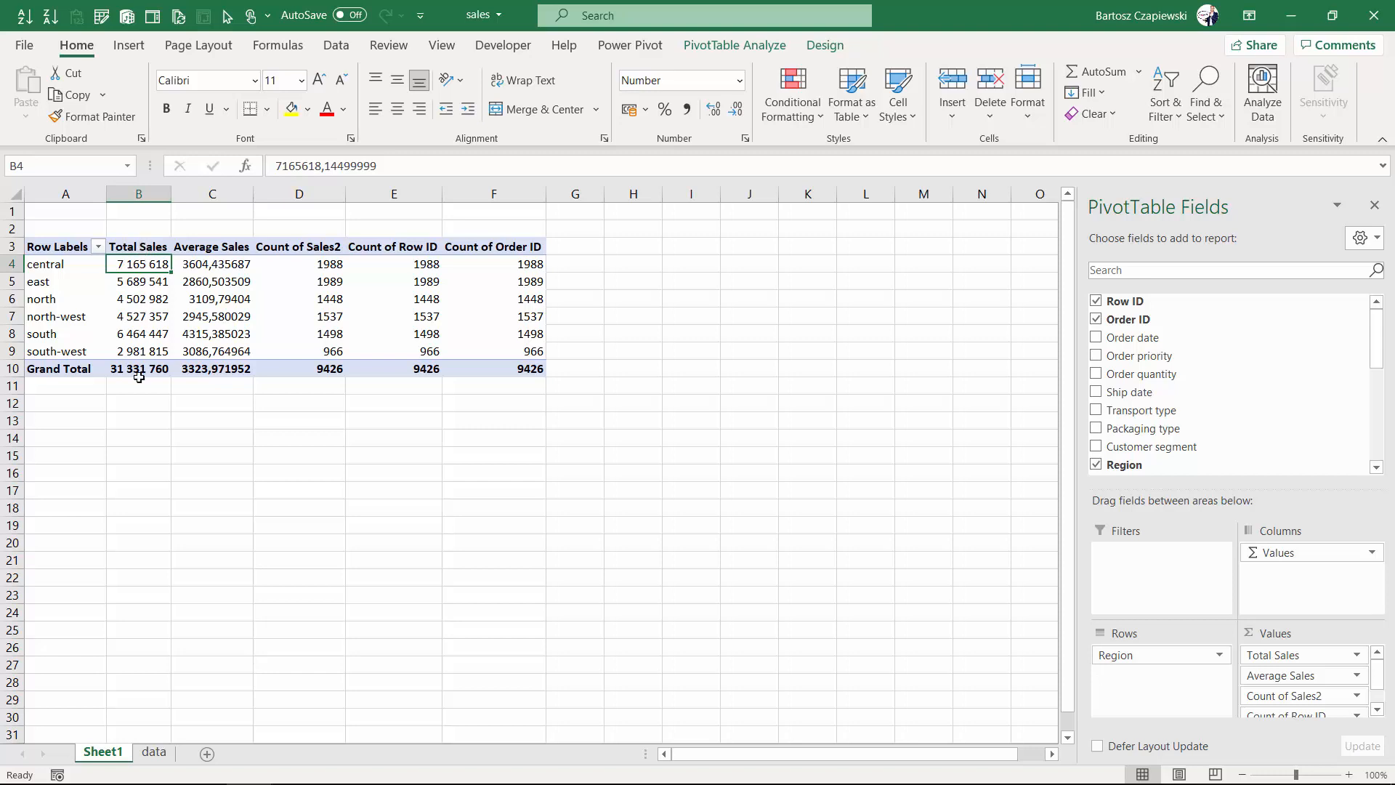
# Set the number format of the whole Average Sales value field to Number with 1 decimal place and a thousands separator
pyautogui.moveTo(154, 274)
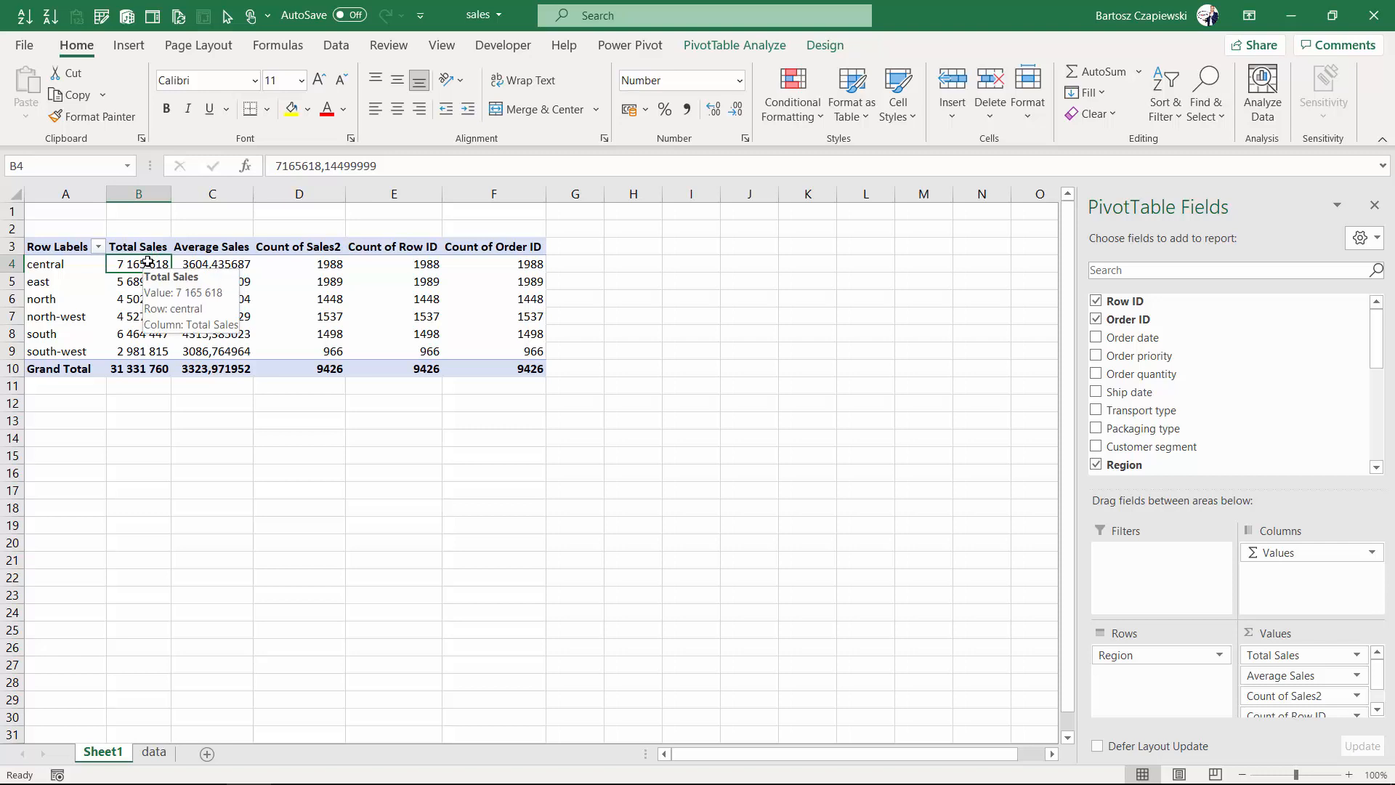
pyautogui.click(210, 265)
pyautogui.rightClick(210, 265)
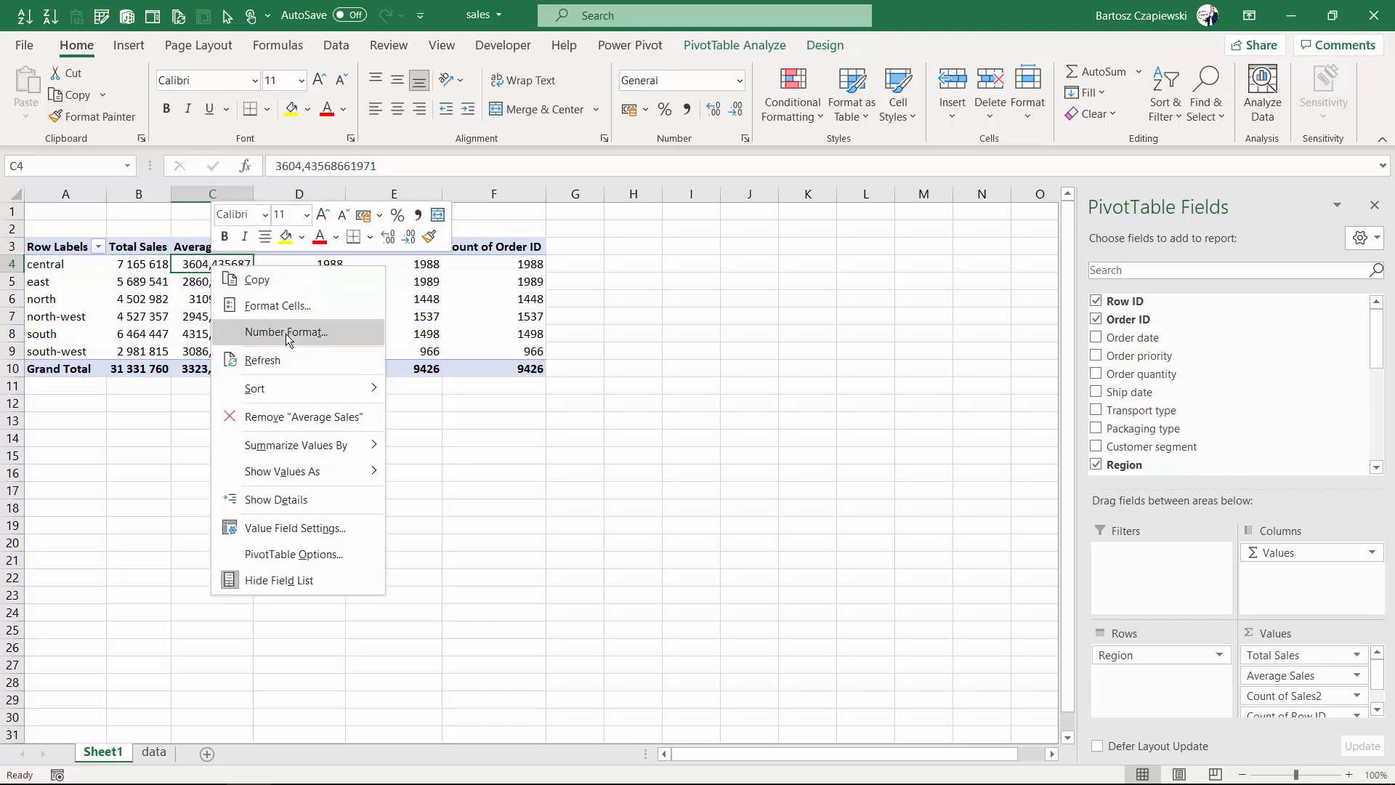
pyautogui.click(261, 331)
pyautogui.click(102, 192)
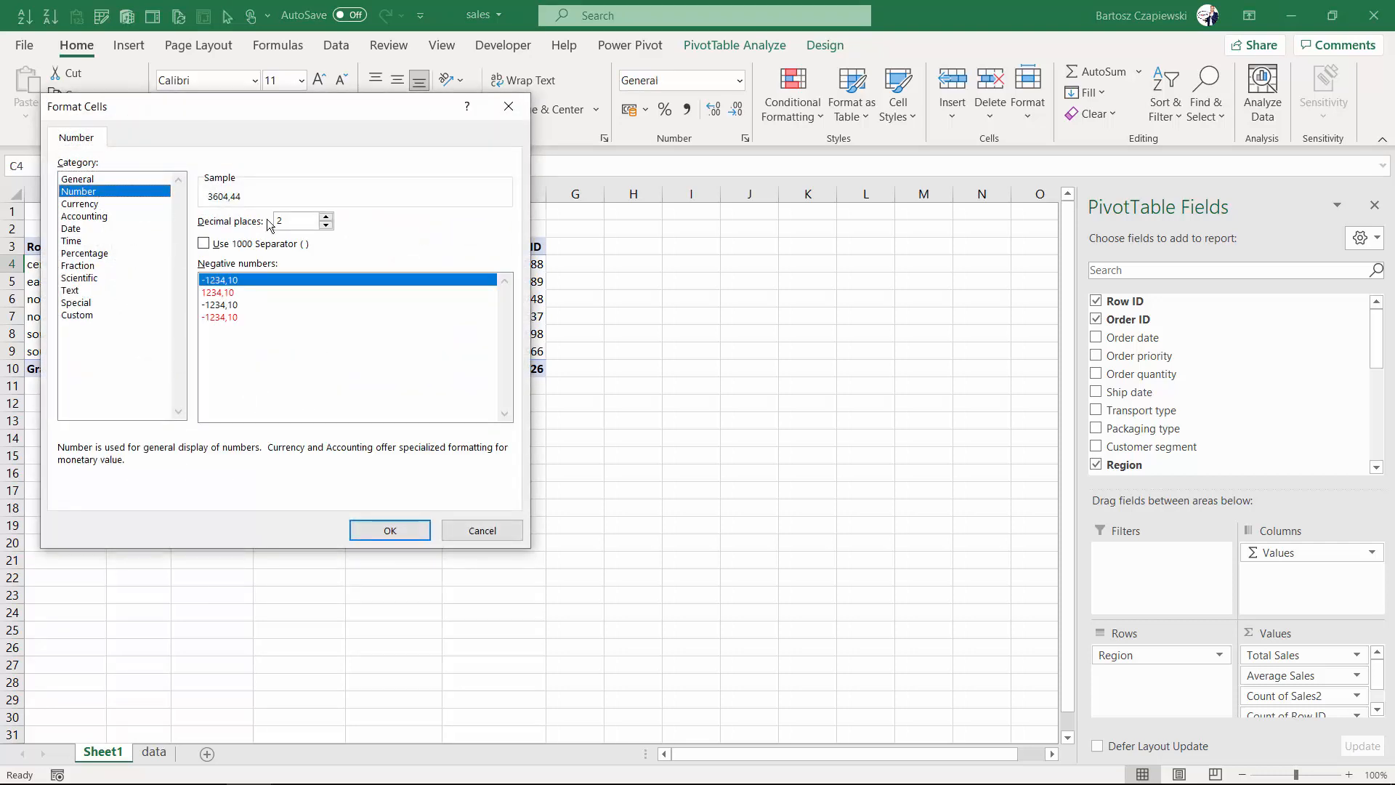
pyautogui.click(227, 242)
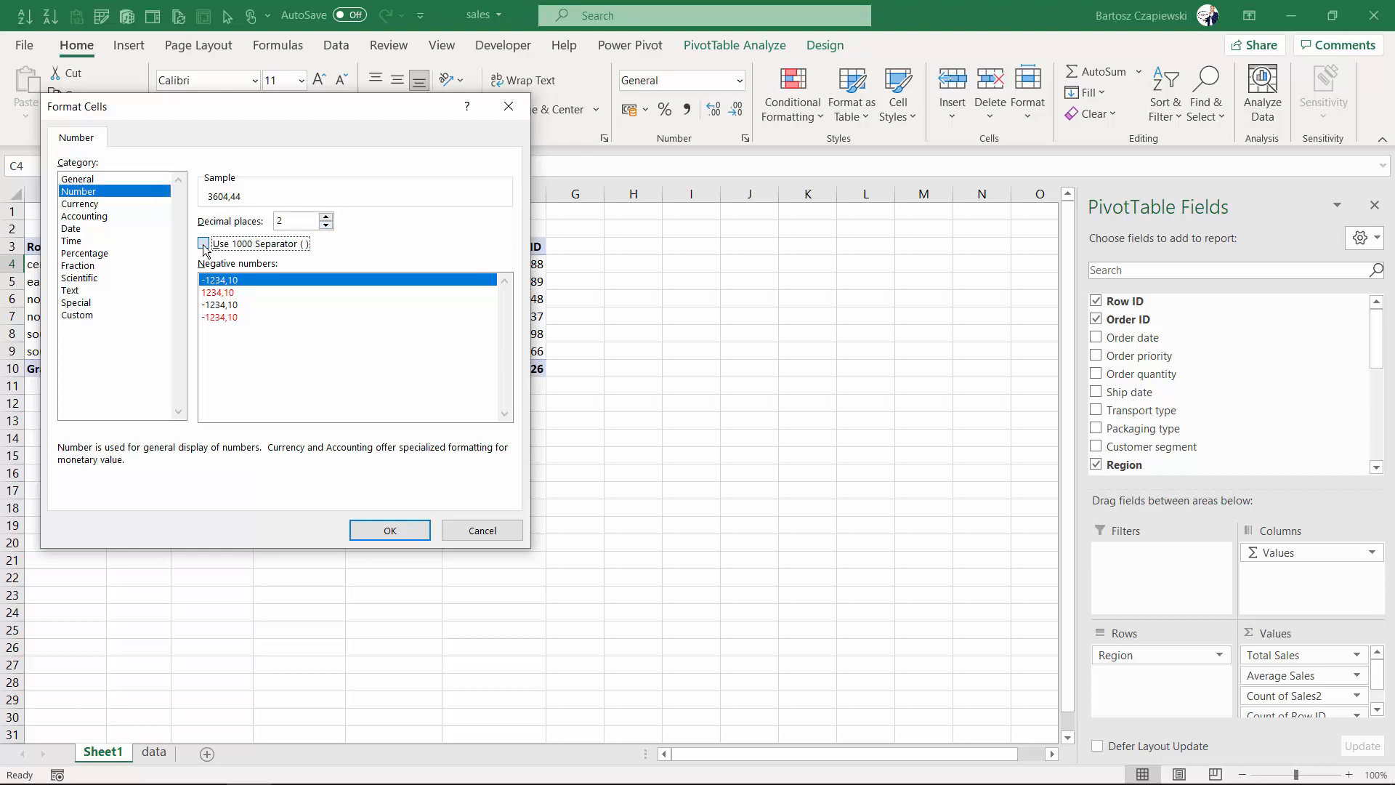
pyautogui.click(327, 225)
pyautogui.click(368, 523)
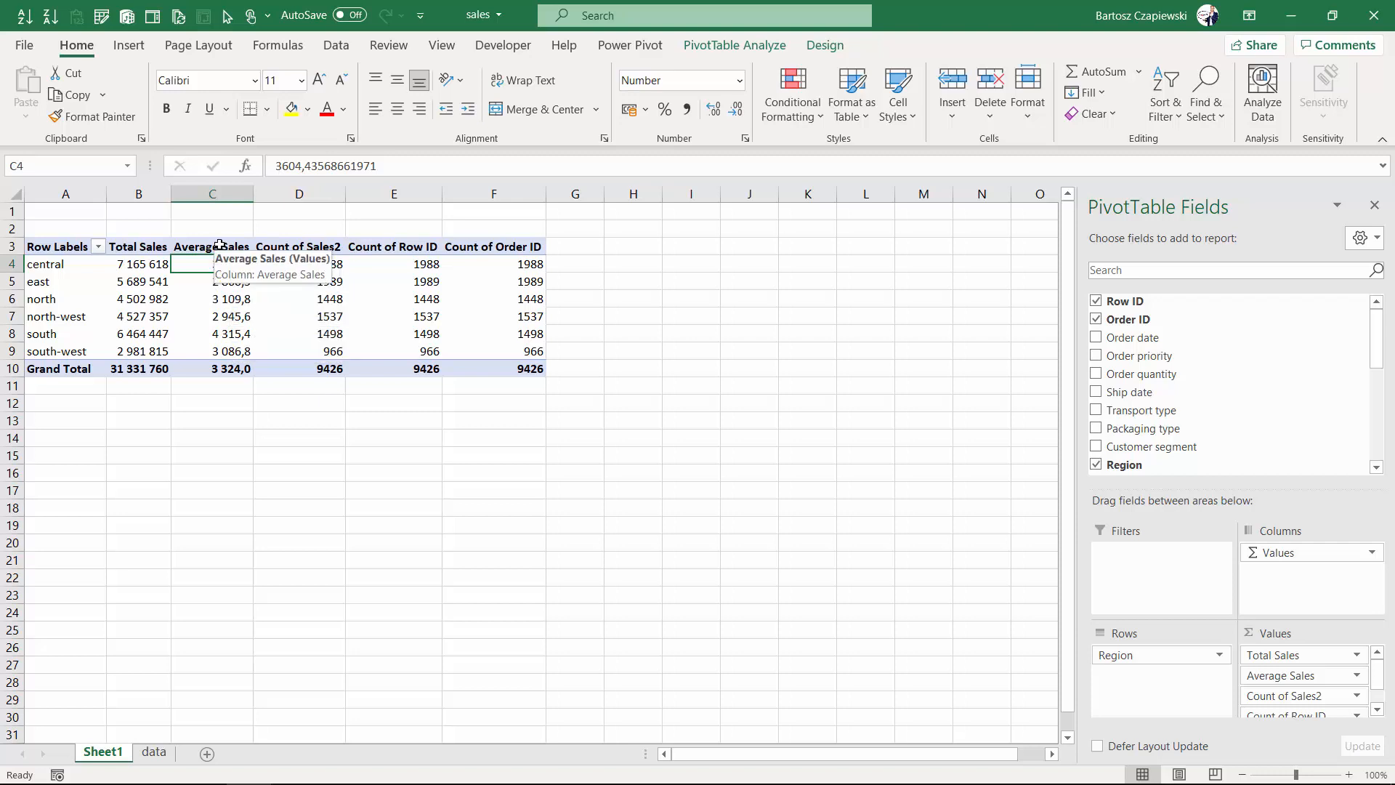
# Wrap the text of the Average Sales header in cell C3, narrow column C so it breaks over two lines, and align it right
pyautogui.click(219, 247)
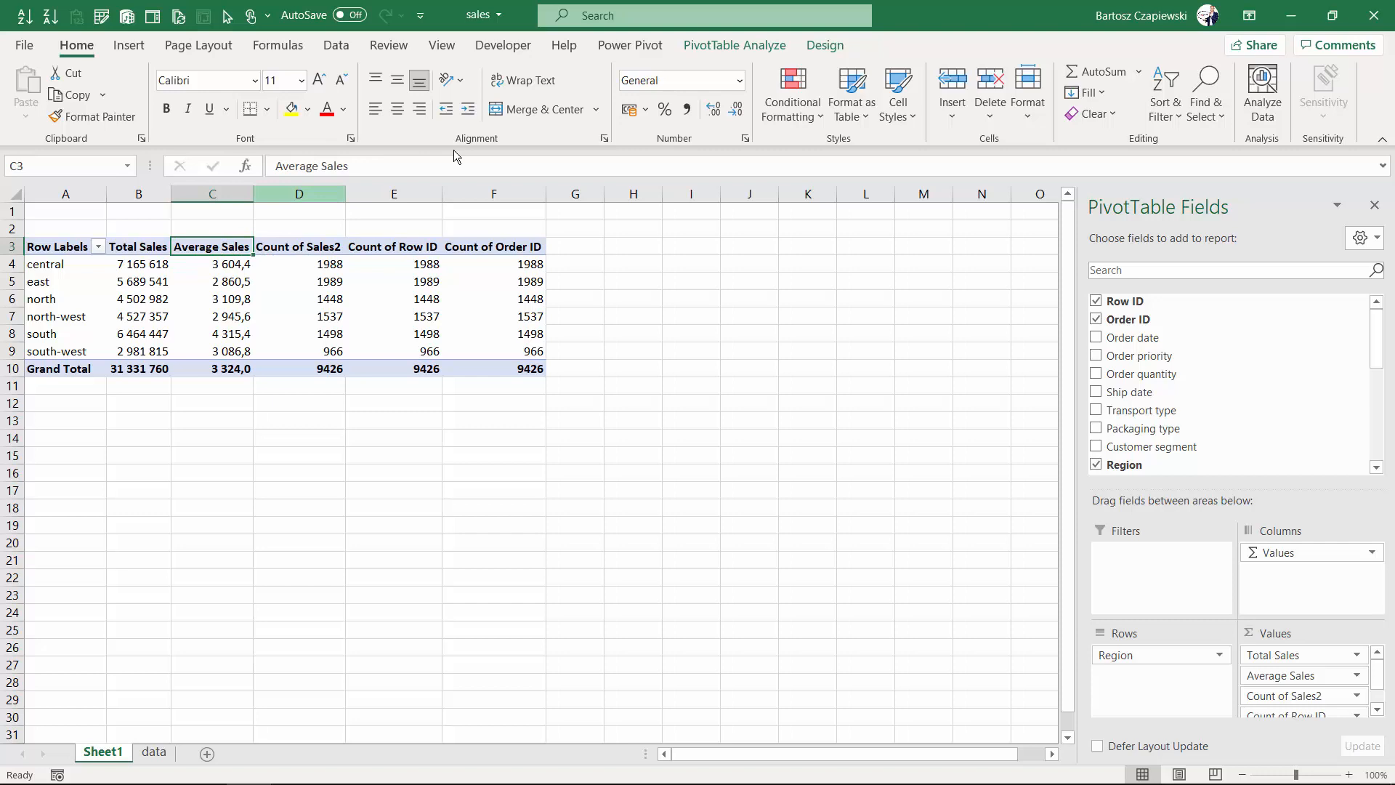
pyautogui.click(521, 82)
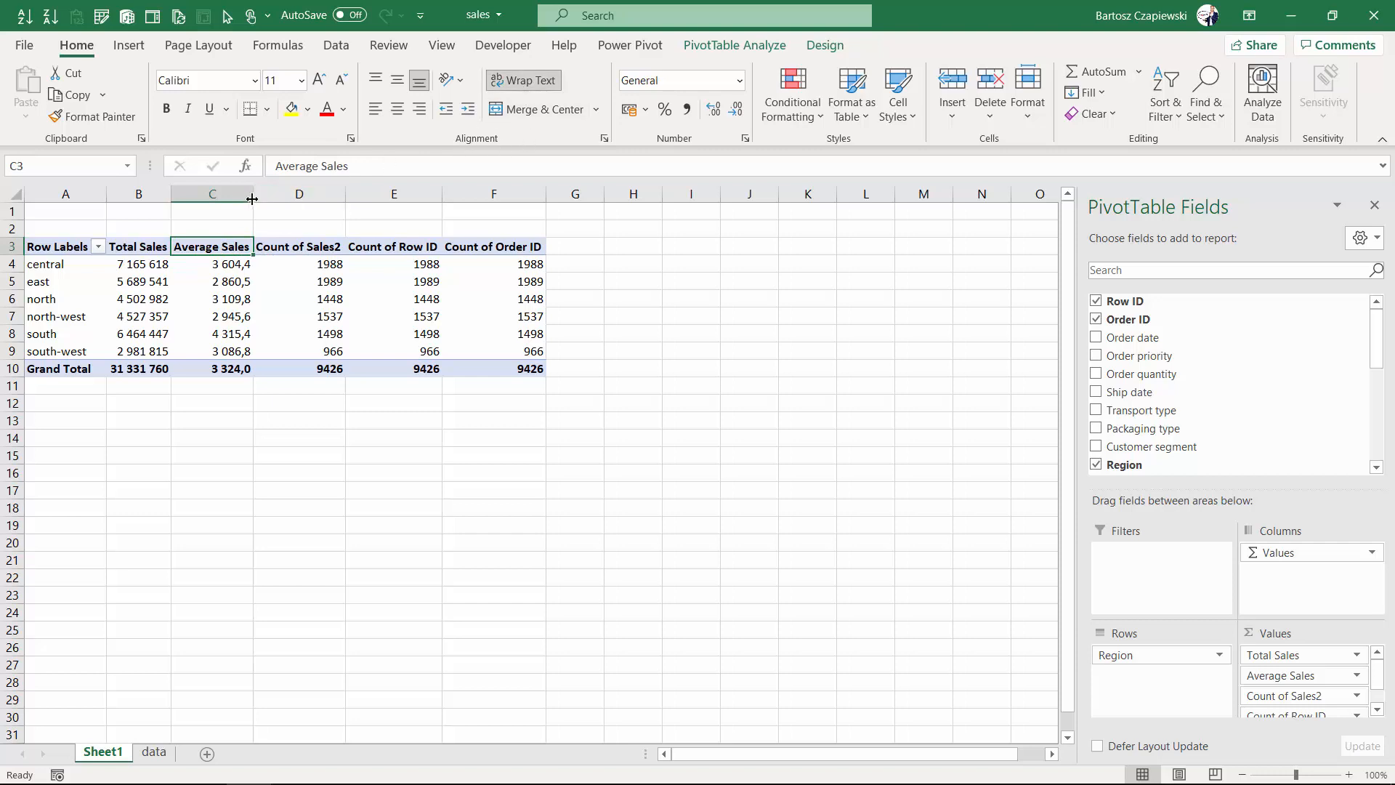
pyautogui.moveTo(253, 202); pyautogui.dragTo(220, 206)
pyautogui.doubleClick(222, 194)
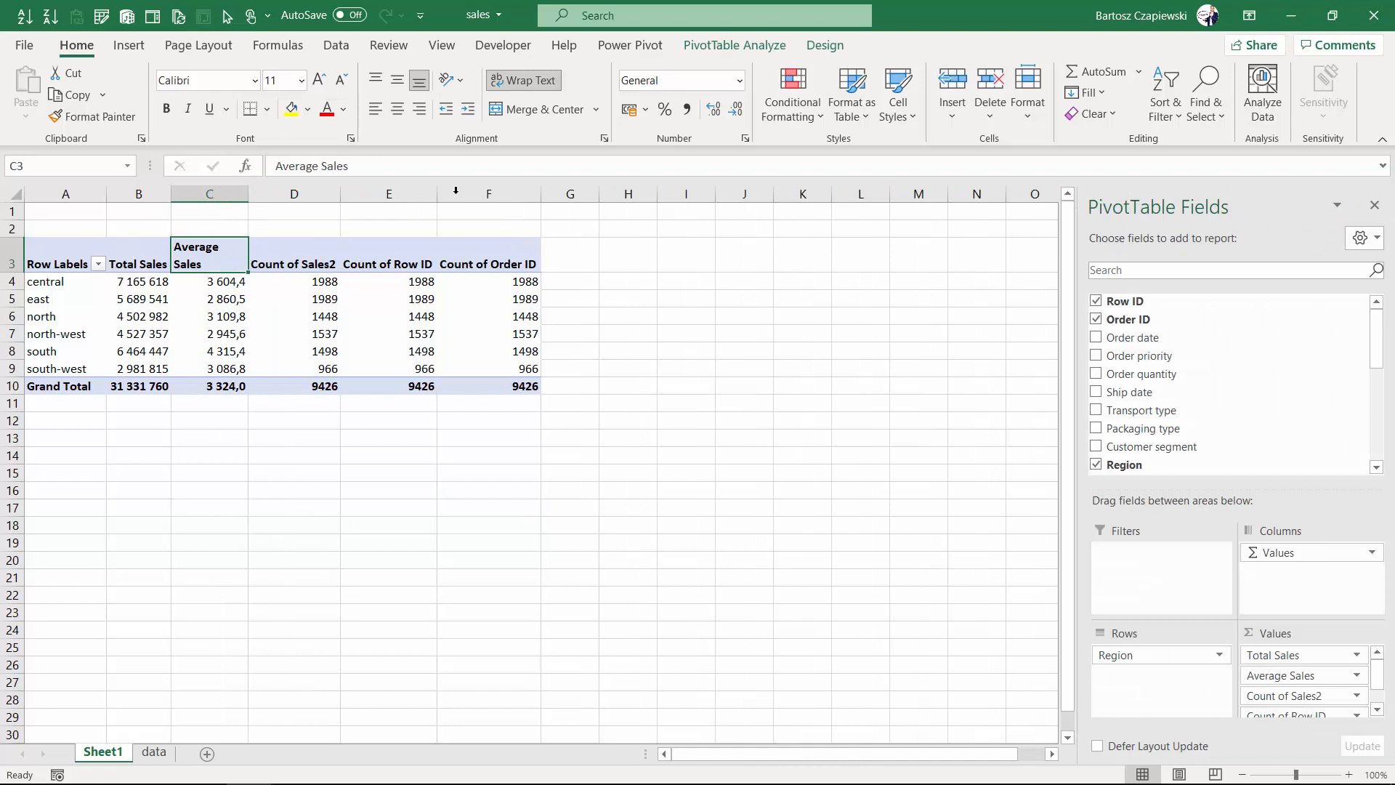
pyautogui.click(419, 110)
pyautogui.click(215, 286)
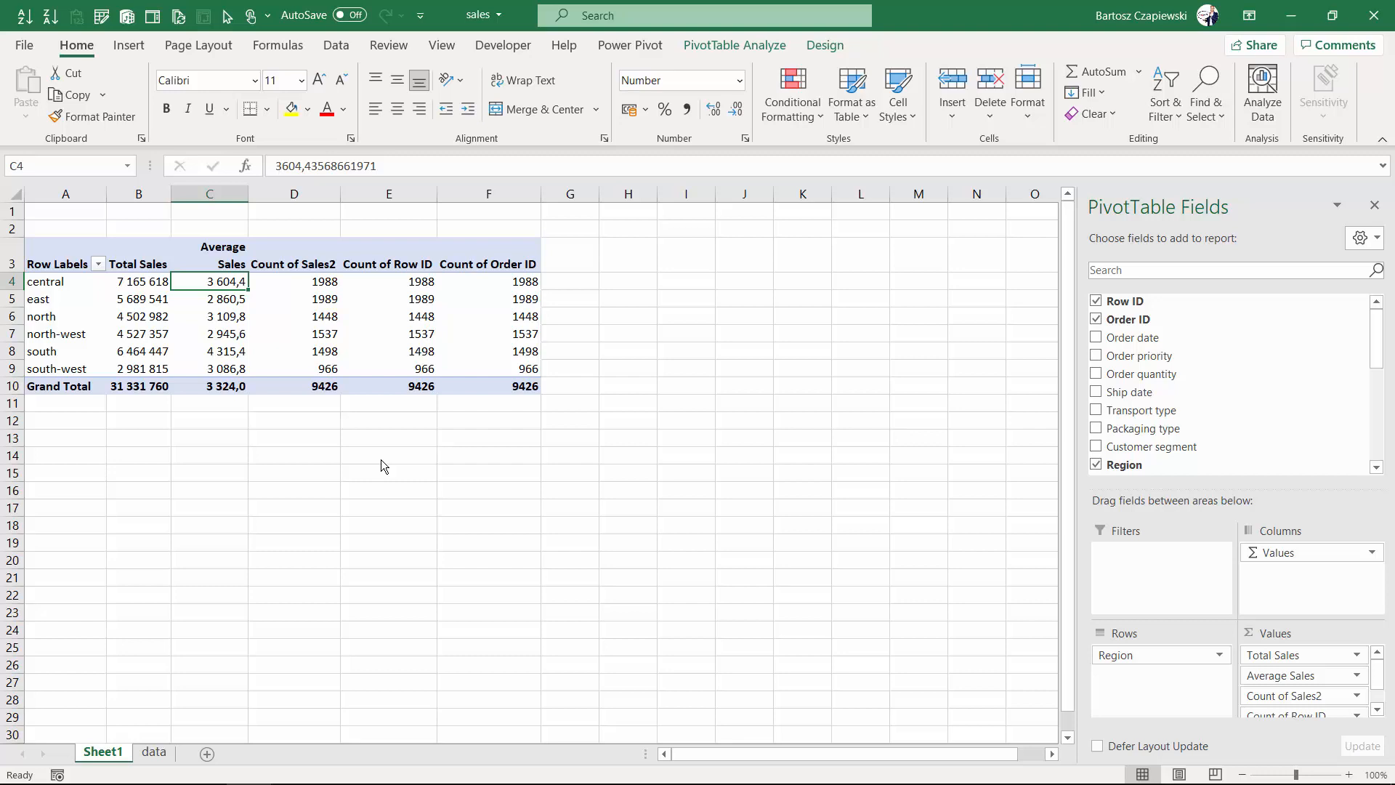
# Rename the Total Sales header in cell B3 as Sales
pyautogui.click(140, 263)
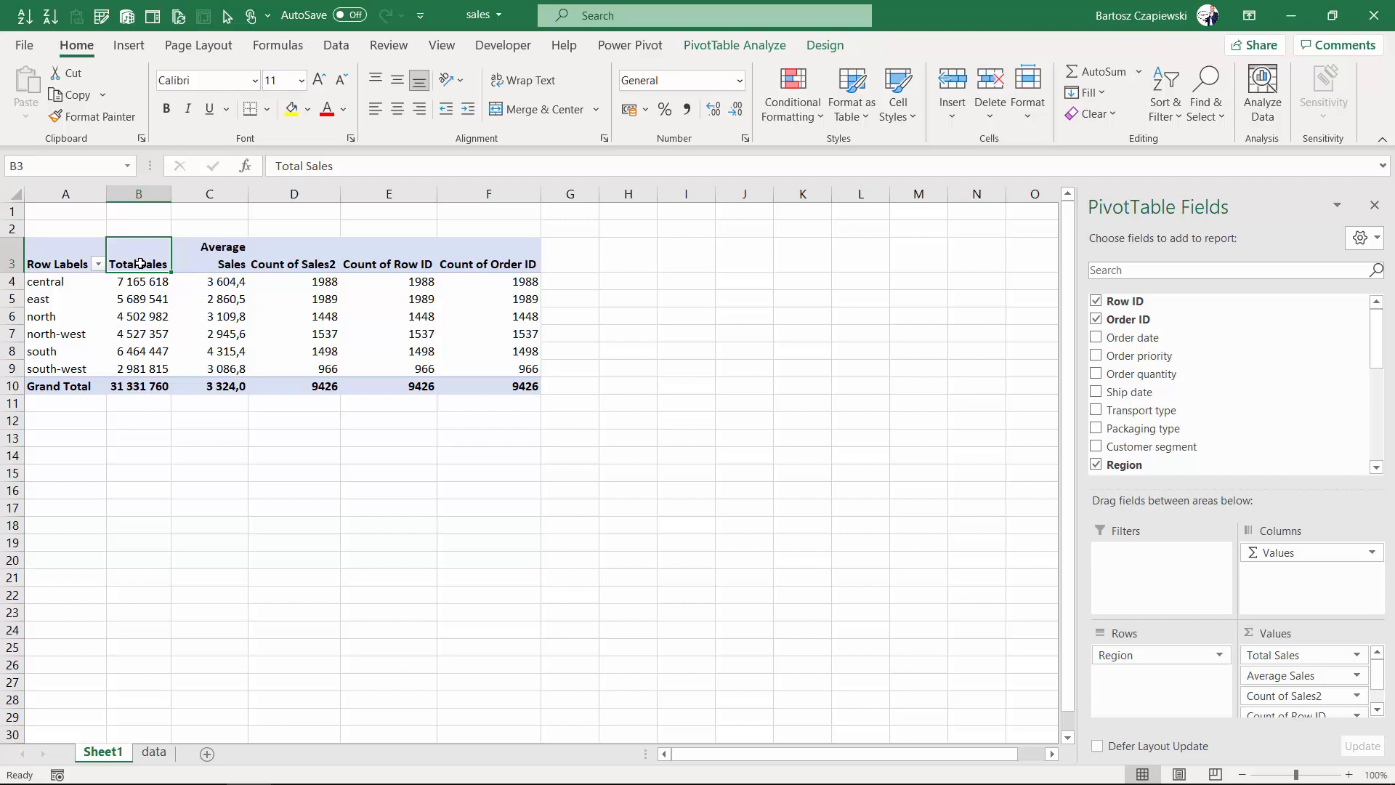
pyautogui.write('Sales')
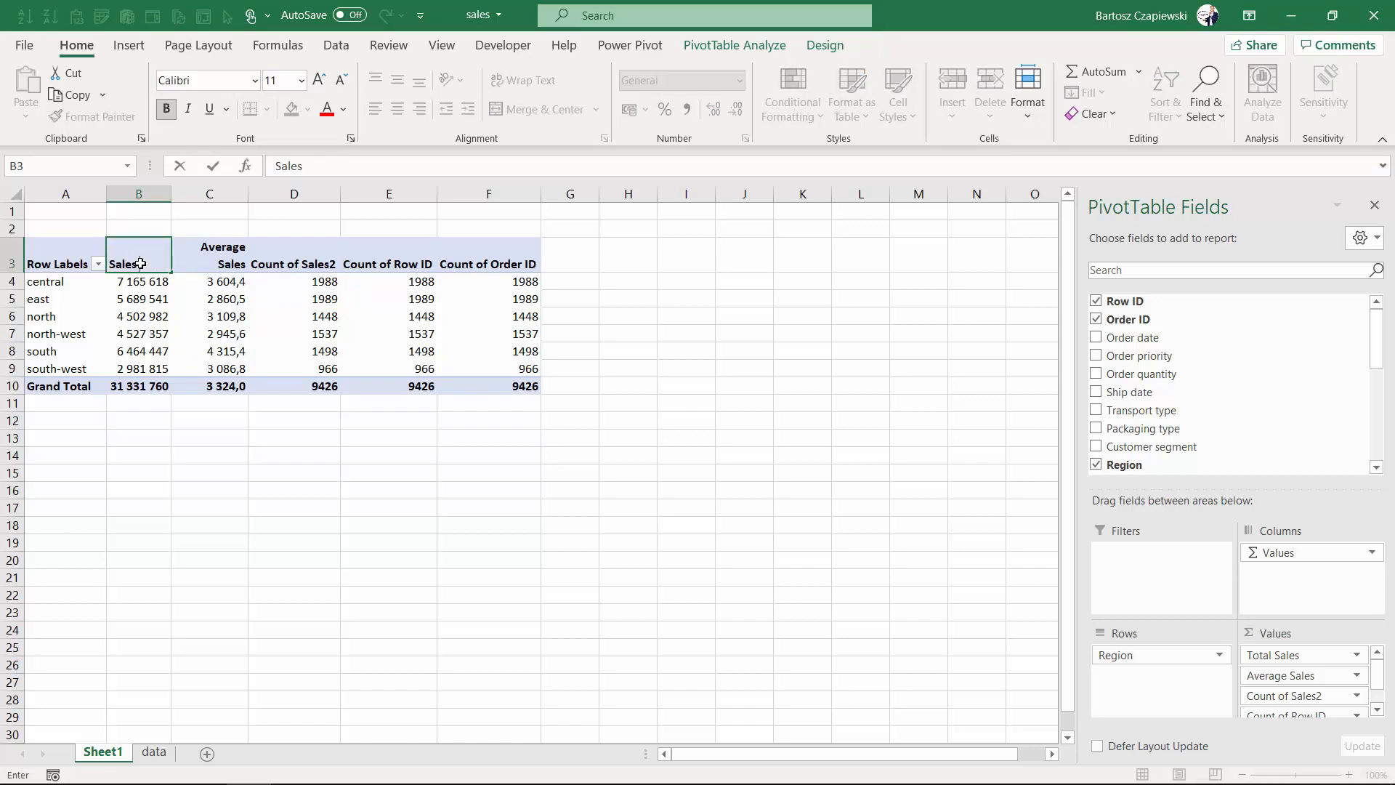
pyautogui.press('Return')
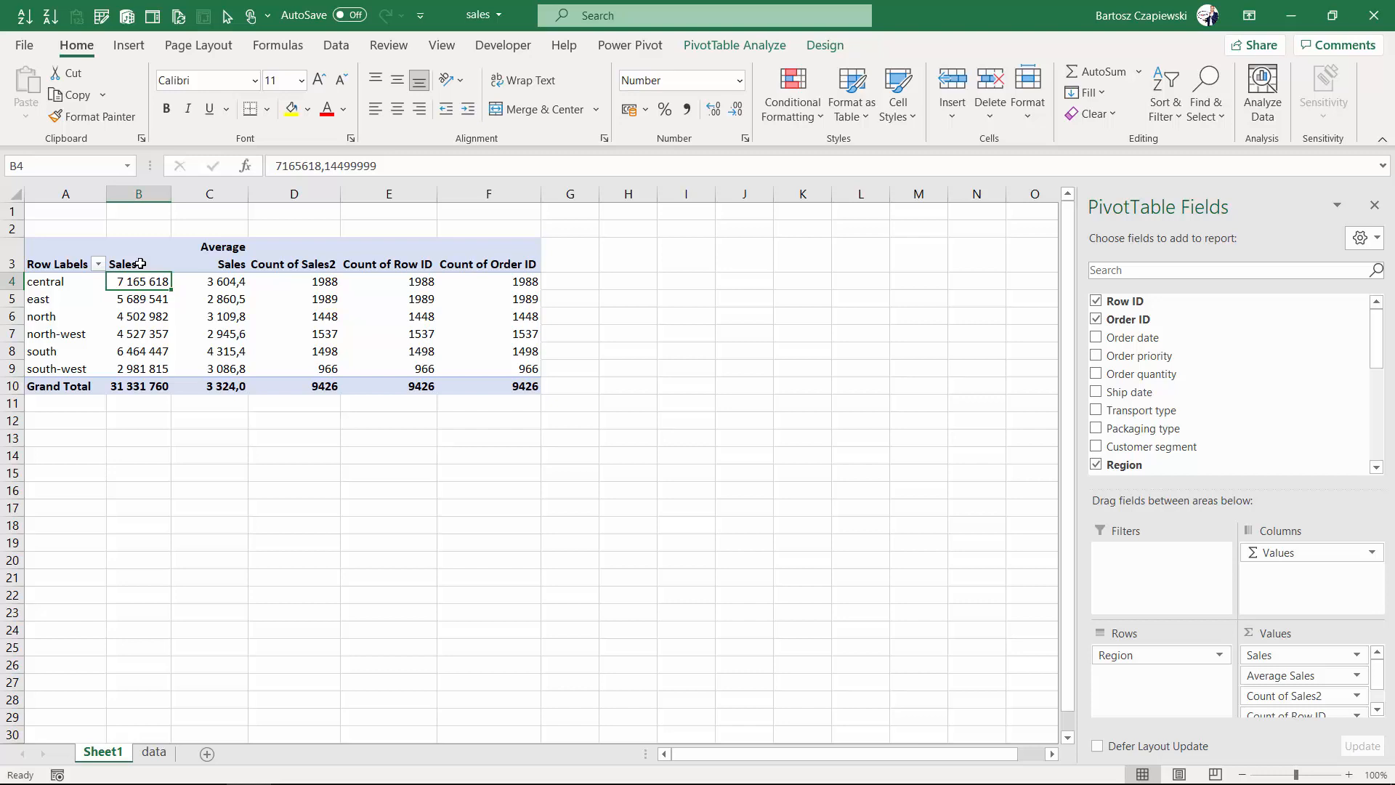
# Select the regional averages in C4:C9 to compare their average with the Grand Total of Average Sales
pyautogui.moveTo(218, 282); pyautogui.dragTo(221, 367)
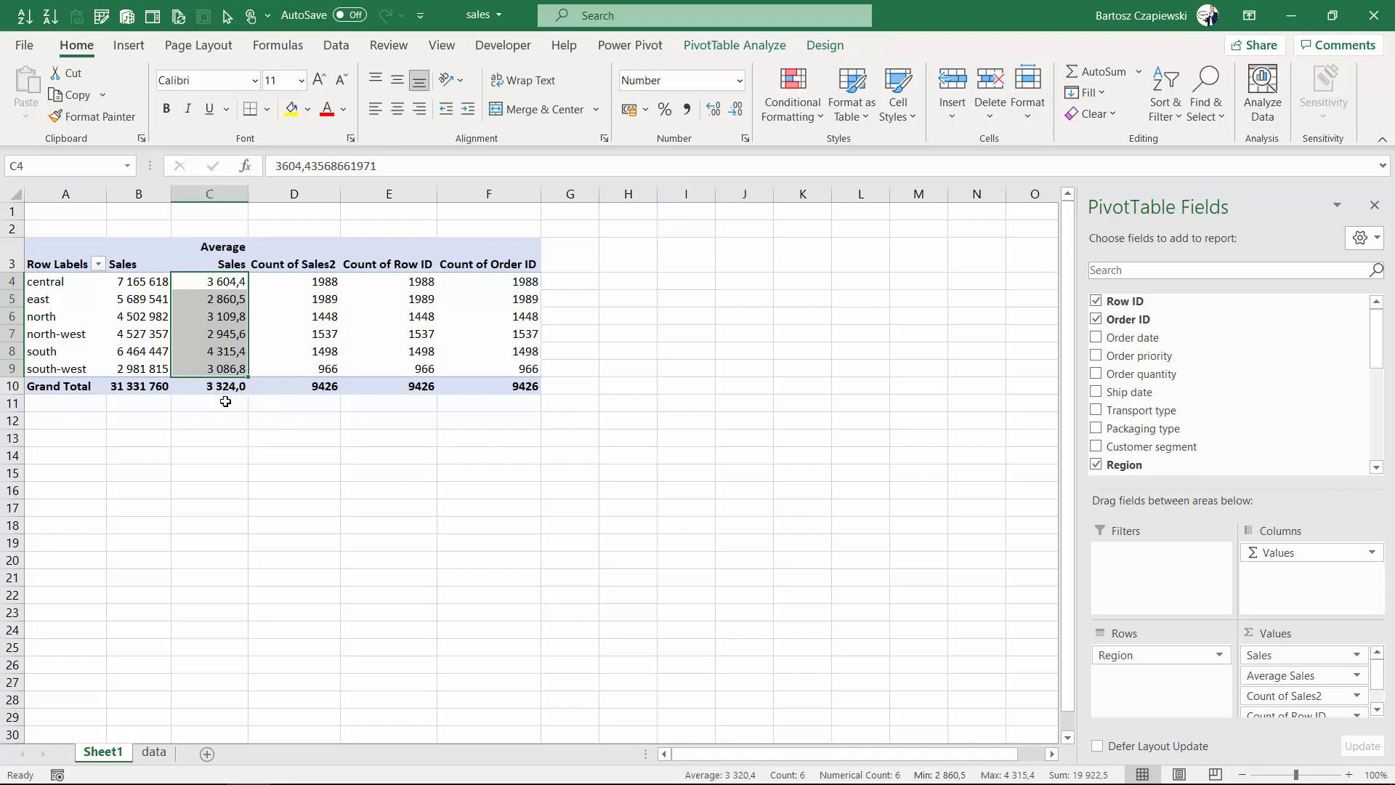
pyautogui.moveTo(215, 392)
pyautogui.moveTo(216, 282)
pyautogui.mouseDown()
pyautogui.moveTo(217, 317)
pyautogui.moveTo(216, 282)
pyautogui.mouseUp()
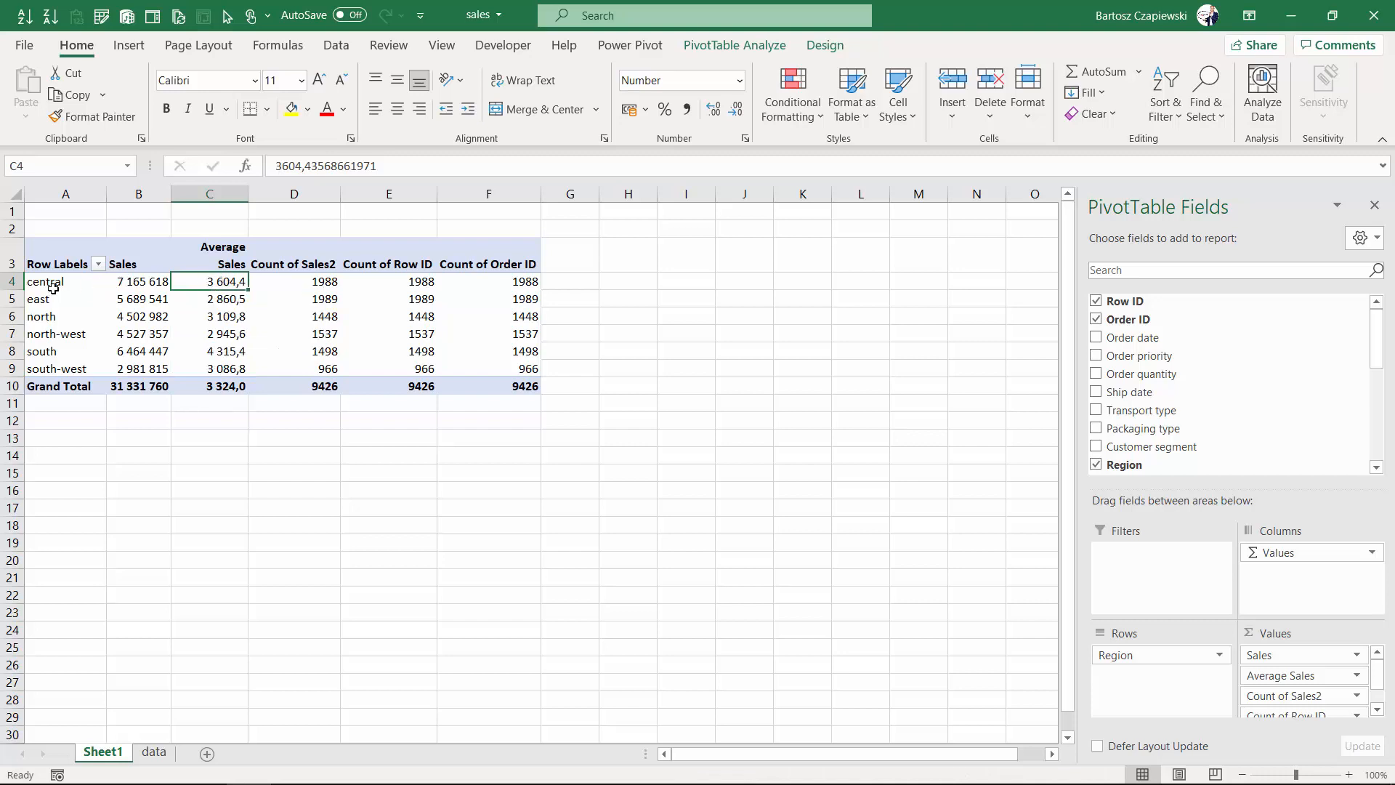
# Filter the data sheet's Region column to central only, check the Sales column's average and sum, and return to the PivotTable sheet
pyautogui.click(153, 753)
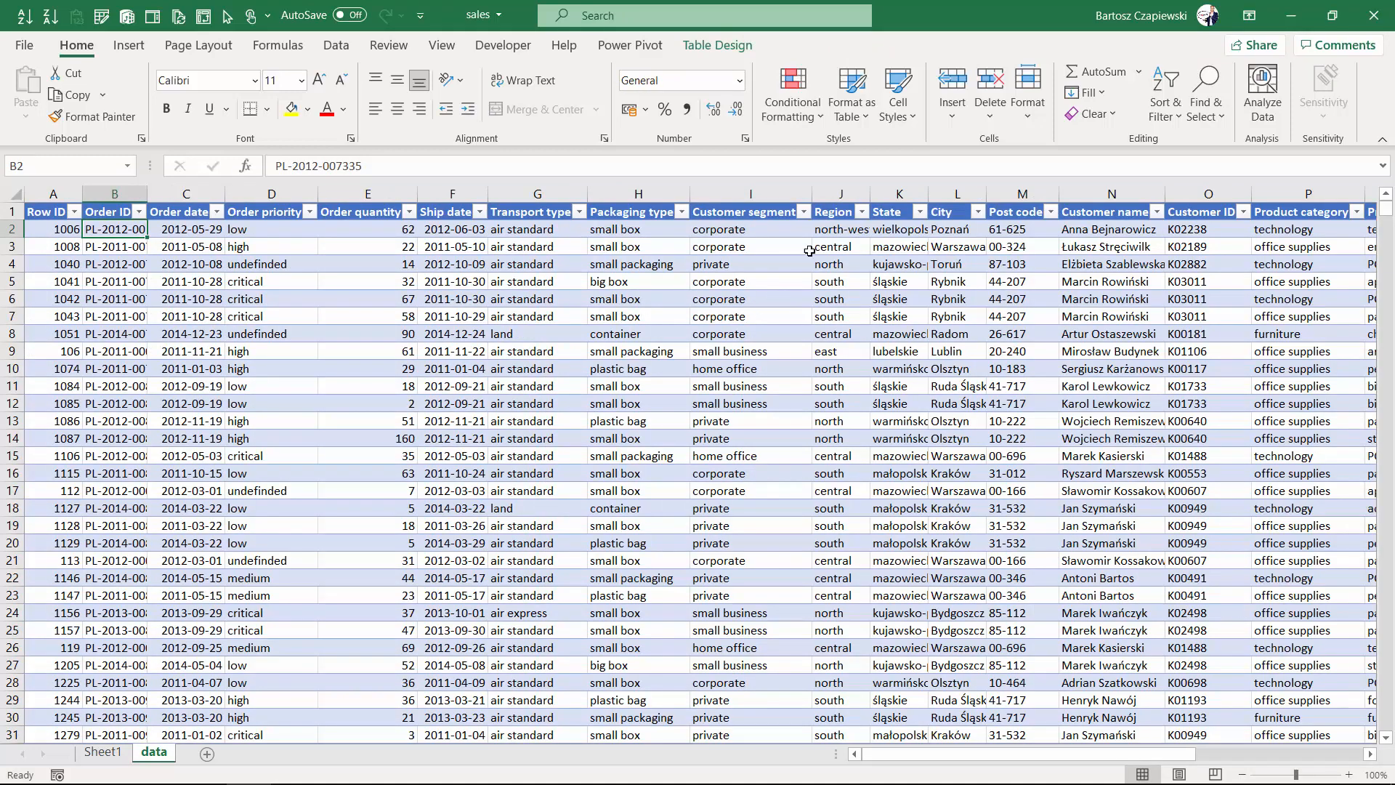
pyautogui.click(861, 212)
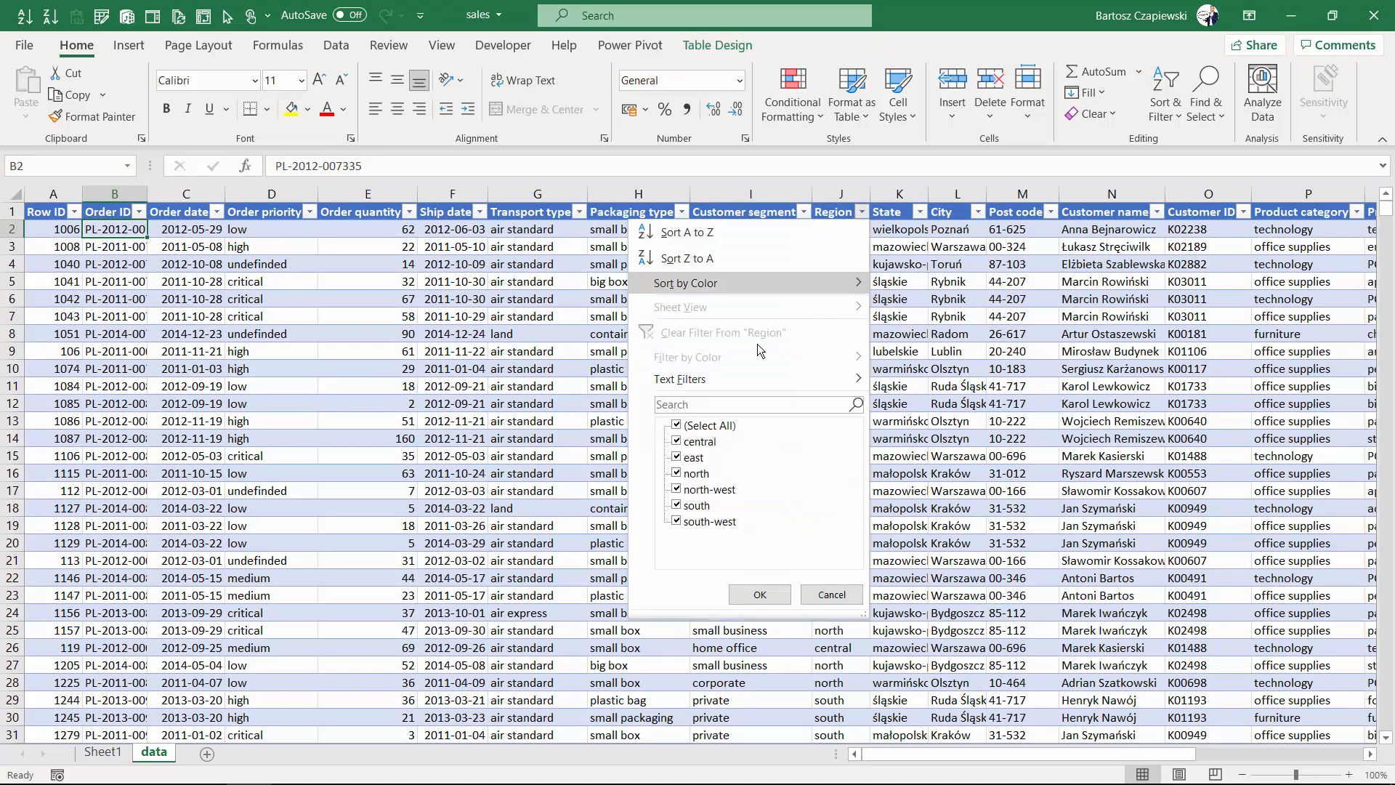
pyautogui.click(676, 426)
pyautogui.click(676, 442)
pyautogui.click(760, 594)
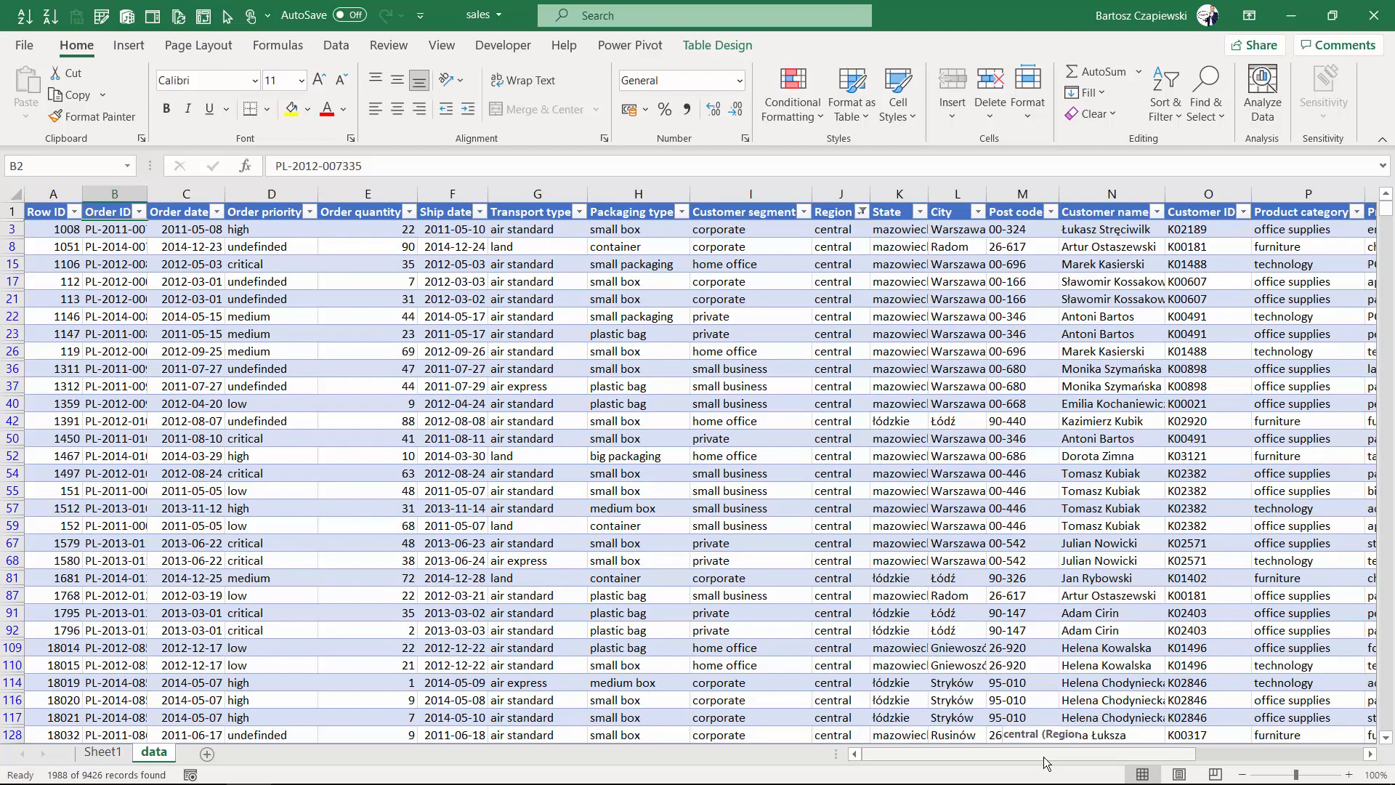
pyautogui.moveTo(1044, 756); pyautogui.dragTo(1170, 754)
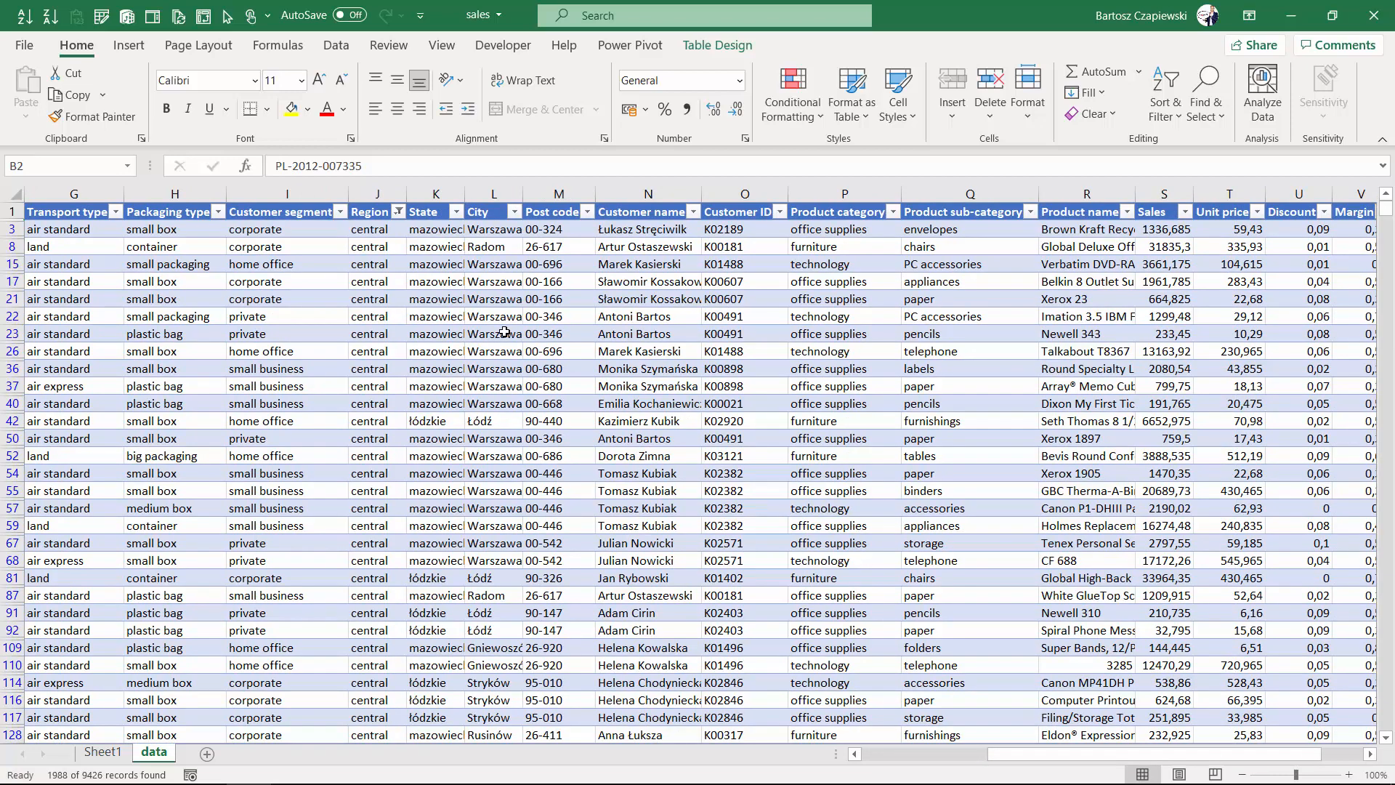
pyautogui.click(1165, 193)
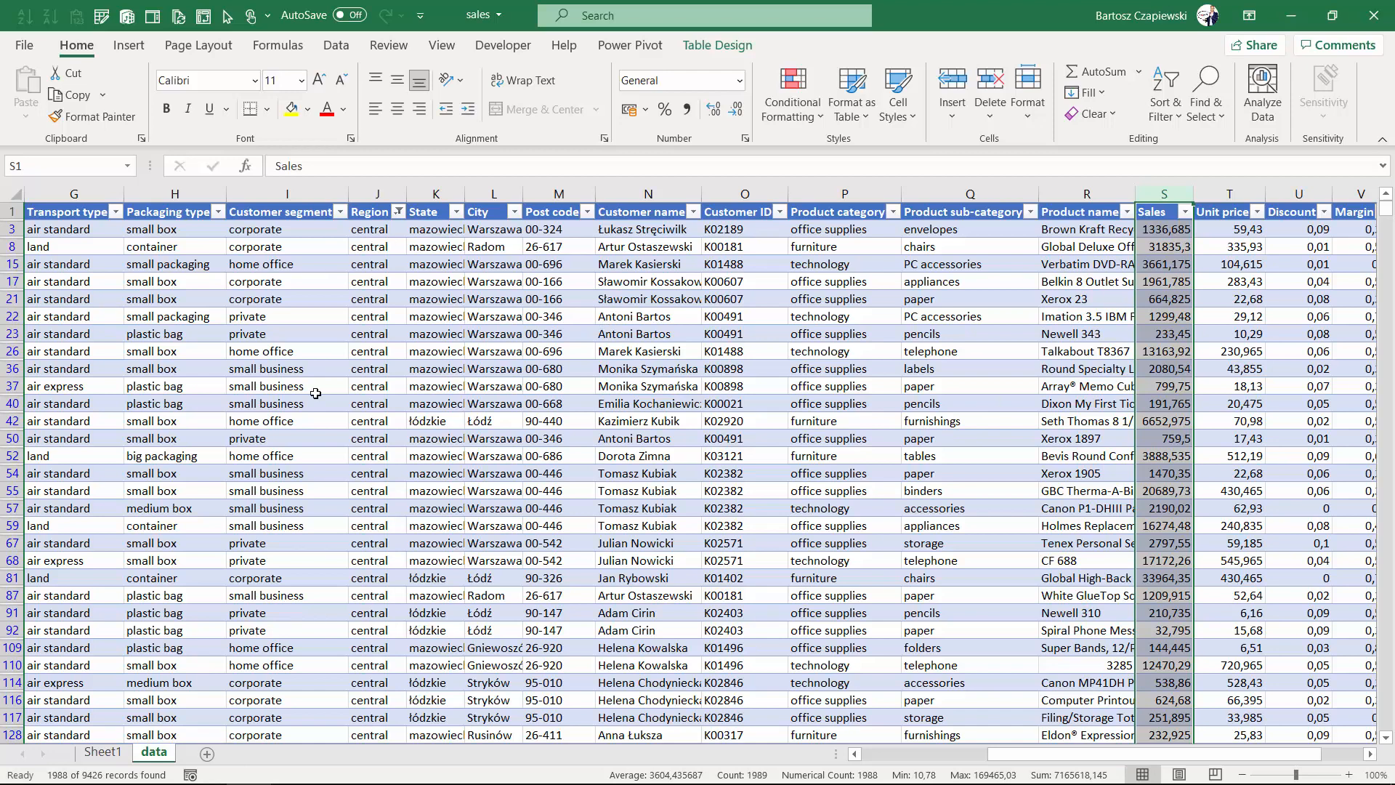
pyautogui.click(103, 753)
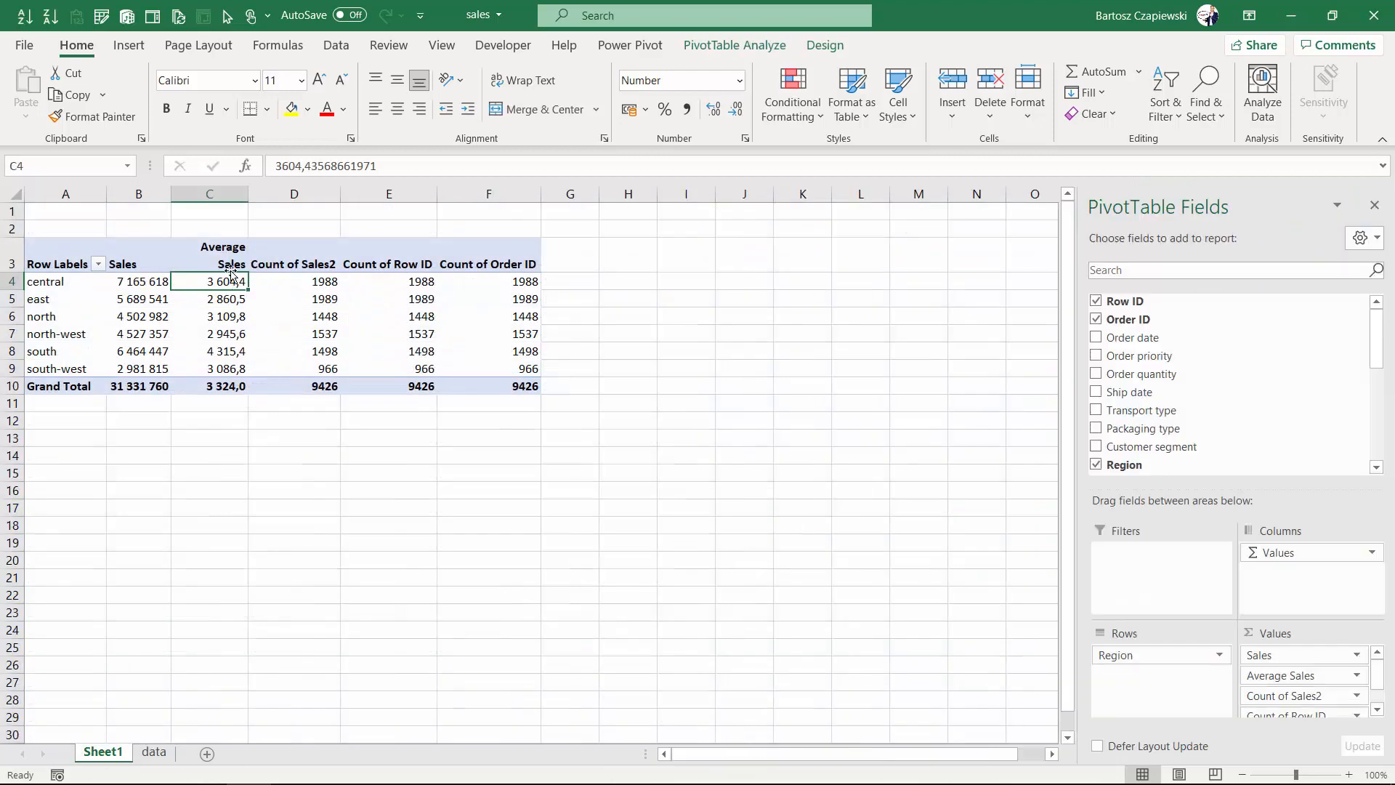
# Clear the Region filter on the data sheet and compare the average of all Sales with the PivotTable's Average Sales Grand Total
pyautogui.click(218, 385)
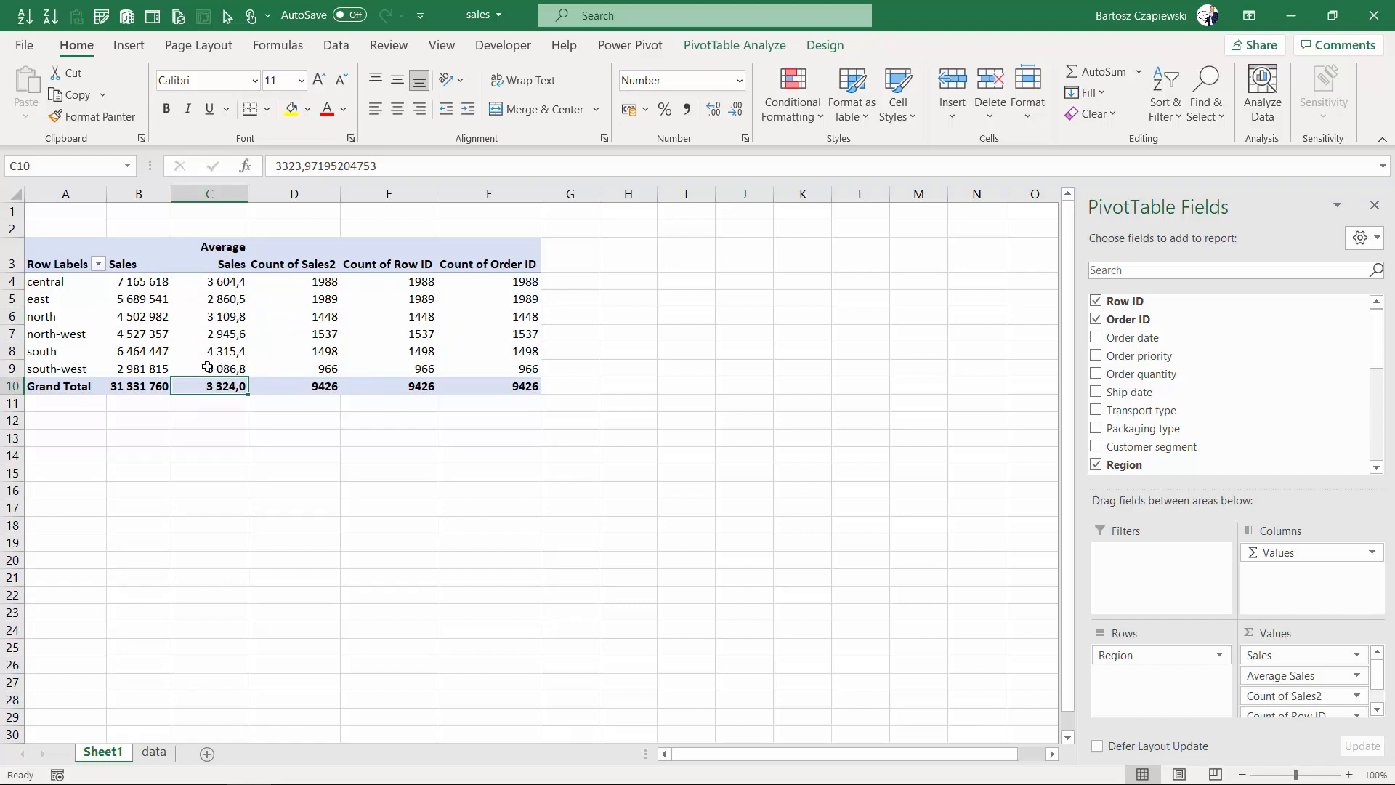
pyautogui.click(154, 752)
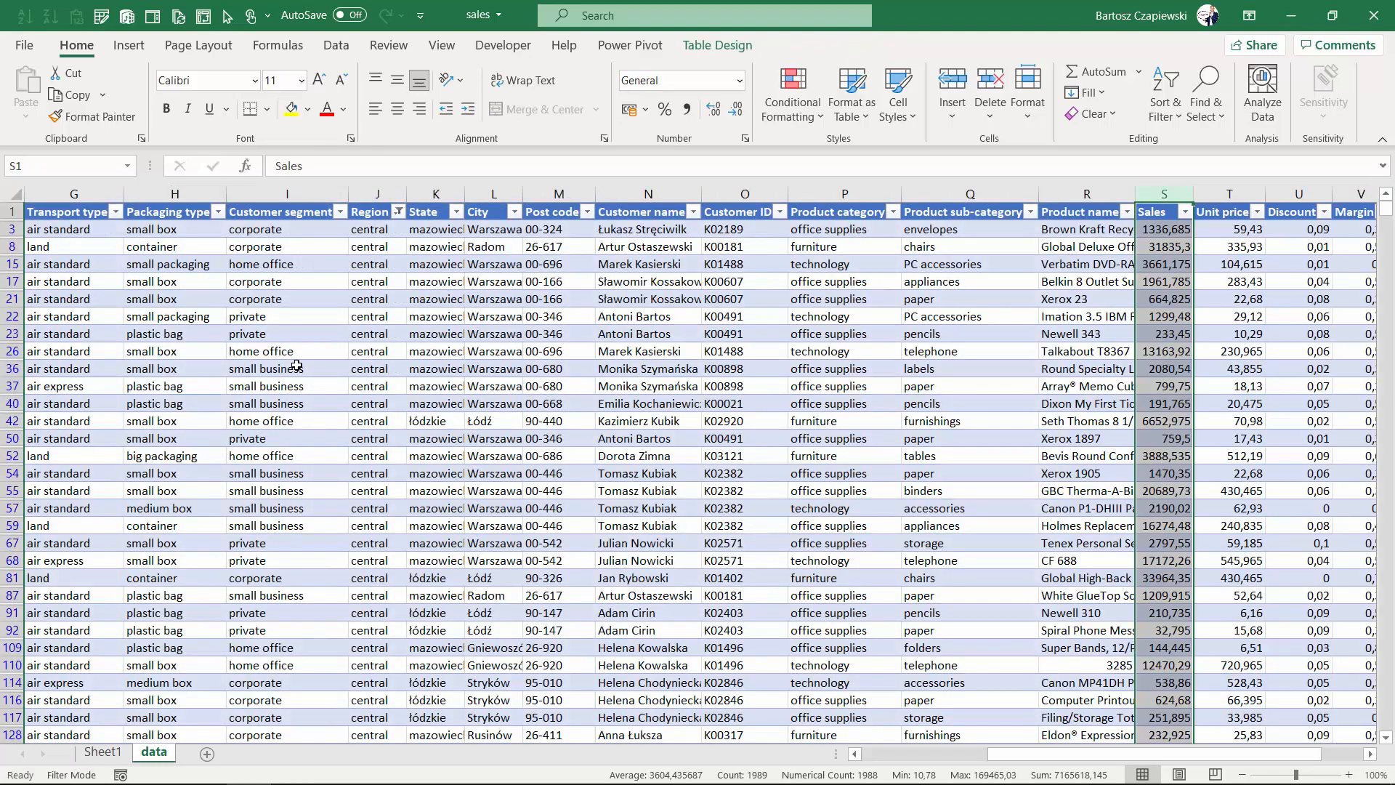
pyautogui.click(398, 212)
pyautogui.click(240, 332)
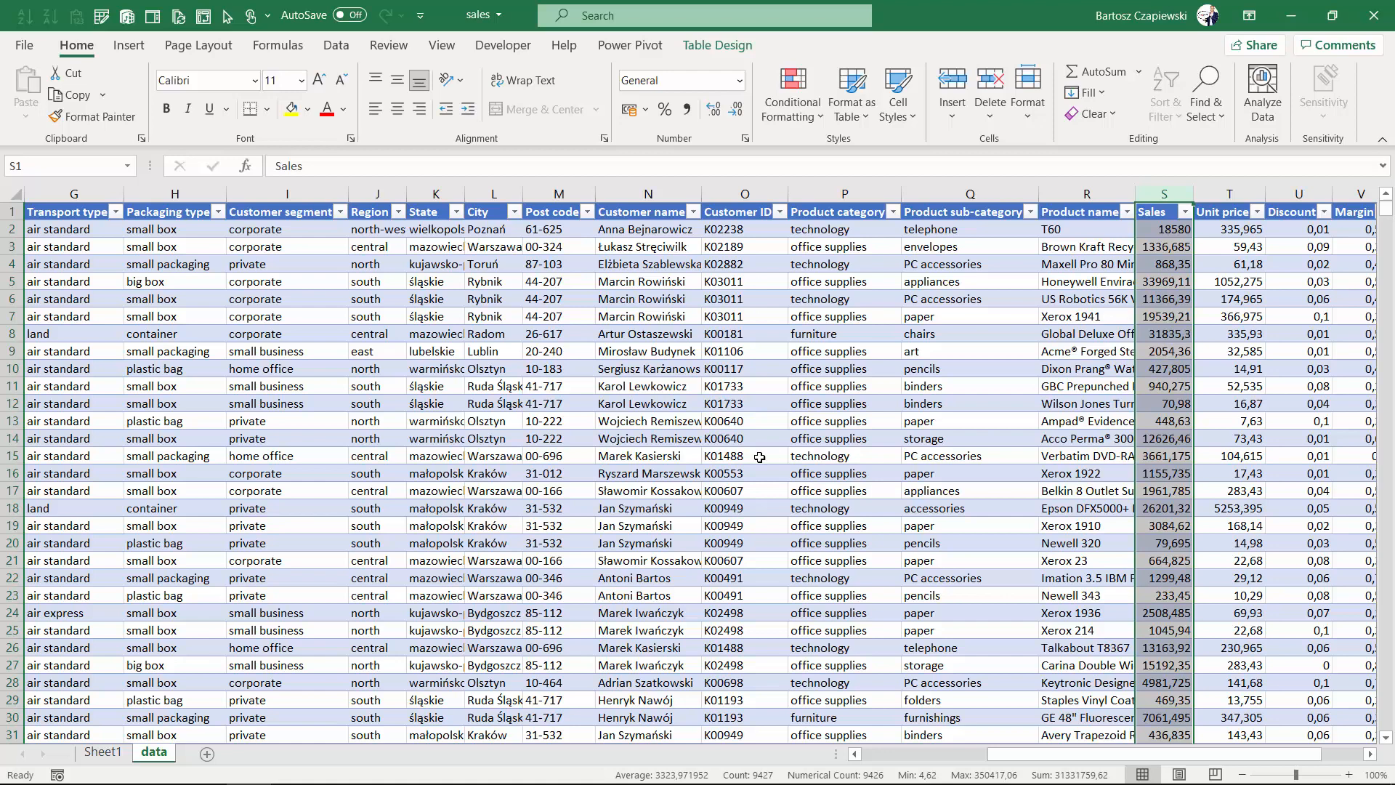
pyautogui.click(109, 751)
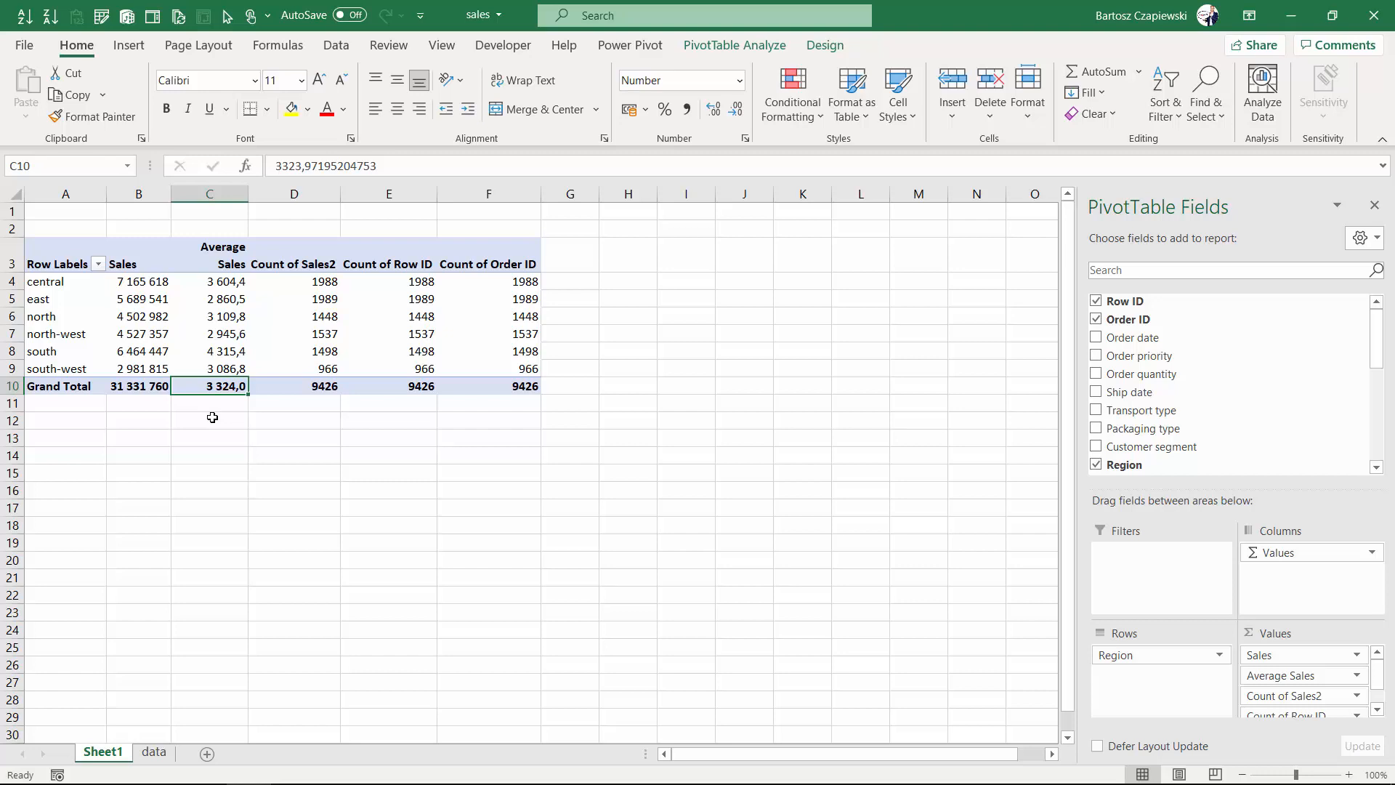
# Rename the PivotTable sheet Sheet1 as 2.1
pyautogui.hotkey('ctrl', 'c')
pyautogui.doubleClick(109, 754)
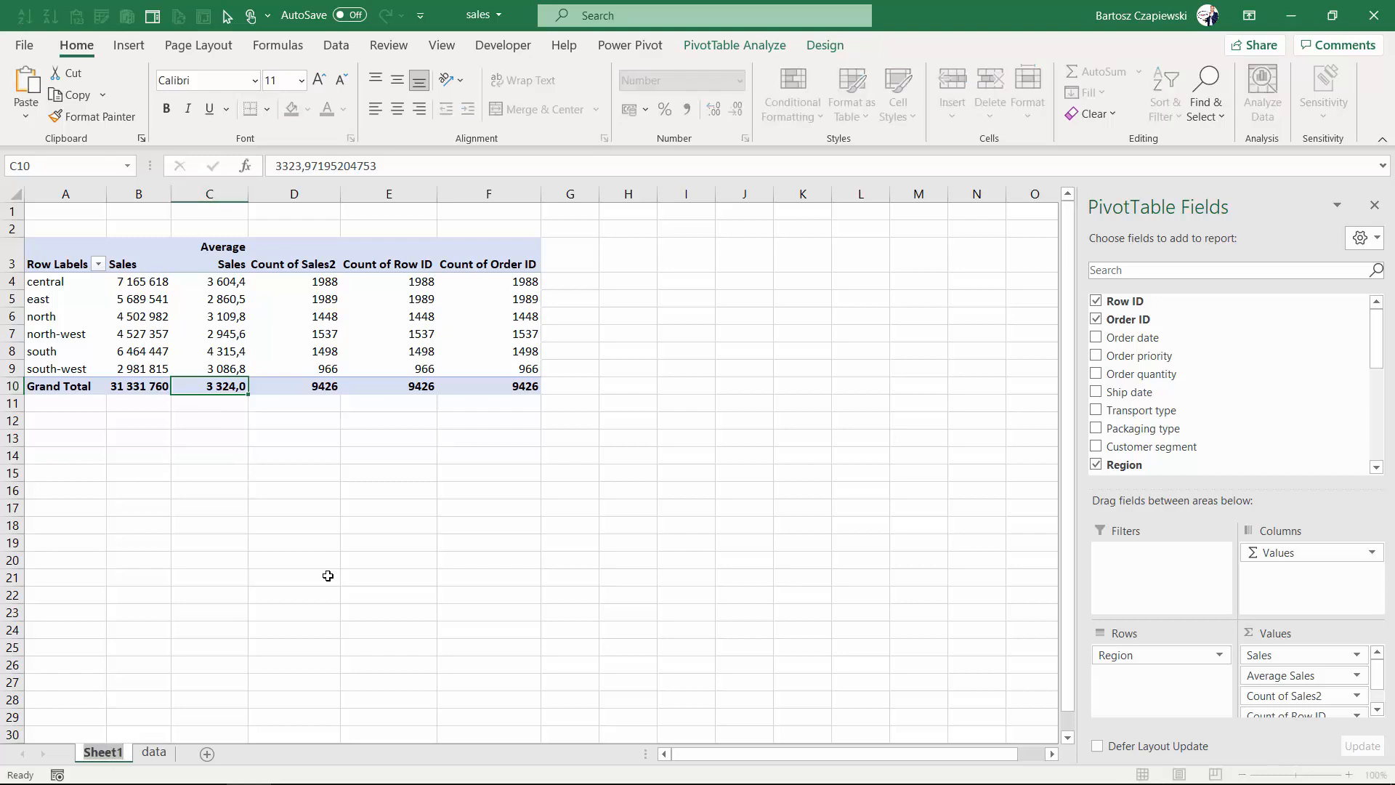
pyautogui.write('2.1')
pyautogui.press('Return')
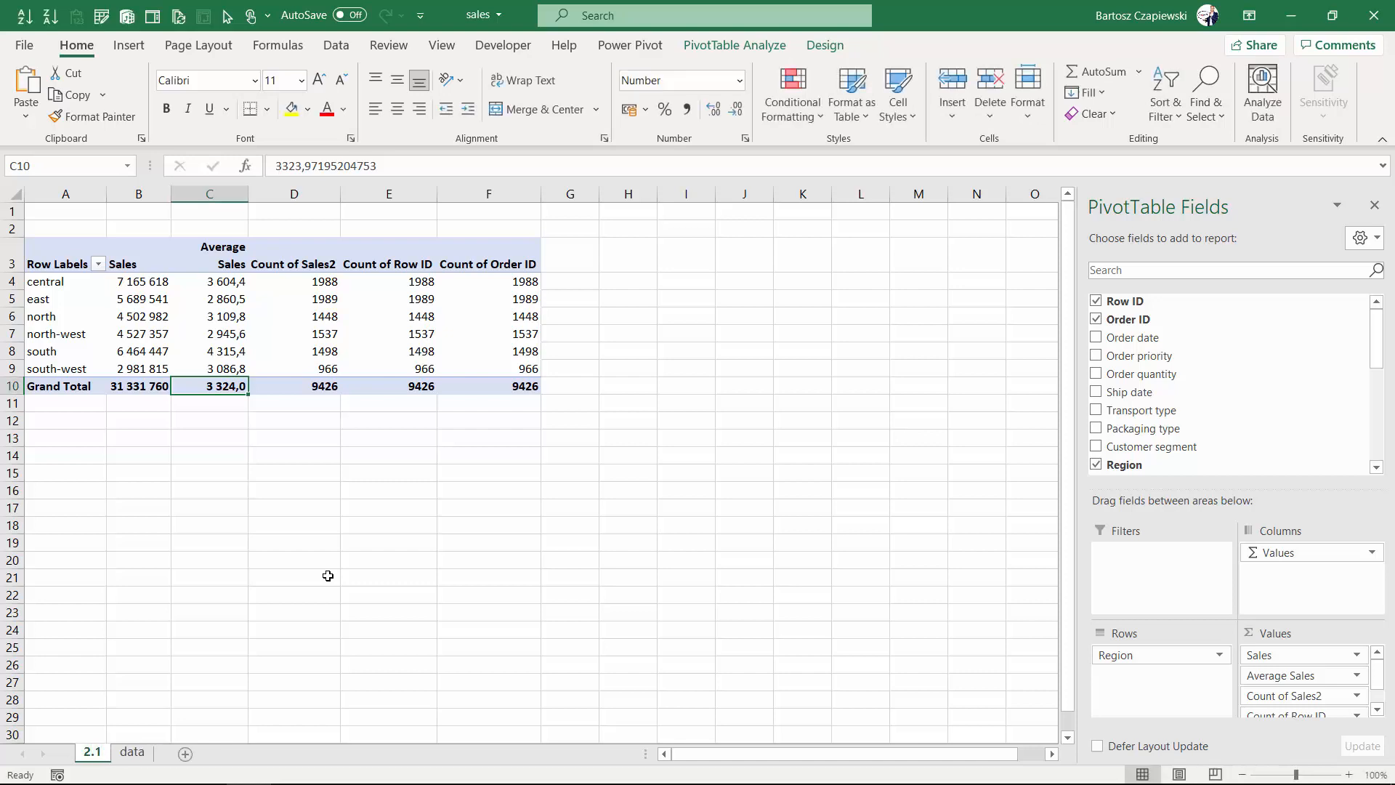